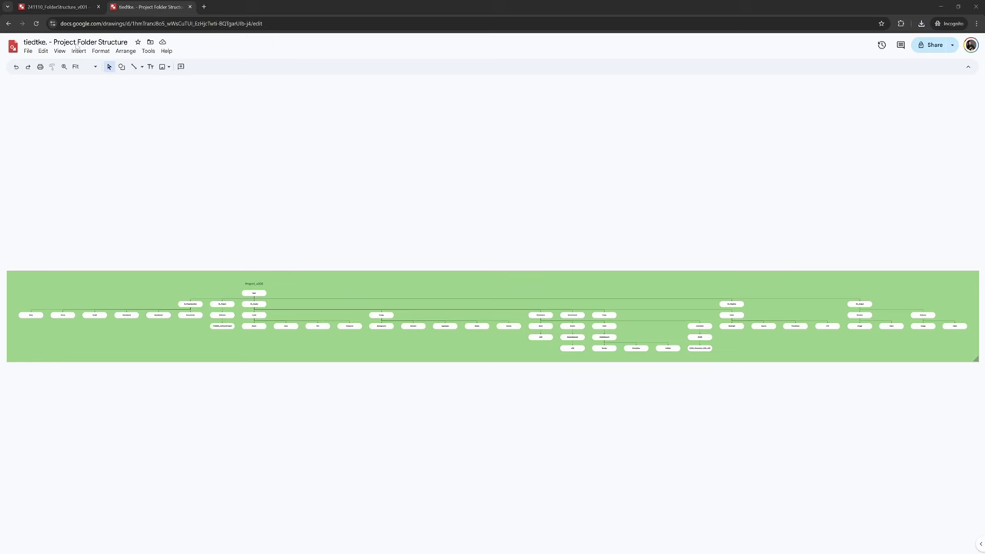
- Connect 01_Preproduction to Moodboard and Storyboard with elbow arrows
scroll(253, 286, up, 5)
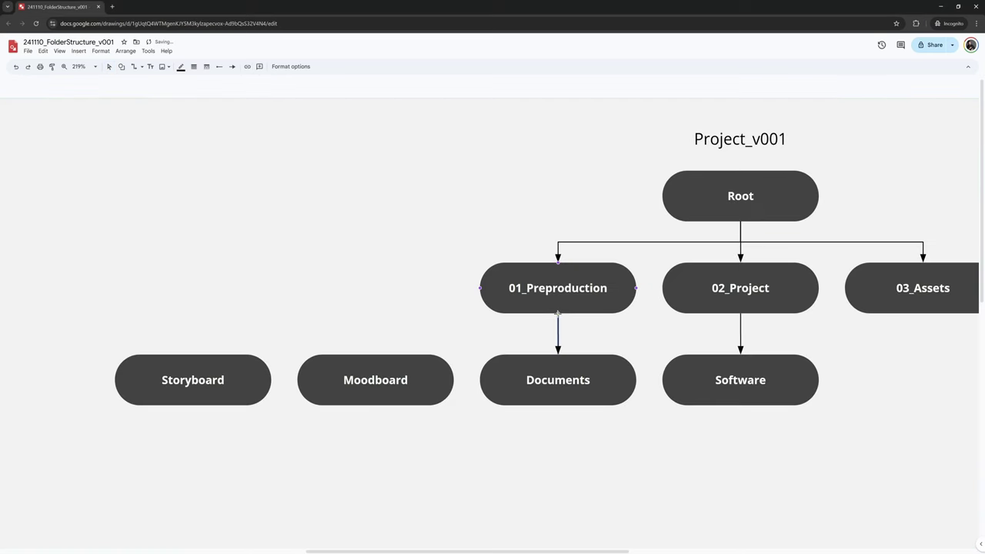
drag(558, 313, 377, 353)
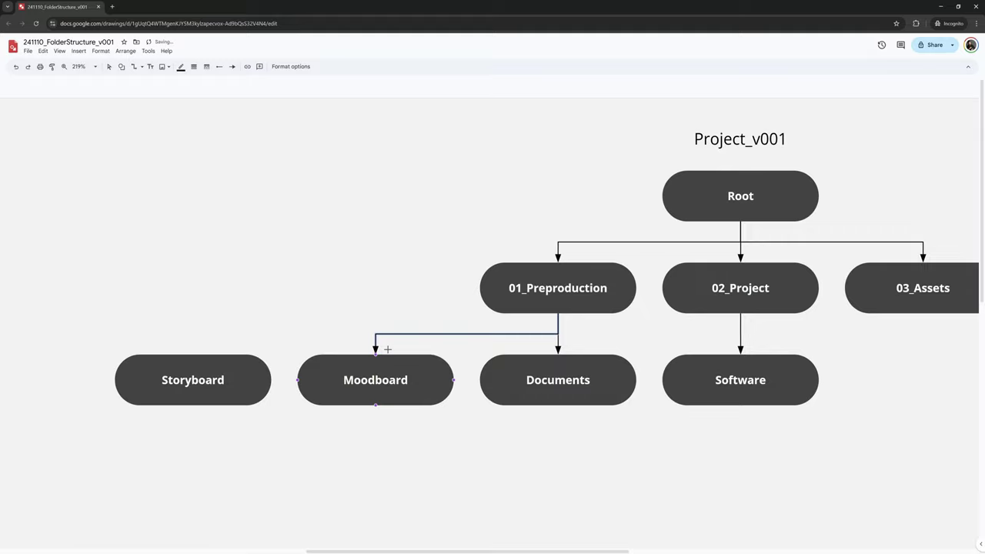
drag(318, 332, 192, 352)
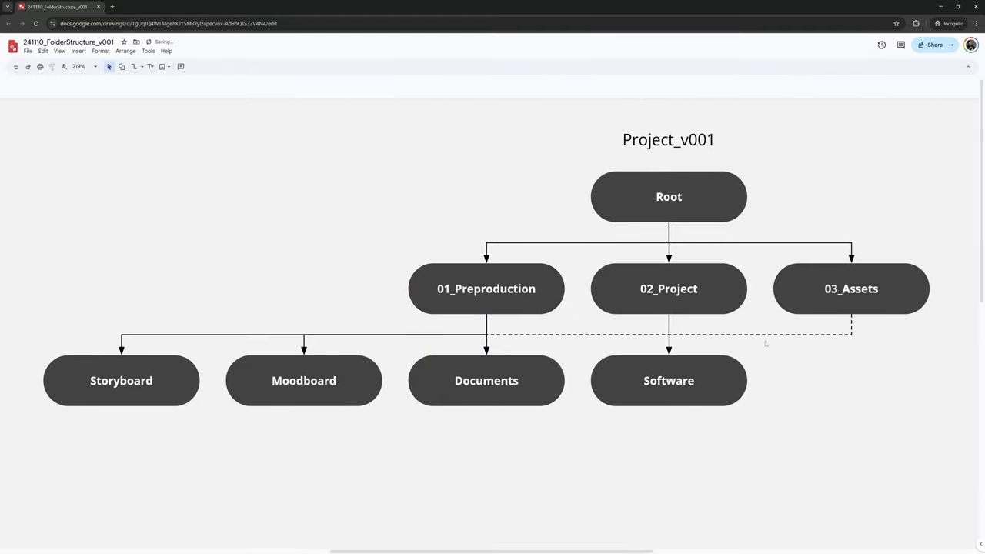
- Change the end and start arrowheads of the dashed 03_Assets connector
click(765, 335)
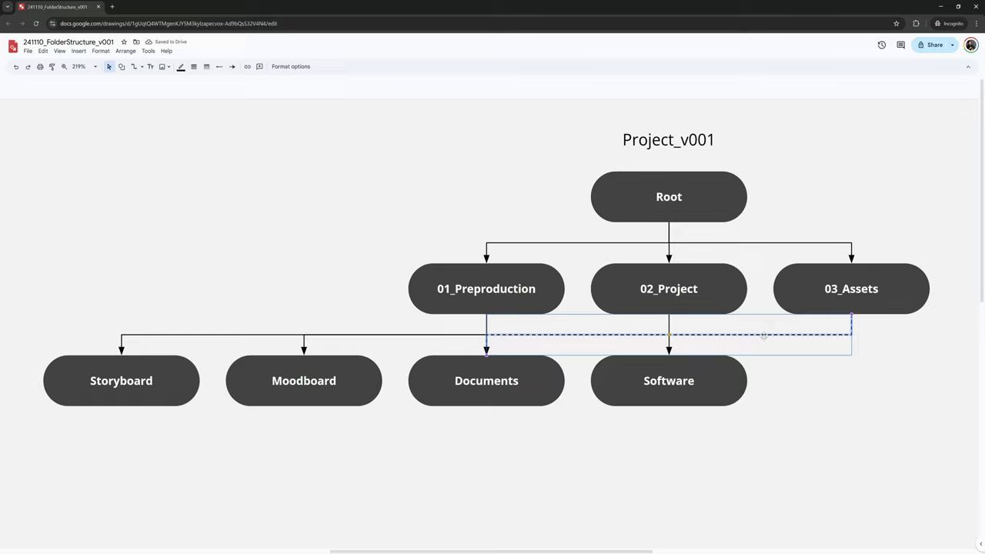
click(233, 67)
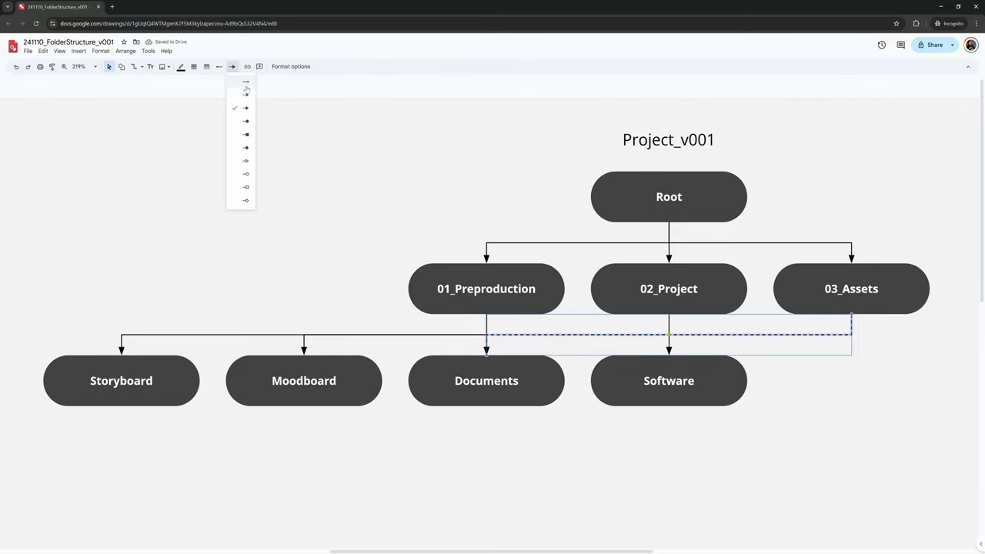
click(246, 94)
click(219, 67)
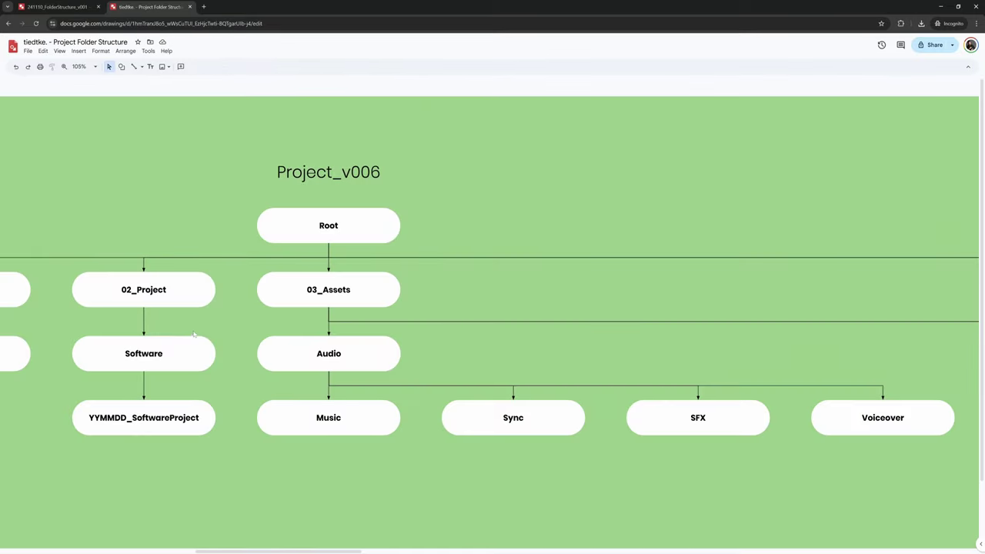
scroll(377, 329, left, 3)
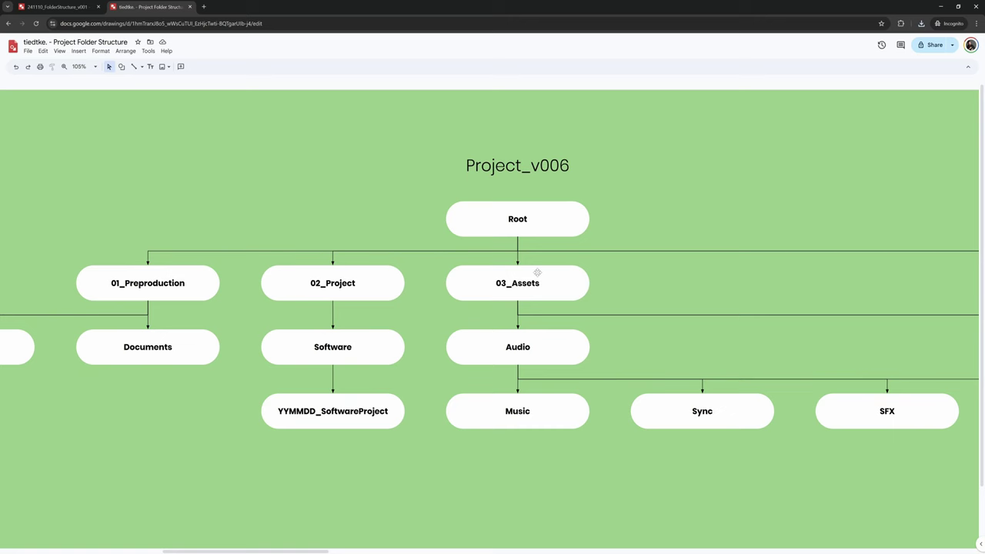
scroll(531, 350, down, 2)
scroll(531, 350, right, 5)
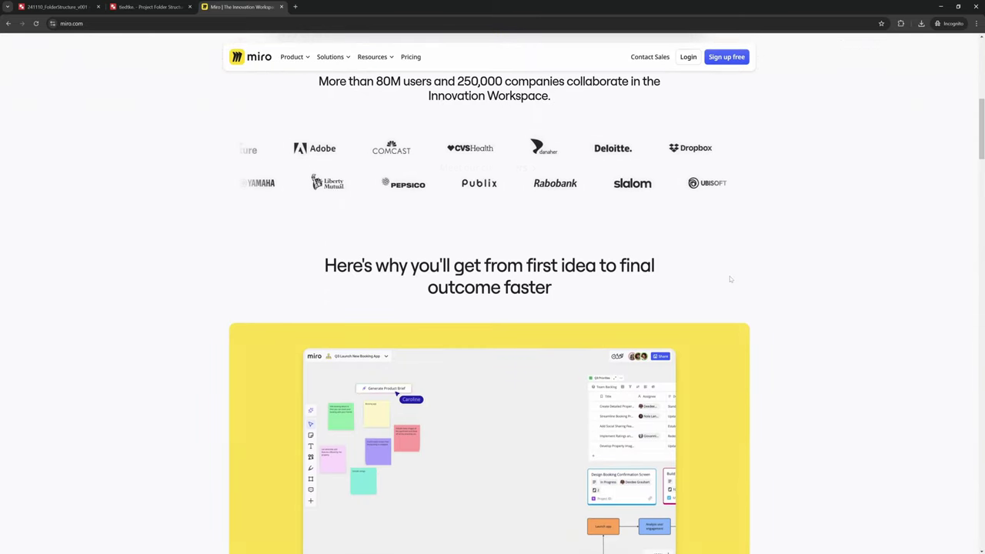
- Scroll through the Miro and Lucidchart homepages to view their content
scroll(676, 291, down, 1)
scroll(676, 292, down, 2)
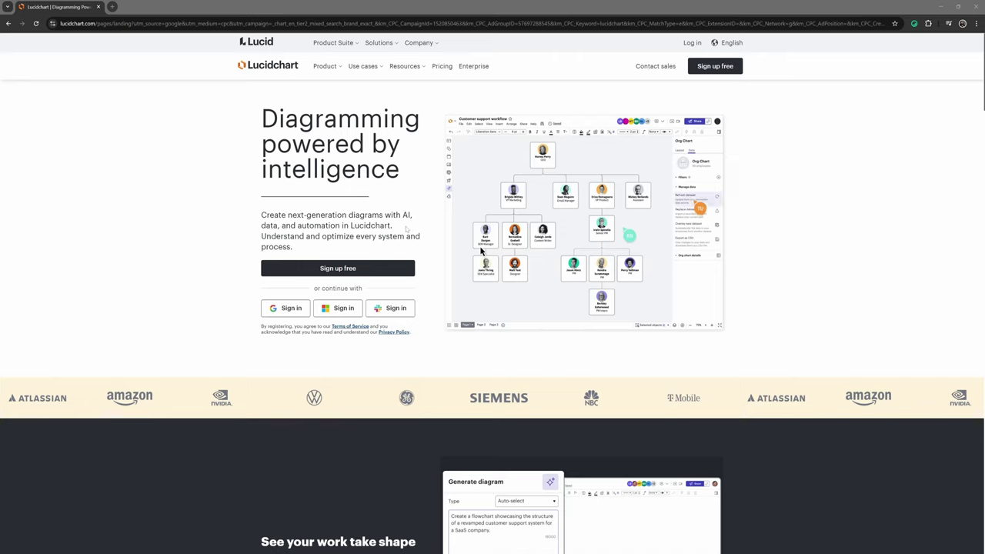
scroll(514, 272, down, 3)
scroll(513, 271, up, 3)
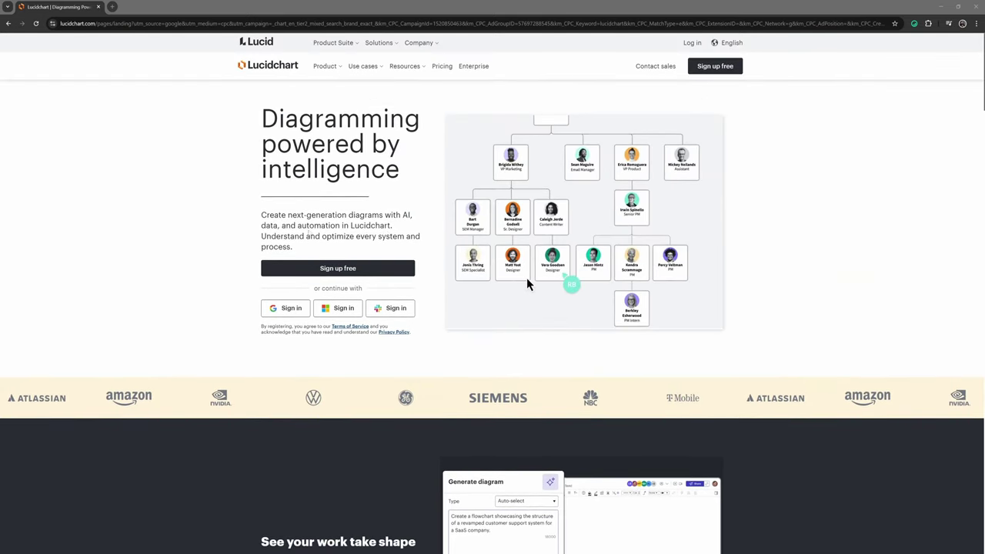
scroll(527, 277, down, 1)
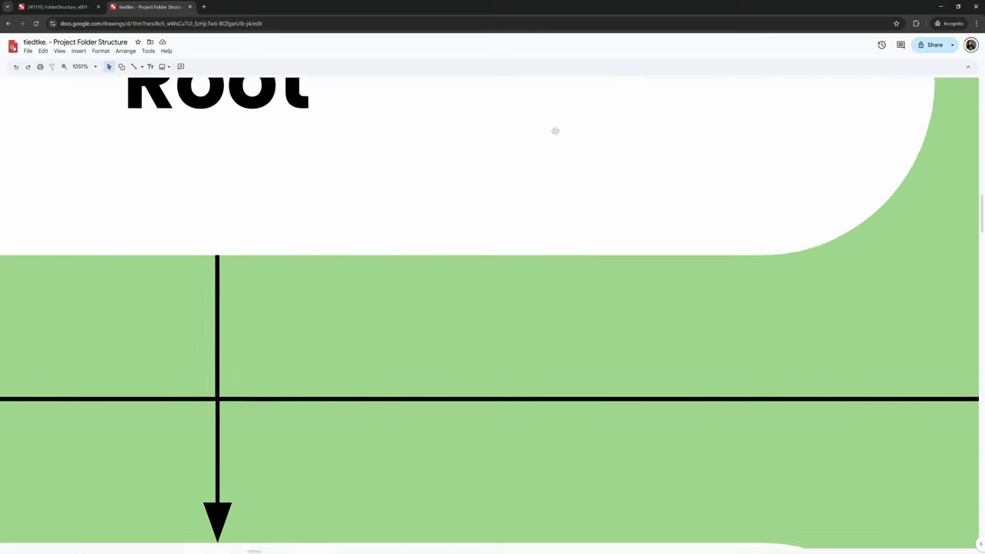
scroll(554, 130, down, 5)
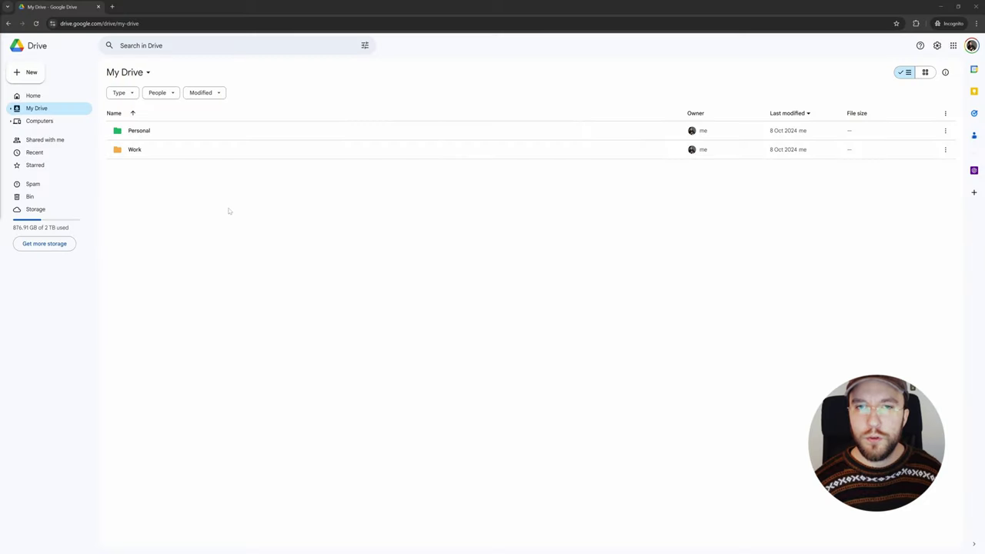
- Create a new Google Drawings file from My Drive's right-click More menu
right_click(169, 205)
mouse_move(194, 314)
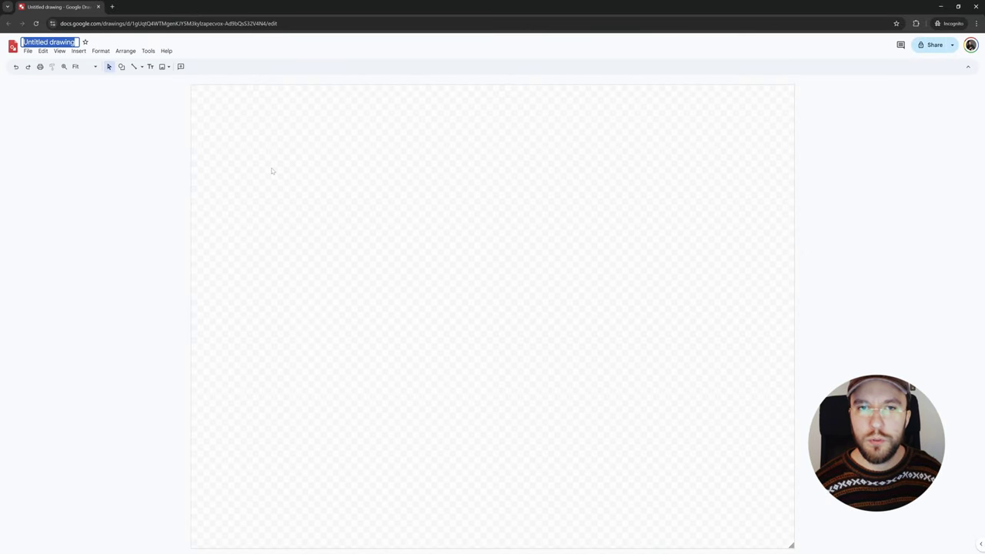
- Title the new drawing 241110_FolderStructure_v001
text(24)
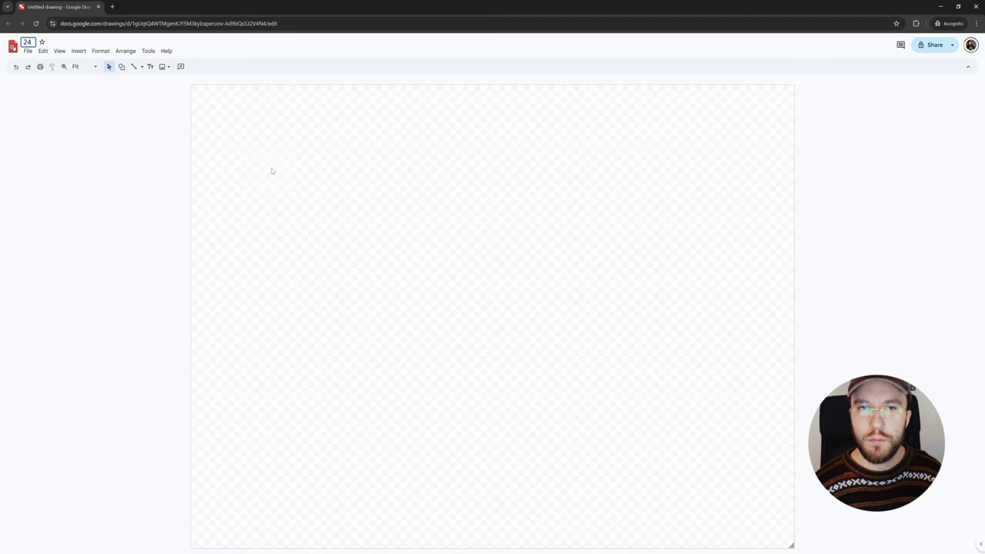
text(1110_)
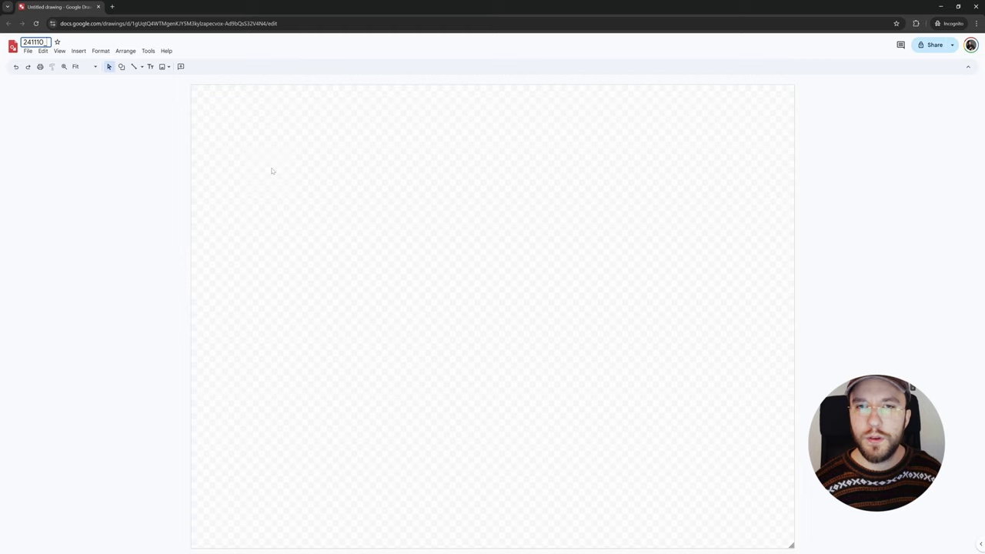
text(Folder)
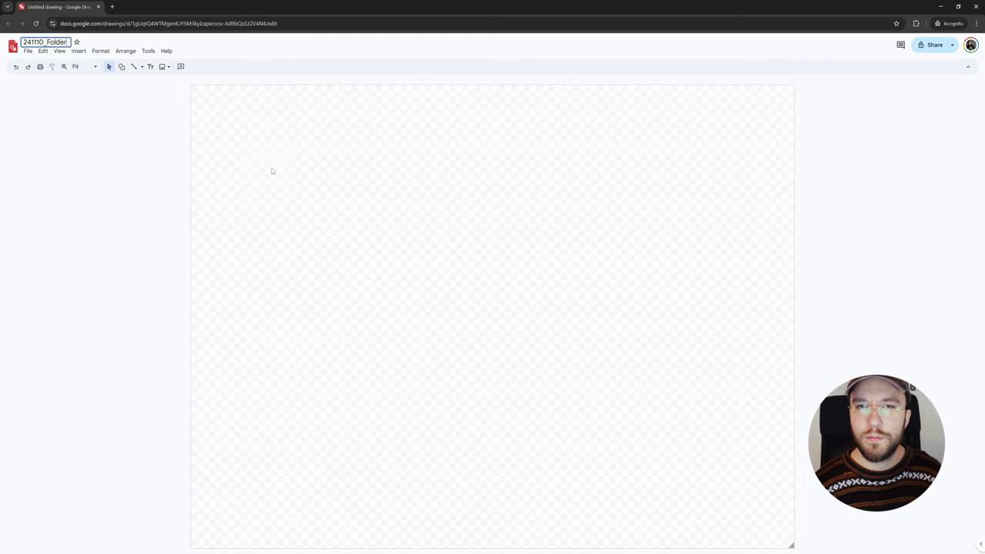
text(Structure)
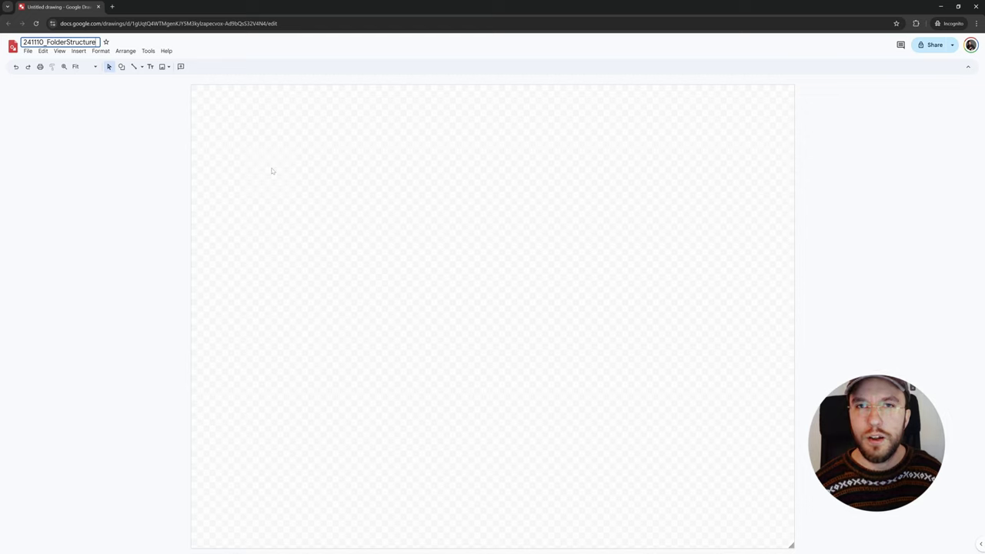
text(_v001)
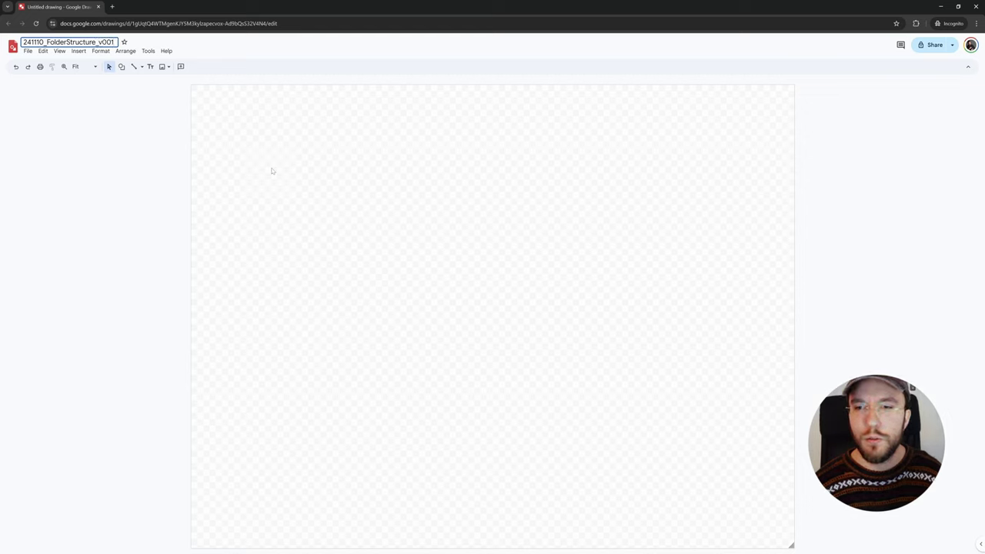
key(Return)
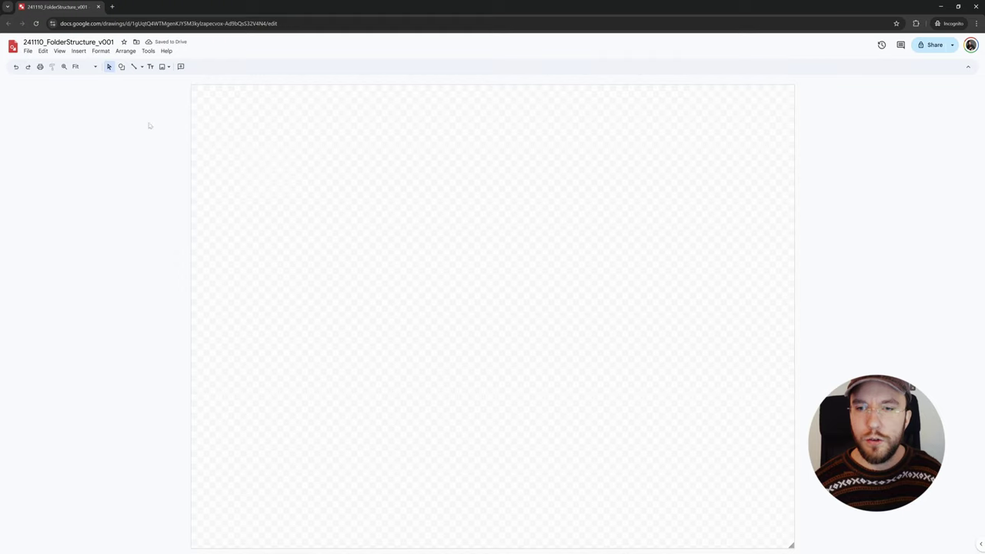
- Set the page size to Widescreen 16:9 in Page setup
click(28, 51)
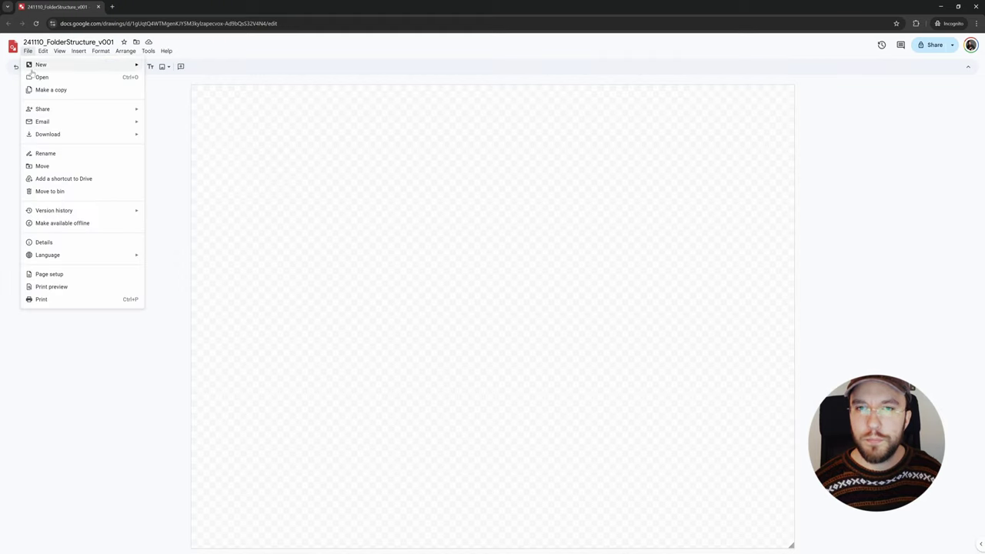
click(47, 275)
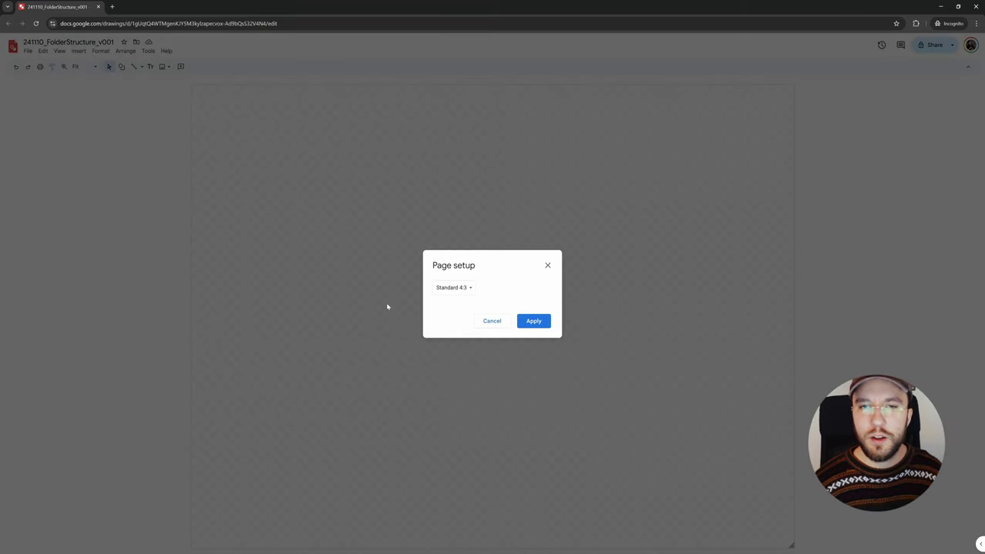
click(463, 289)
click(463, 299)
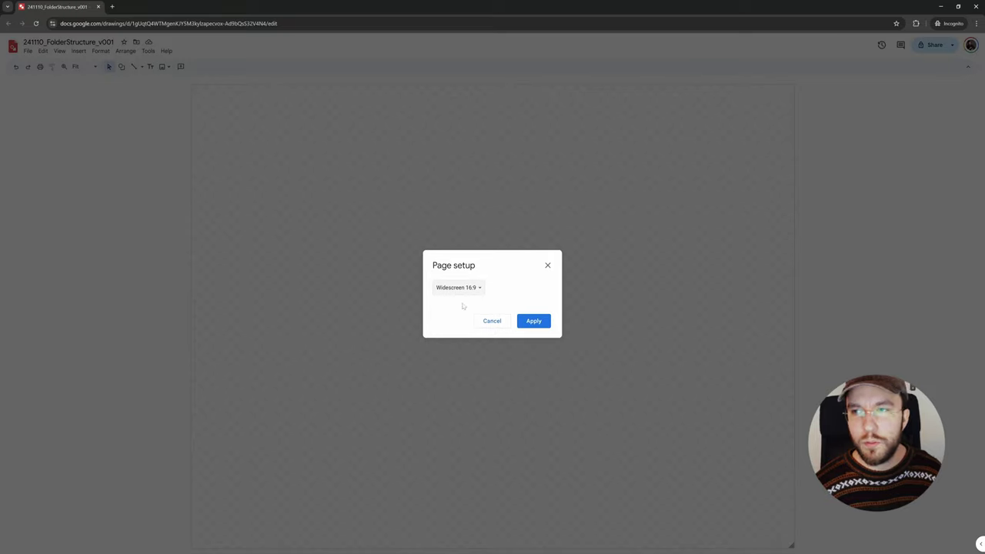
click(536, 323)
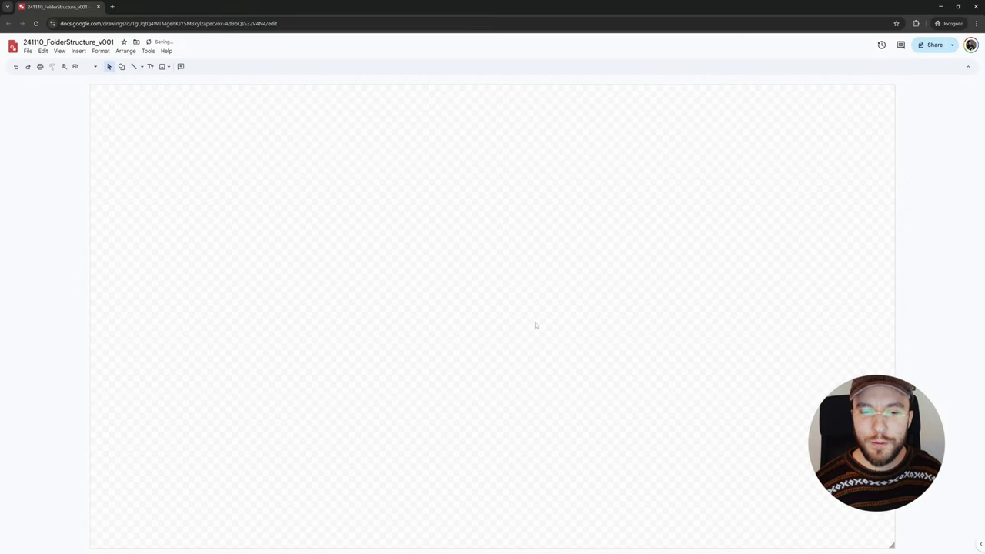
- Change the page background to light grey
right_click(388, 241)
mouse_move(446, 322)
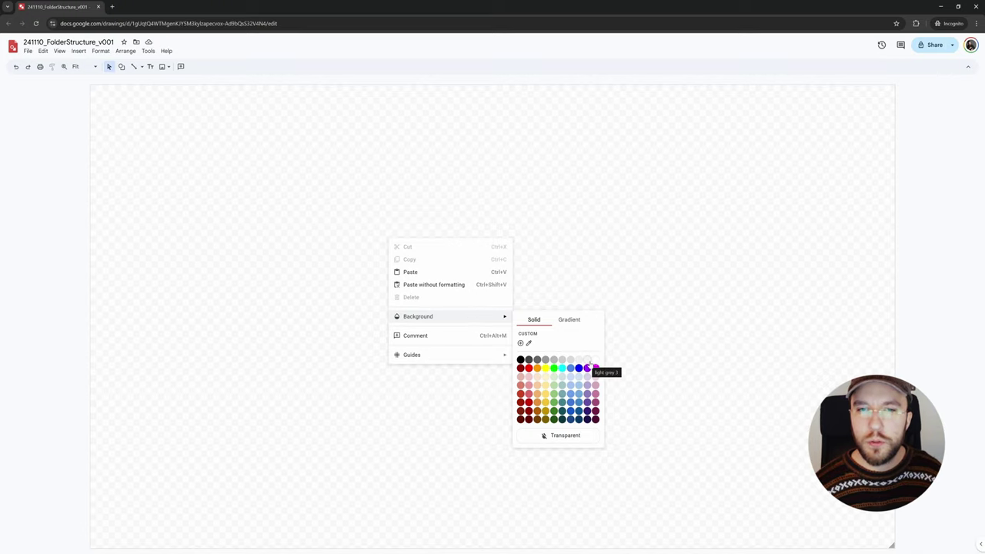
click(588, 360)
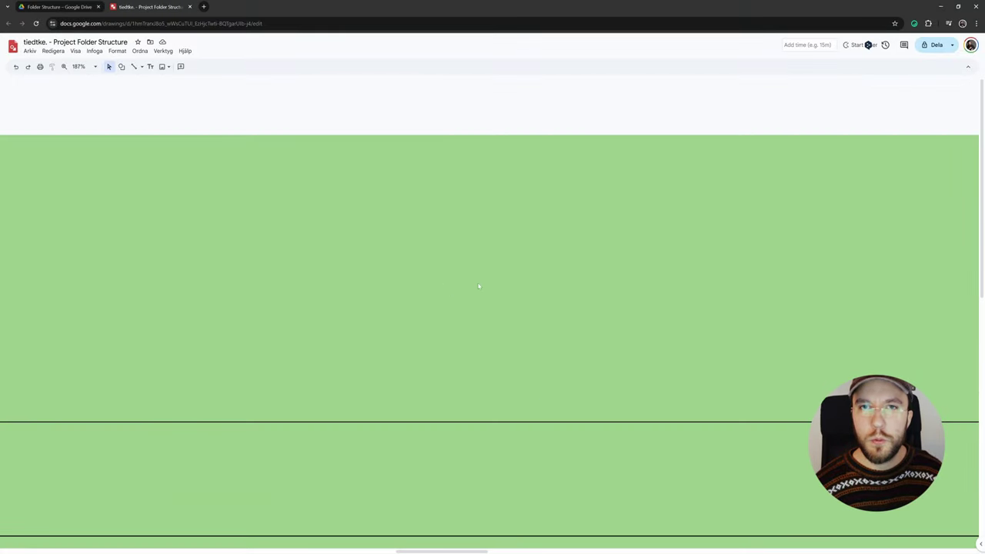
- Scroll the Project_v006 chart and dismiss the canvas menu without changes
right_click(419, 271)
click(391, 295)
scroll(391, 294, down, 5)
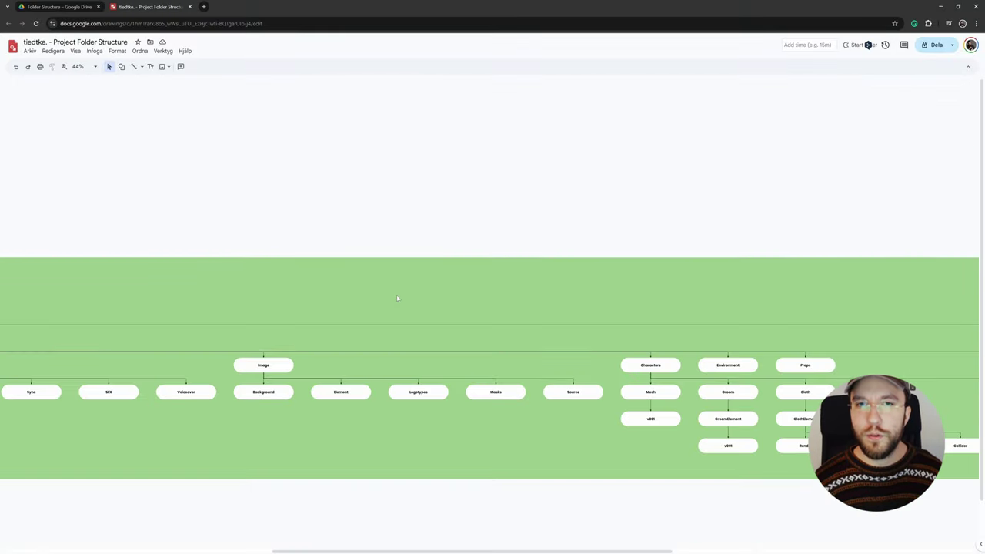
scroll(396, 295, up, 2)
scroll(398, 294, down, 4)
right_click(479, 292)
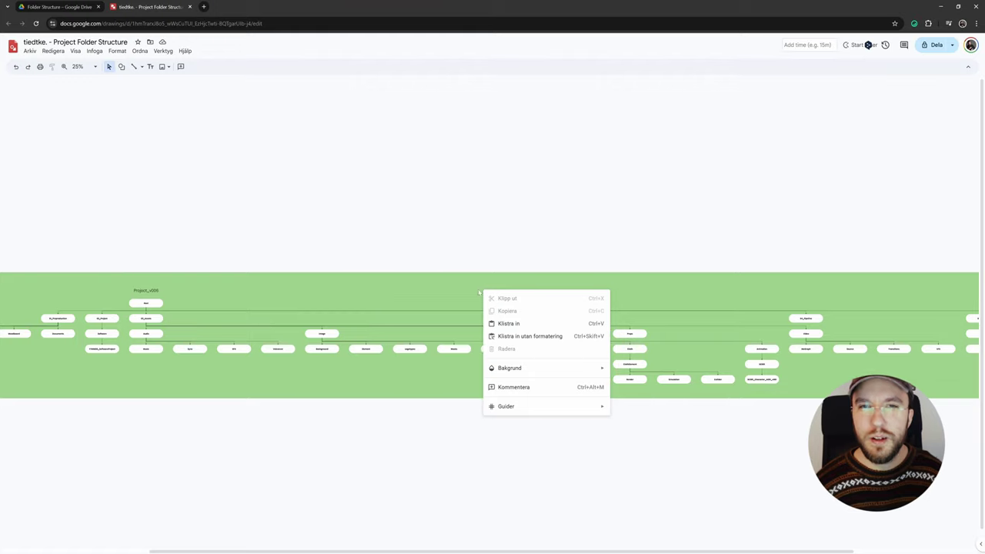
click(392, 290)
- Zoom to fit the whole folder diagram, then pan it sideways with the scrollbar
click(84, 66)
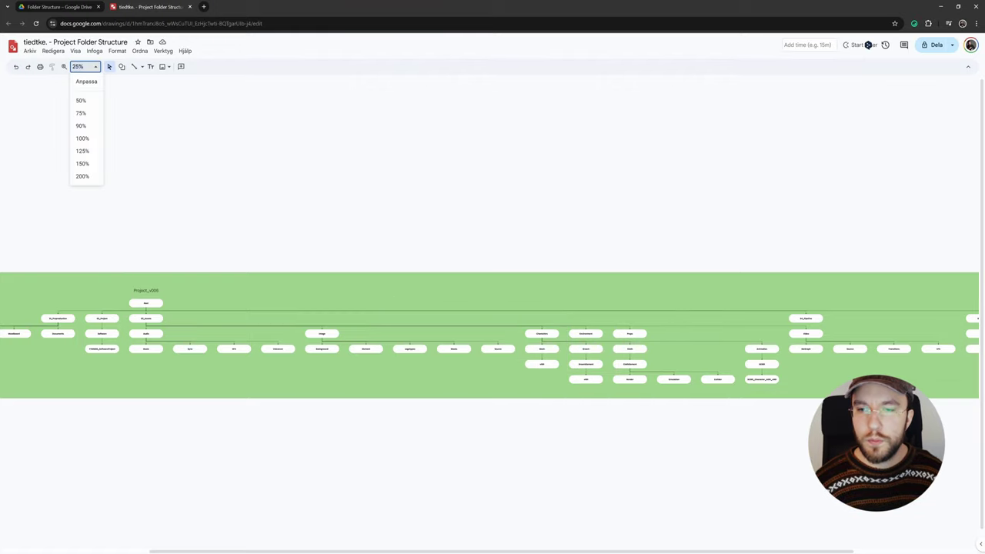
click(84, 83)
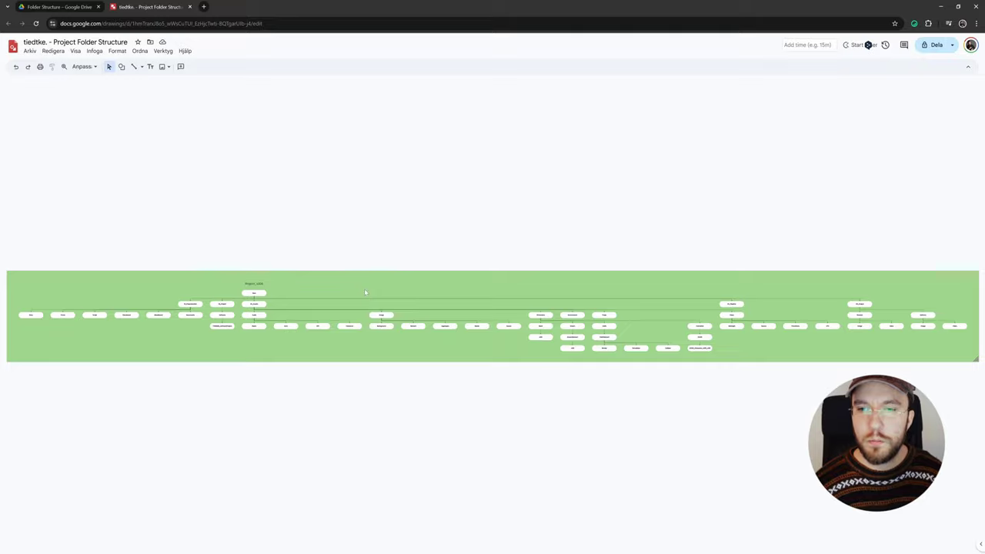
scroll(364, 288, up, 5)
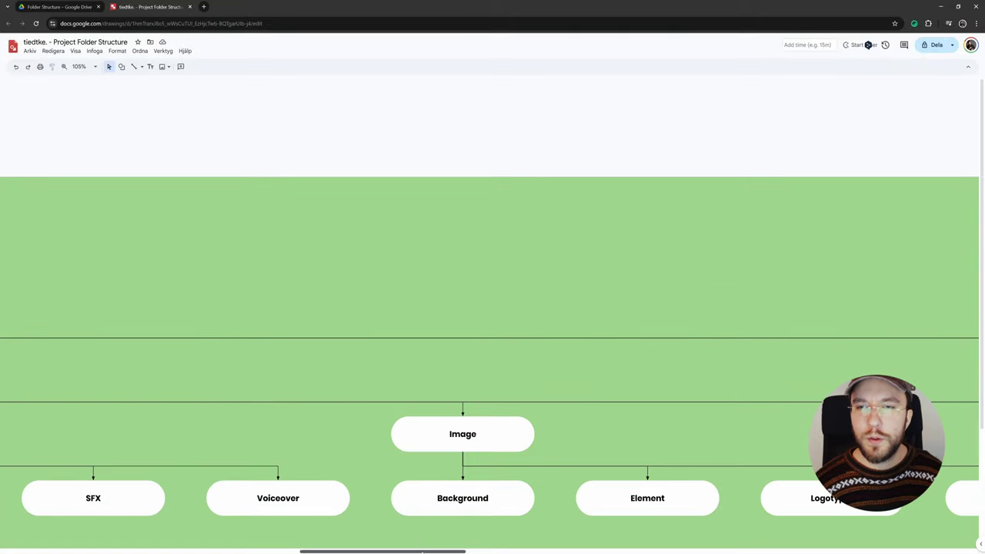
drag(419, 548, 317, 551)
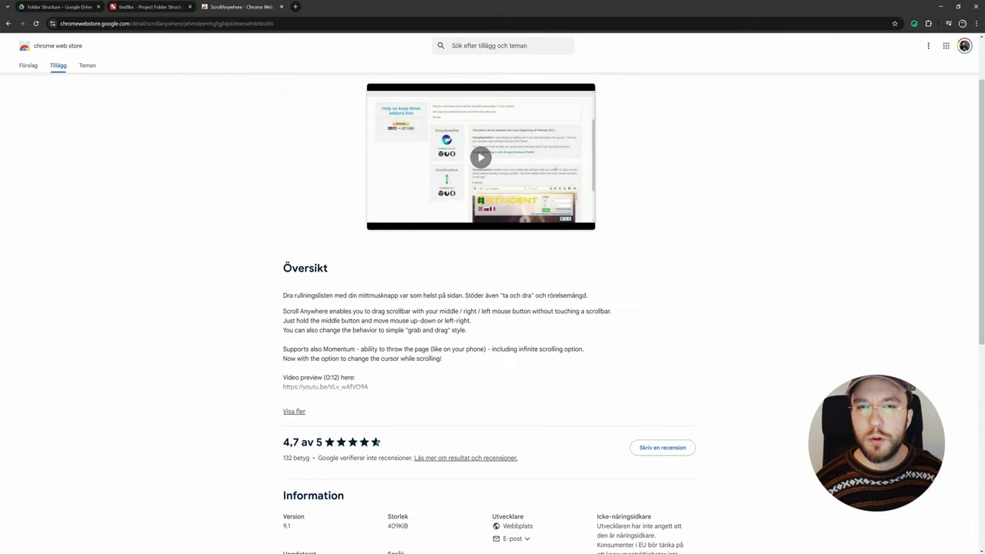
scroll(398, 408, up, 2)
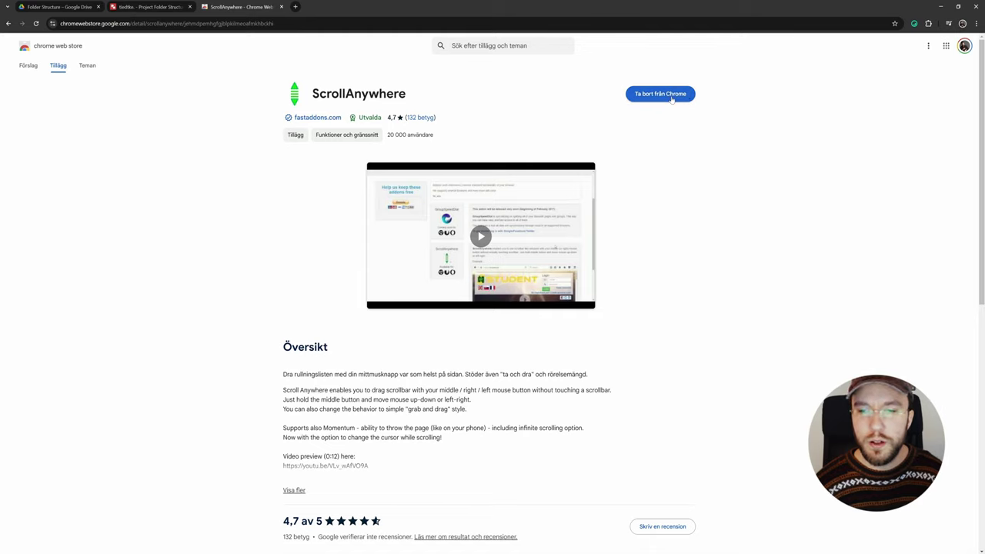
- Start removing ScrollAnywhere from Chrome, then cancel to keep it installed
click(673, 97)
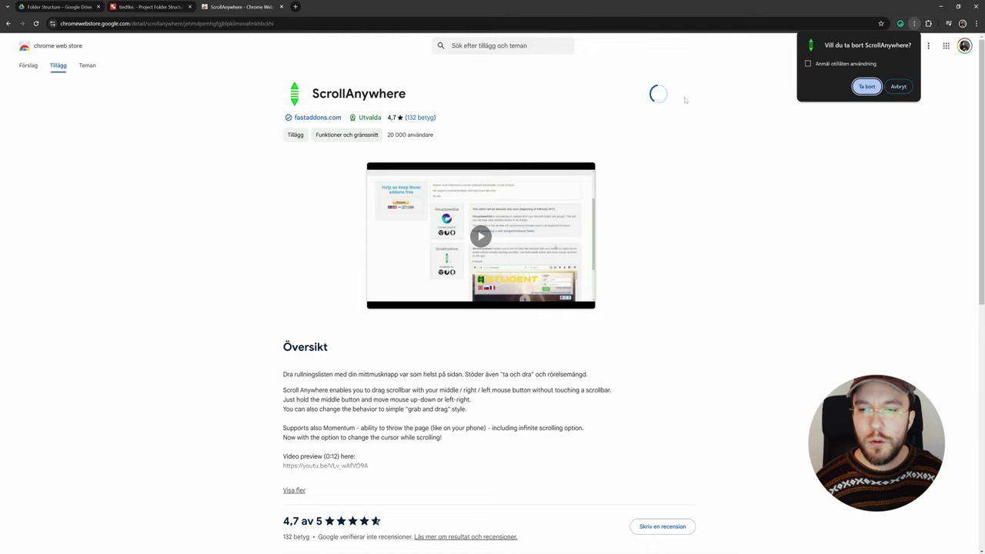
click(904, 86)
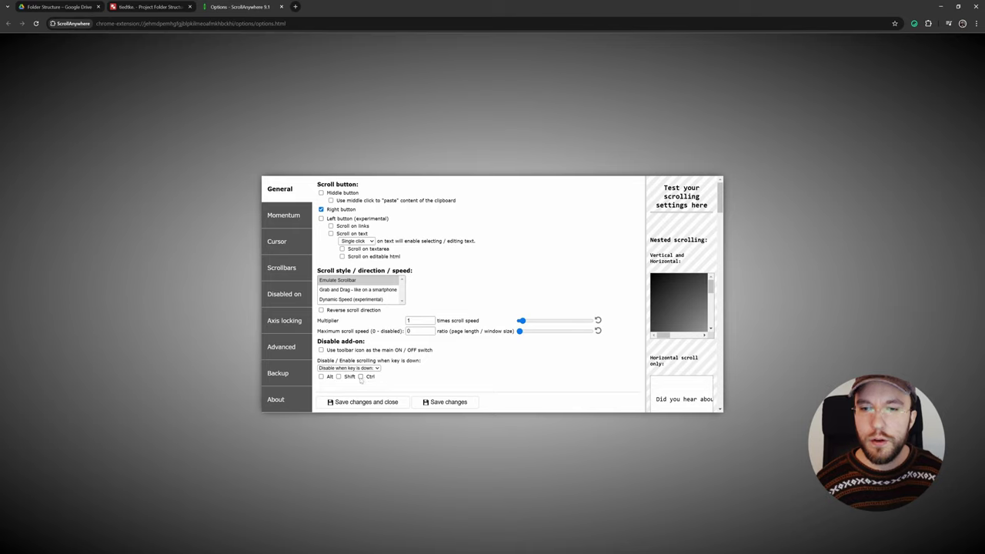
- Enable ScrollAnywhere only while Ctrl is held, use Grab and Drag style, and save
click(351, 368)
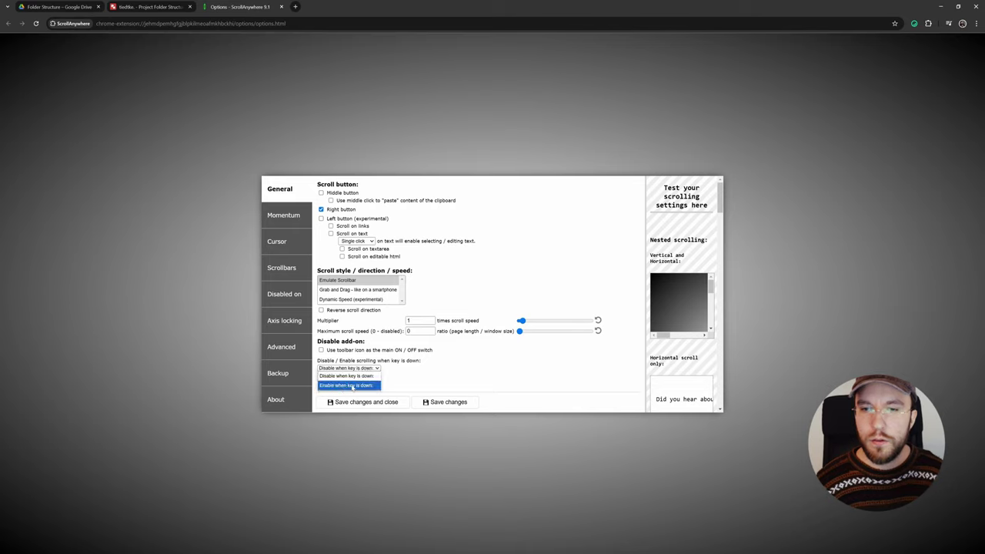
click(353, 386)
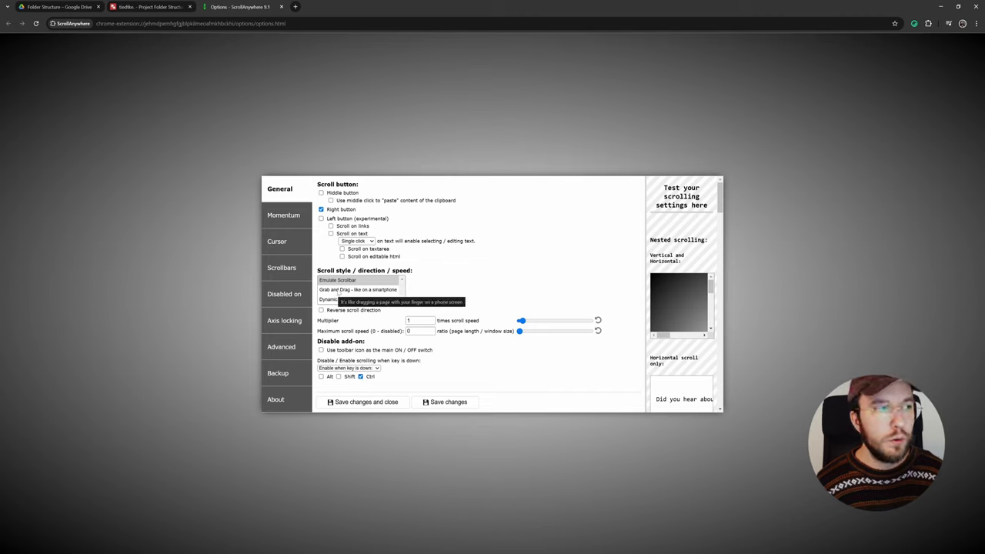
click(331, 290)
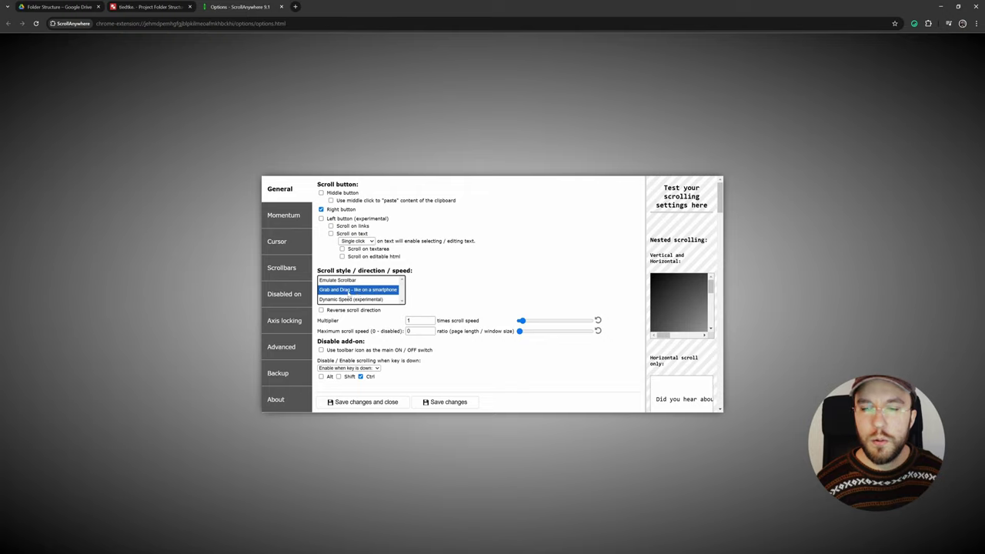
click(441, 405)
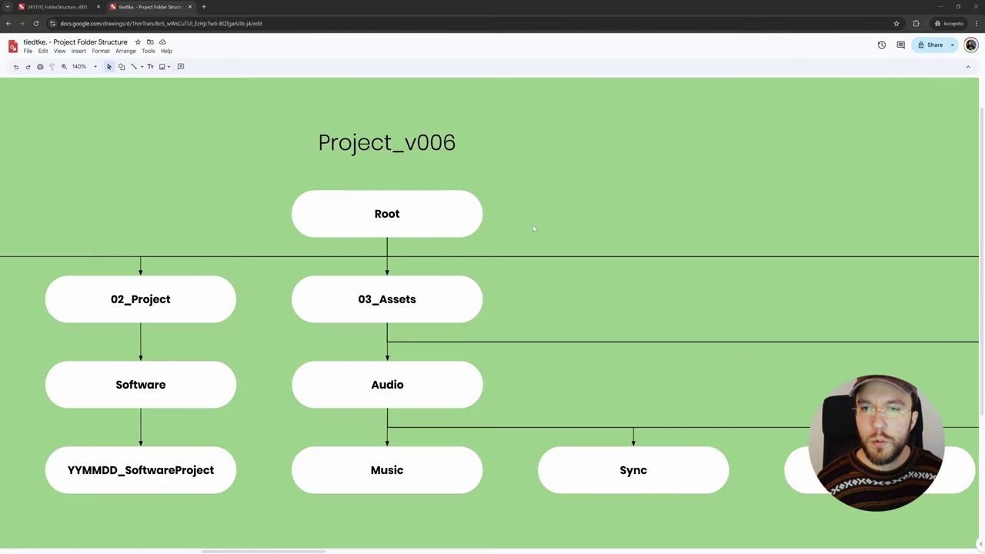
- Pan and zoom around the Project Folder Structure flowchart
scroll(532, 227, down, 2)
scroll(530, 228, up, 3)
scroll(529, 229, down, 2)
scroll(528, 231, up, 2)
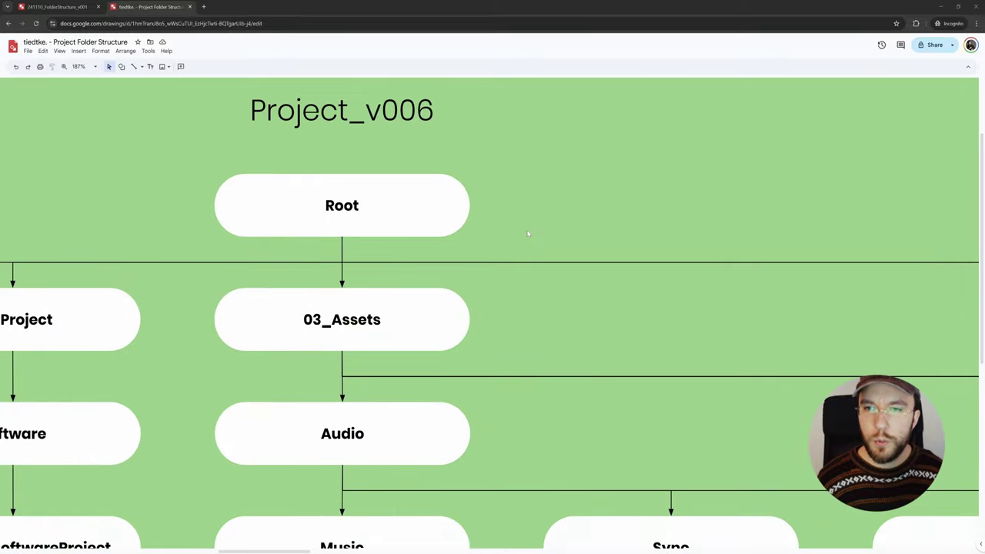
scroll(528, 233, down, 2)
scroll(601, 222, right, 3)
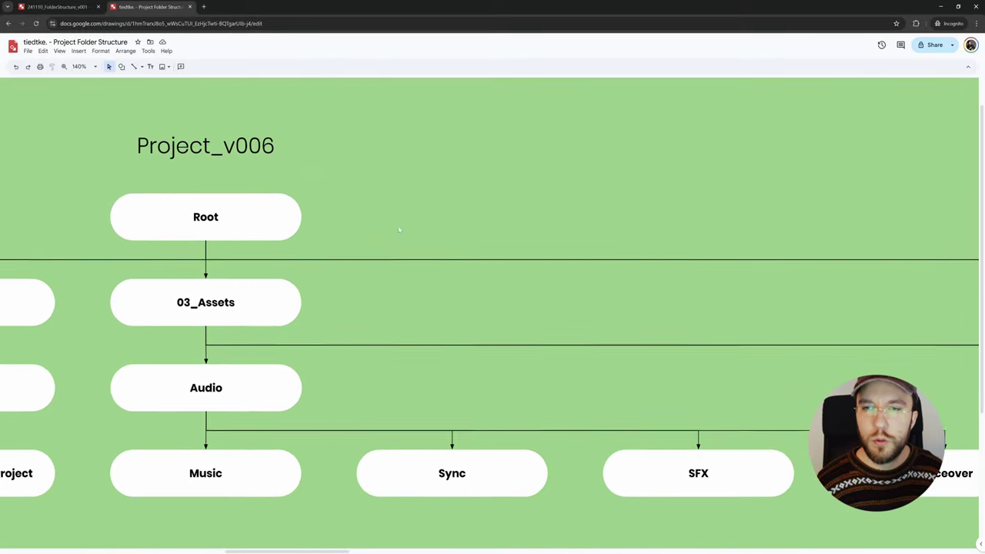
scroll(704, 219, left, 5)
scroll(704, 218, right, 4)
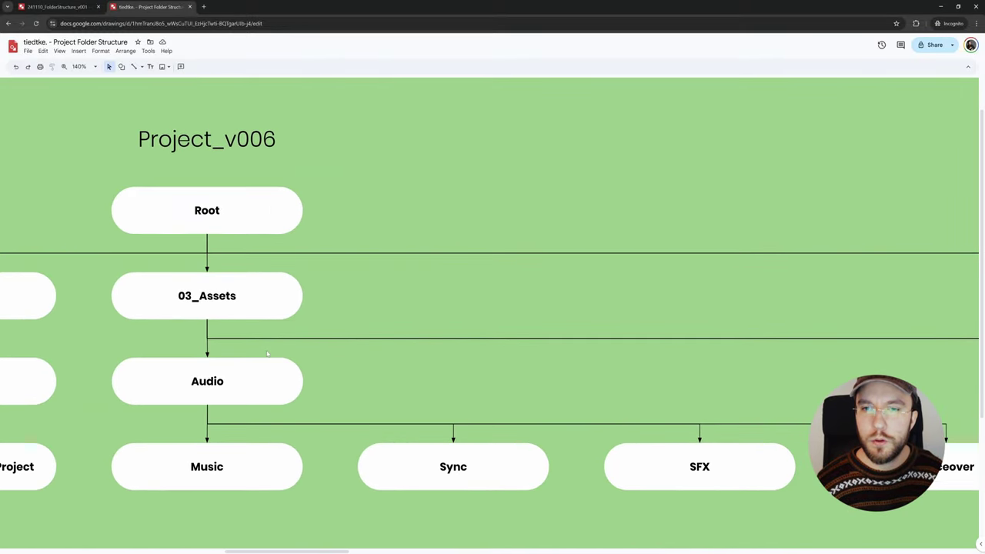
scroll(267, 353, left, 4)
scroll(462, 346, right, 3)
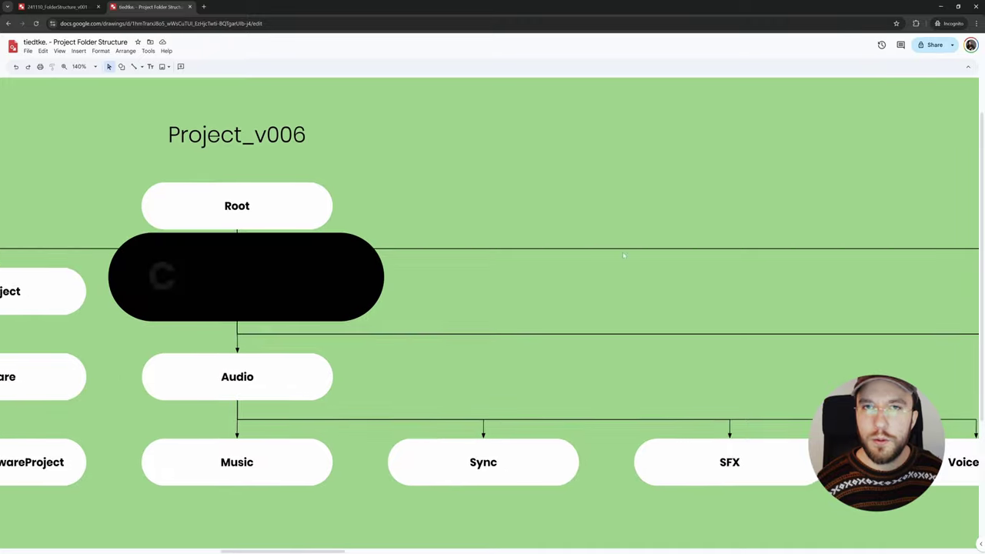
scroll(623, 254, right, 2)
scroll(569, 252, left, 7)
scroll(513, 250, right, 3)
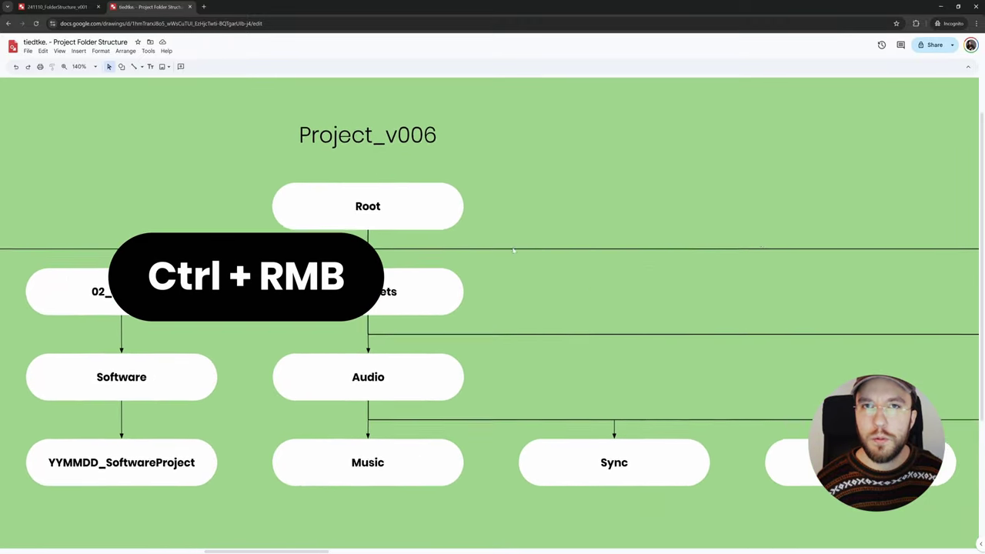
scroll(514, 249, left, 2)
scroll(462, 231, right, 2)
scroll(431, 202, up, 10)
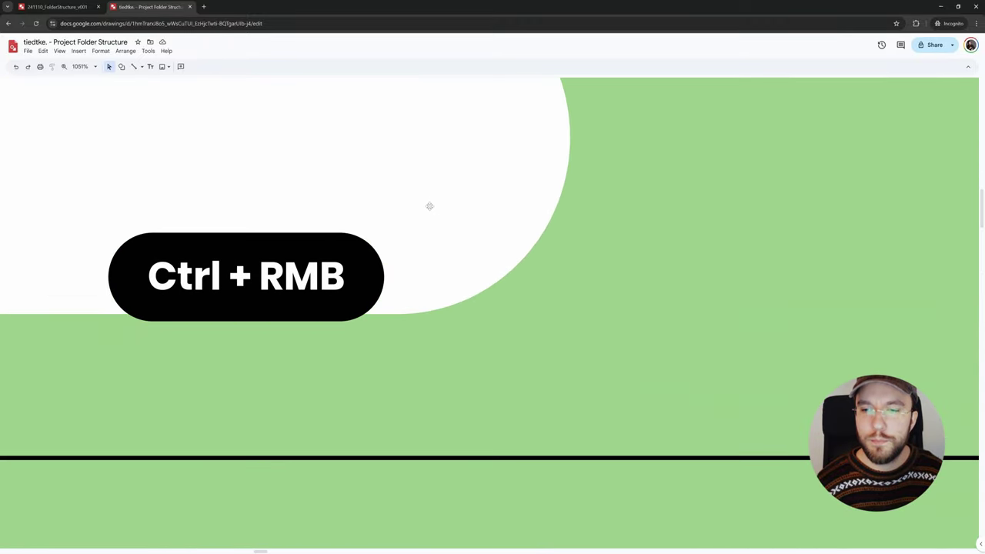
scroll(770, 359, left, 6)
scroll(769, 359, up, 1)
scroll(347, 183, right, 4)
scroll(347, 182, down, 2)
scroll(418, 247, up, 2)
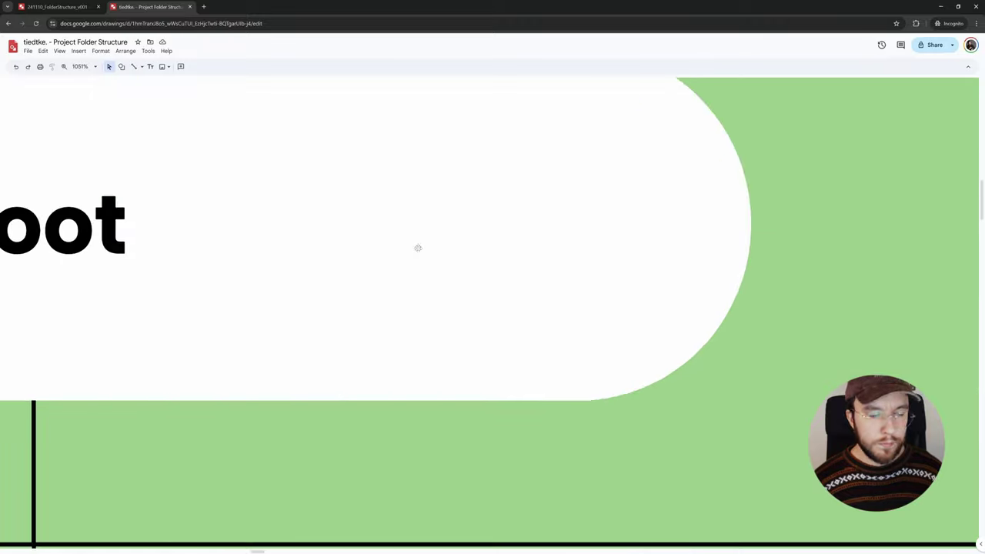
scroll(418, 248, down, 8)
scroll(407, 321, left, 5)
scroll(407, 321, down, 2)
scroll(297, 141, right, 1)
scroll(539, 203, down, 10)
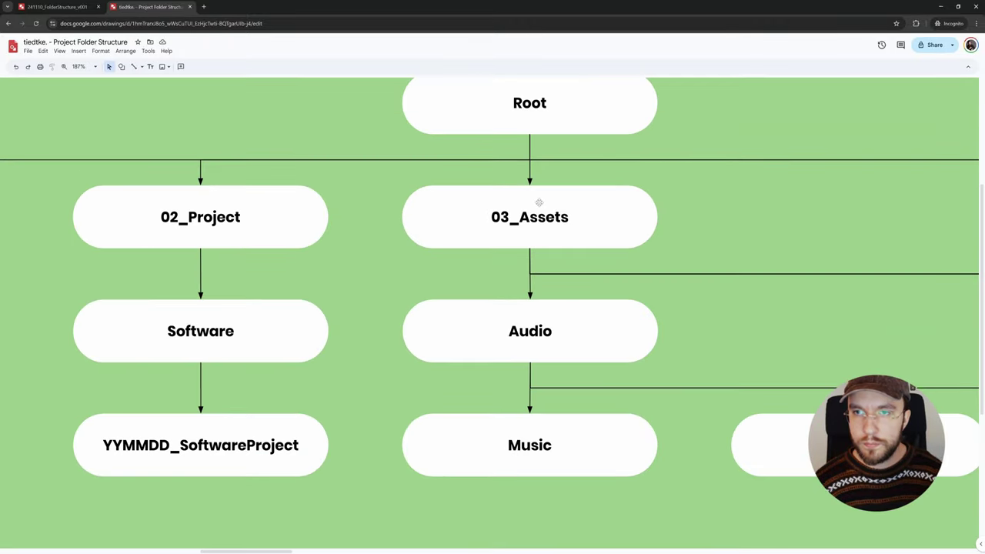
scroll(539, 203, down, 5)
scroll(539, 203, right, 2)
- Close the Project Folder Structure tab and add a centre-aligned Project_v001 text box near the top
key(ctrl+w)
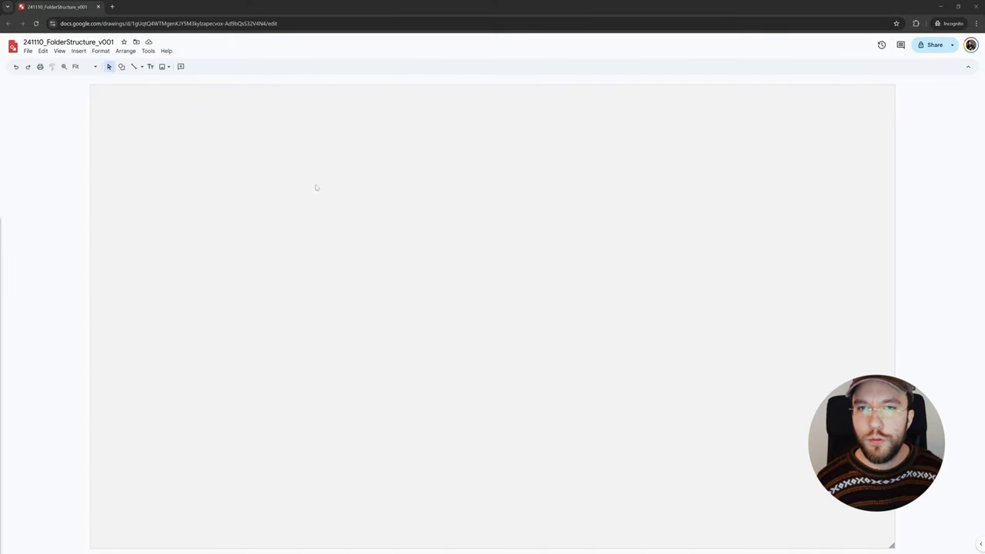
click(150, 67)
drag(403, 161, 625, 197)
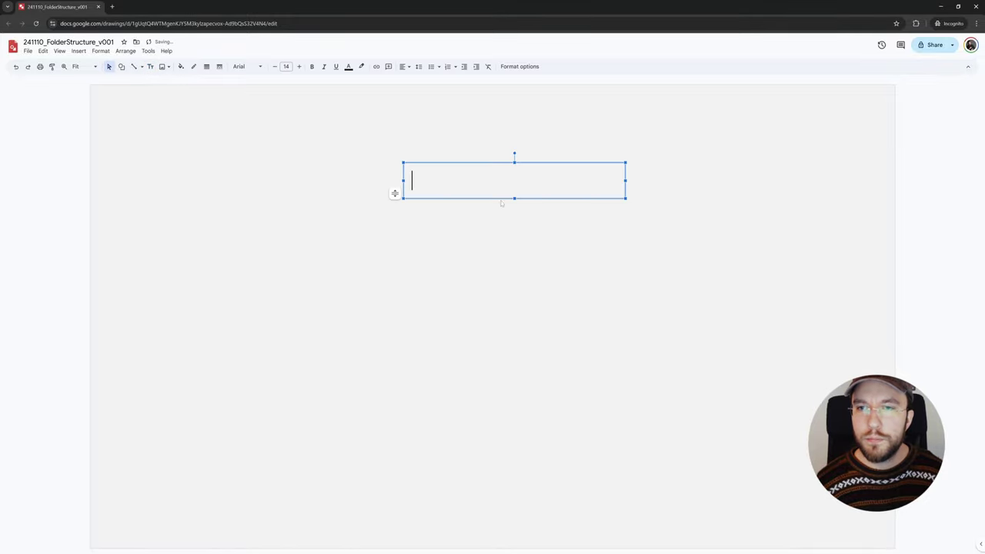
text(Project_v001)
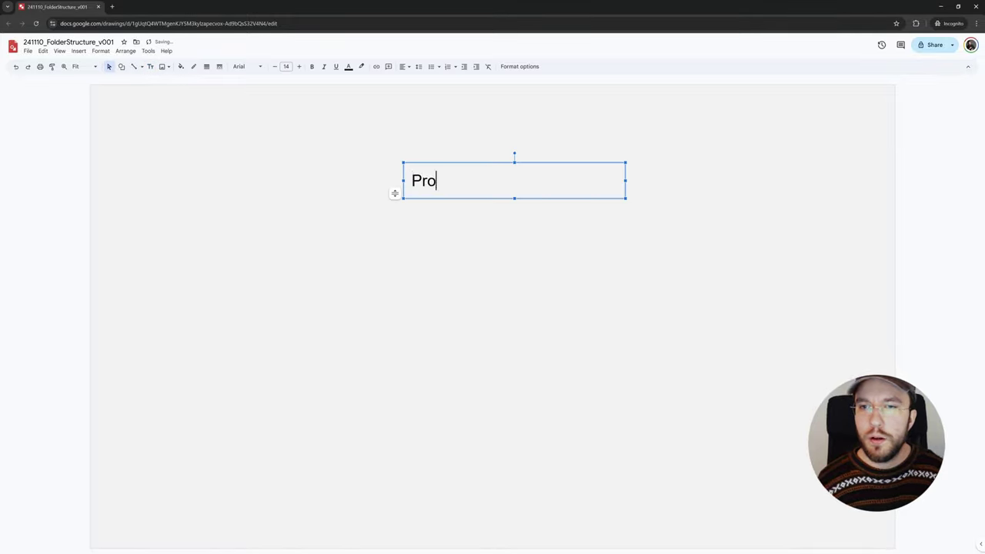
key(ctrl+a)
click(403, 67)
click(415, 80)
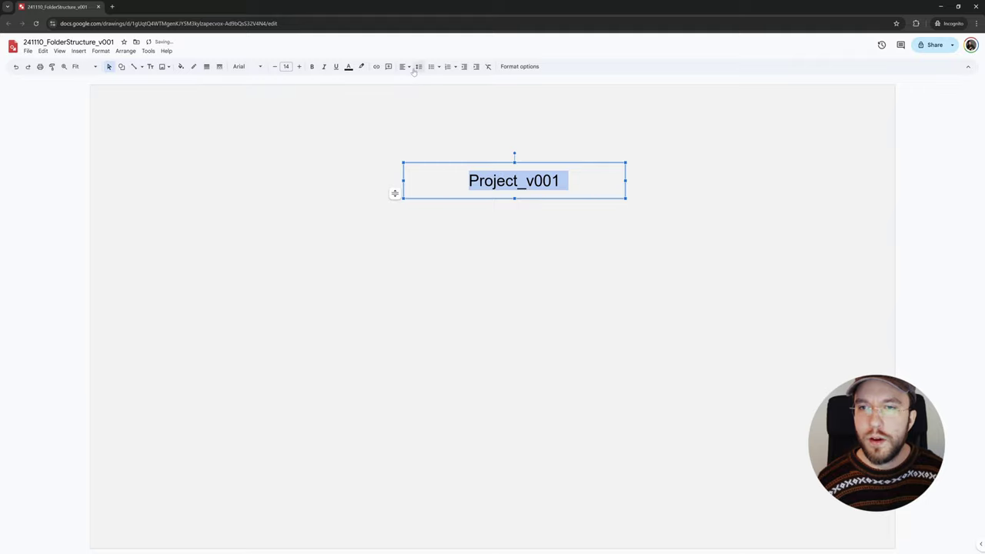
click(403, 66)
click(415, 90)
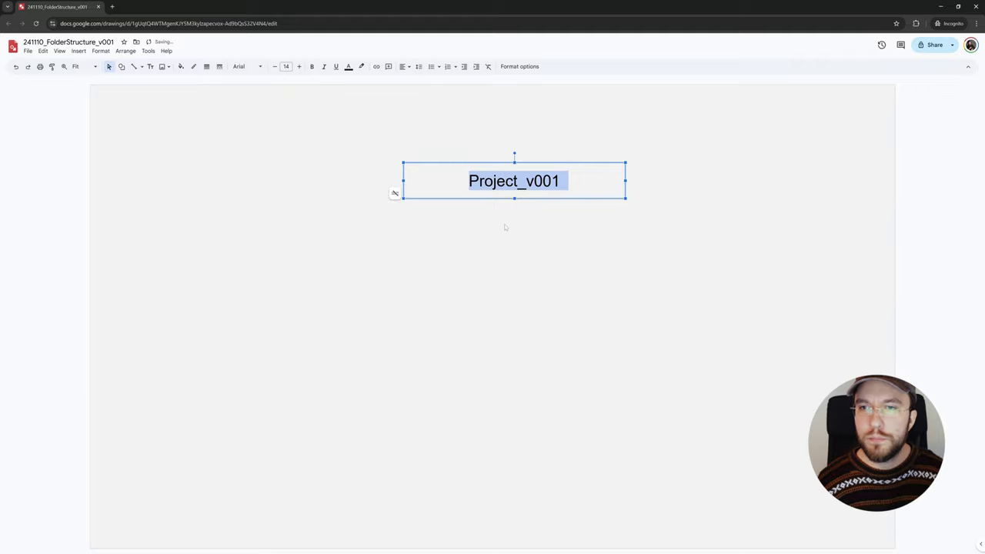
- Set the title text's font to Open Sans
click(248, 66)
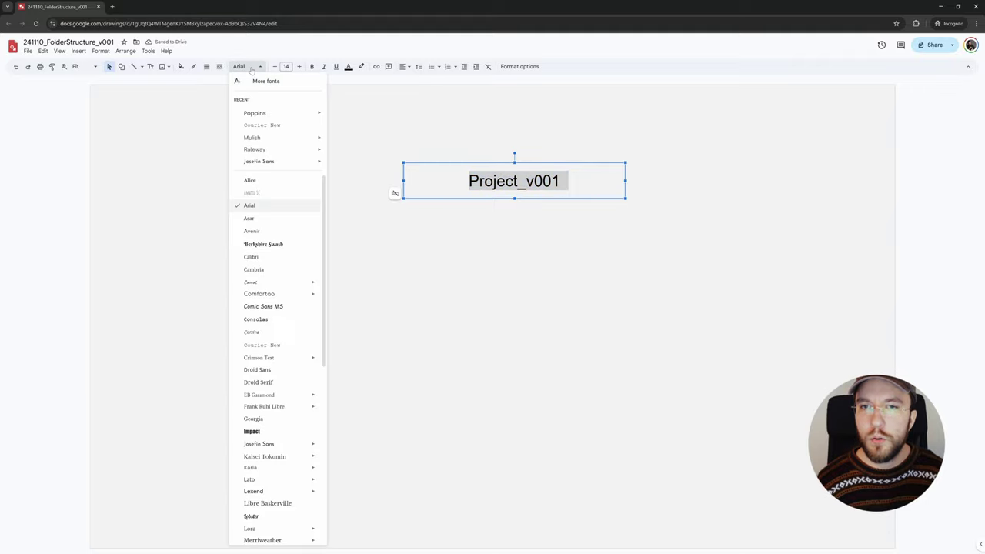
mouse_move(260, 114)
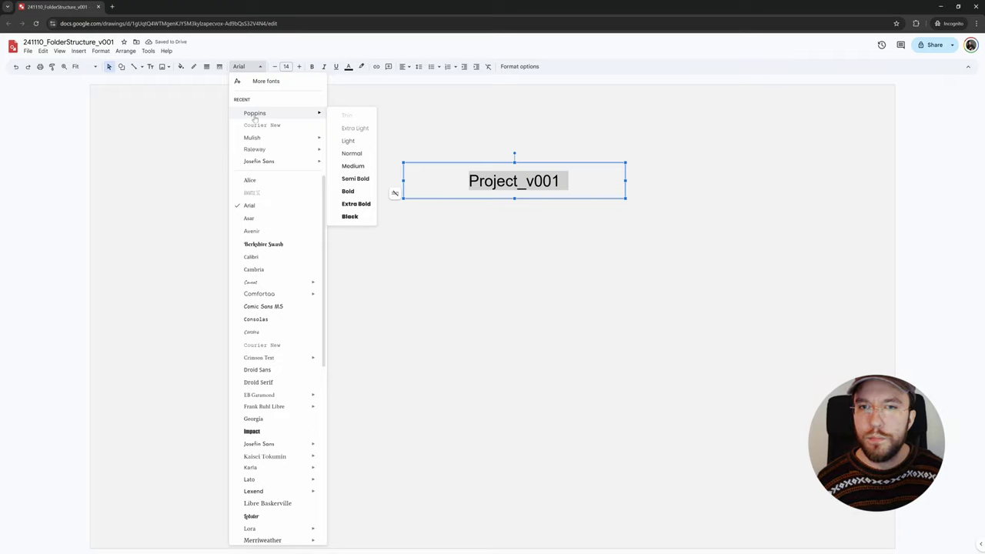
click(260, 80)
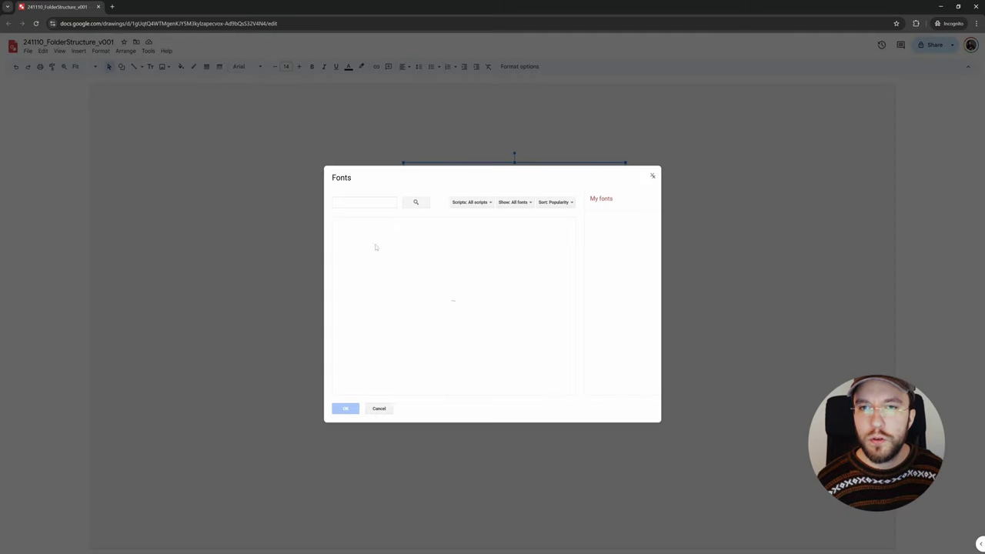
click(380, 408)
click(250, 66)
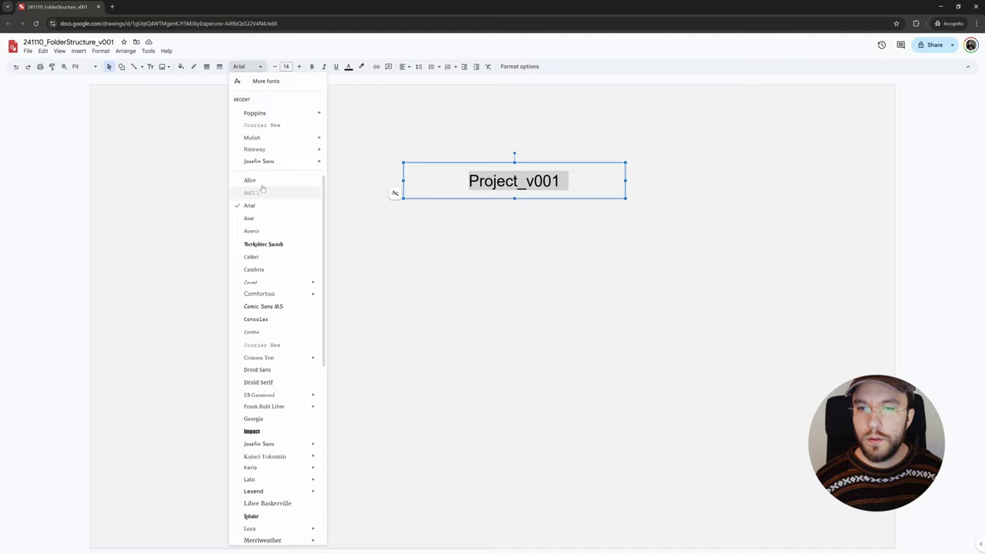
mouse_move(266, 149)
scroll(262, 431, down, 5)
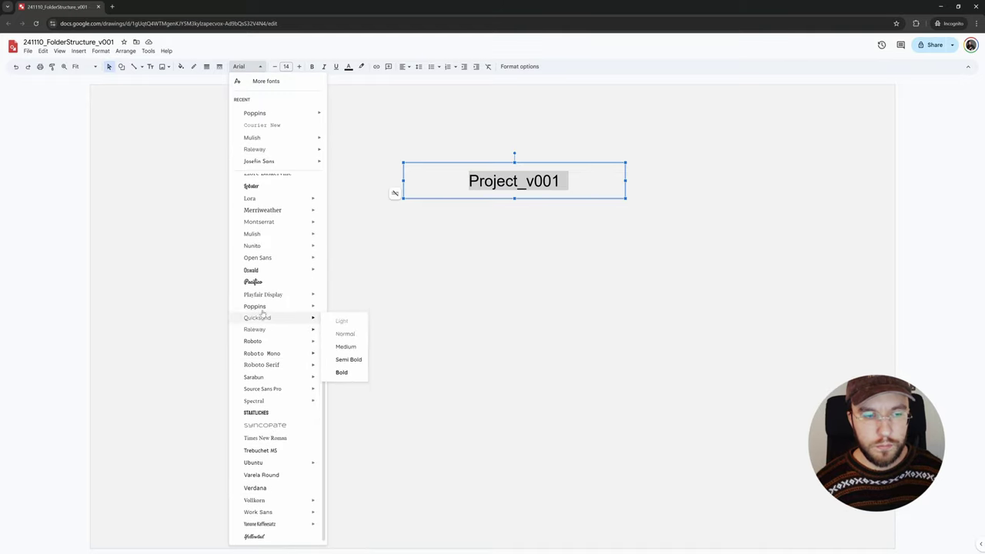
mouse_move(261, 257)
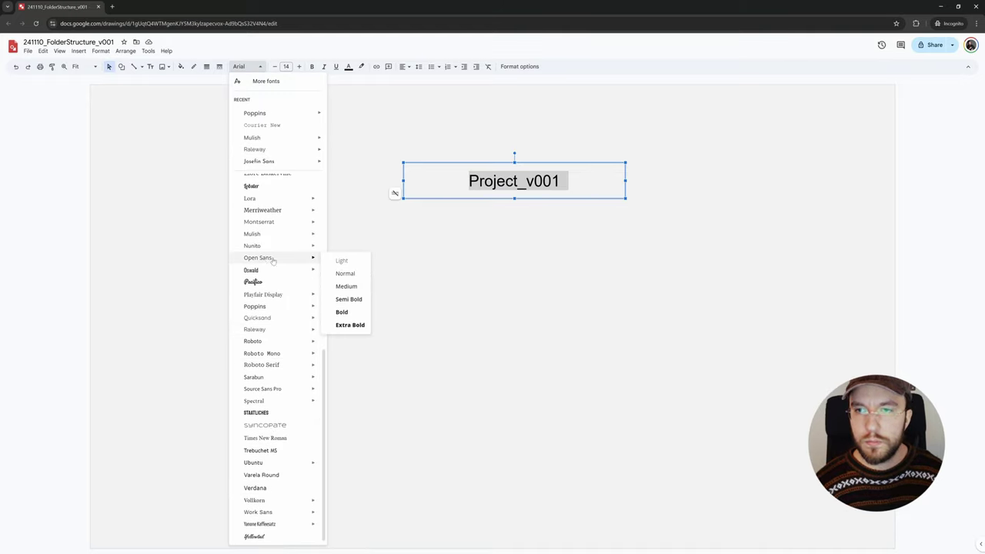
click(345, 272)
click(485, 240)
- Centre the title box horizontally on the page and move it up near the top
click(525, 188)
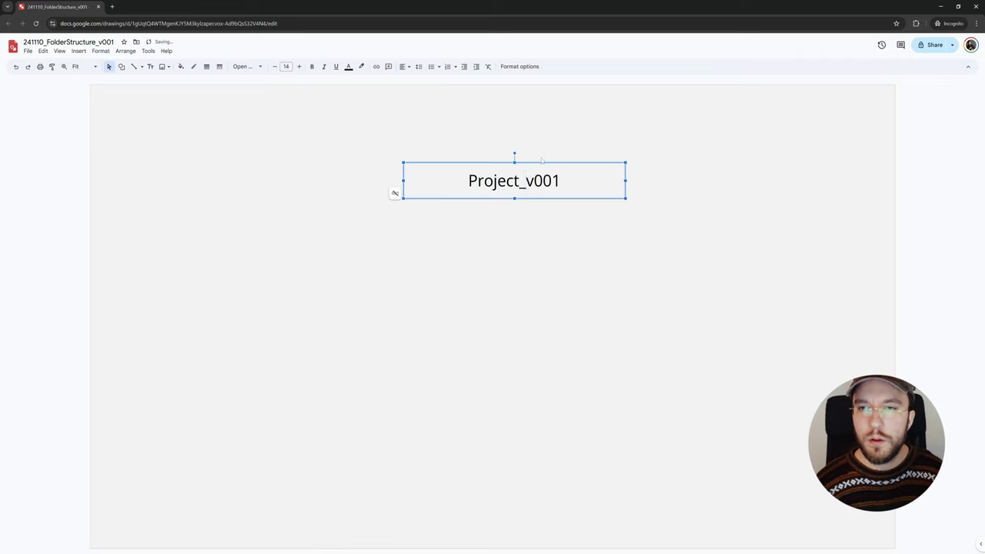
drag(526, 199, 482, 208)
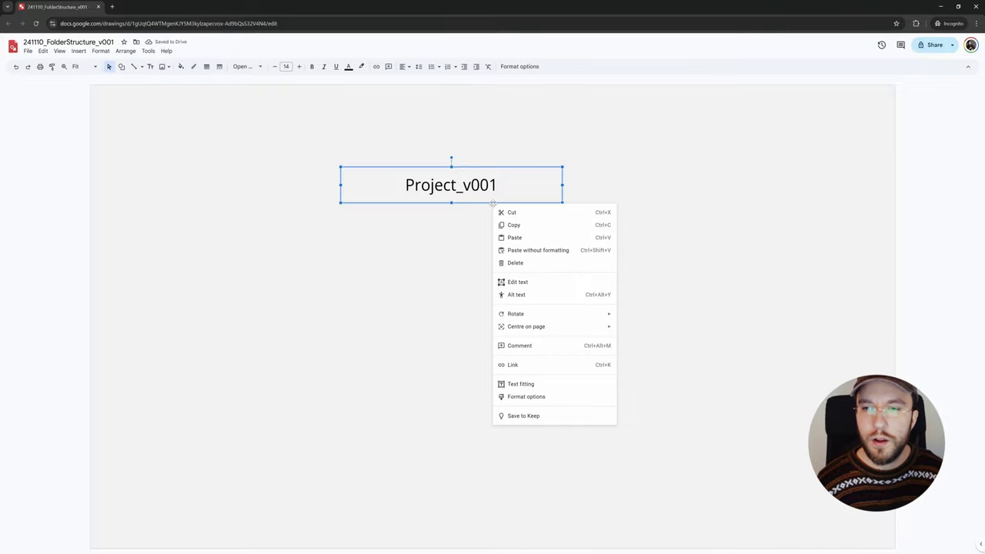
mouse_move(579, 331)
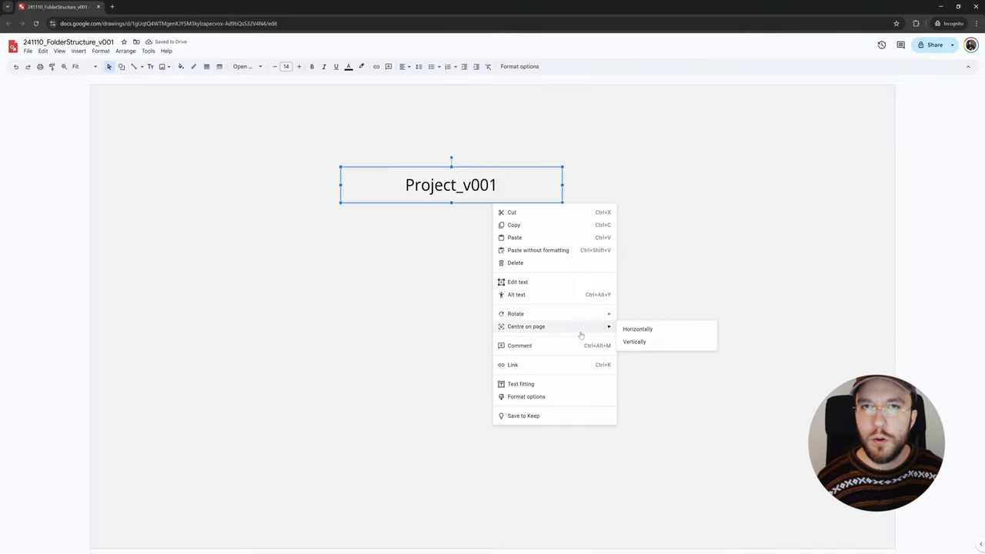
click(634, 332)
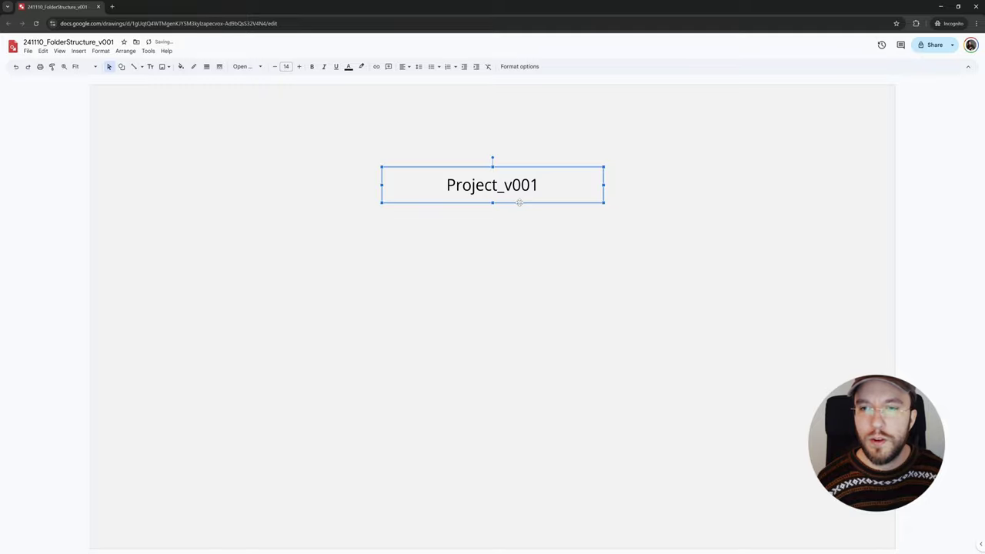
drag(519, 202, 517, 142)
click(512, 207)
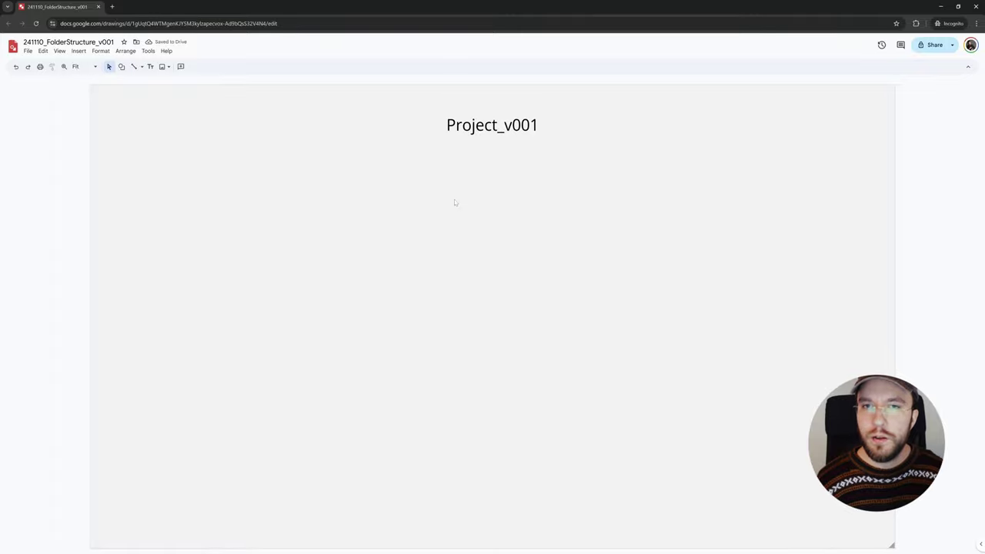
- Draw a rounded rectangle centred below the Project_v001 title
click(121, 67)
mouse_move(156, 82)
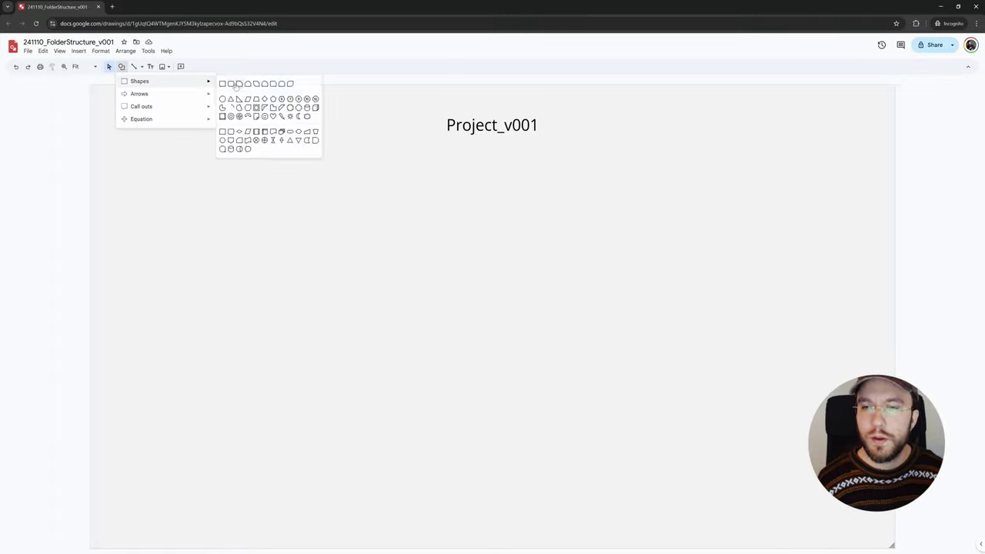
click(230, 85)
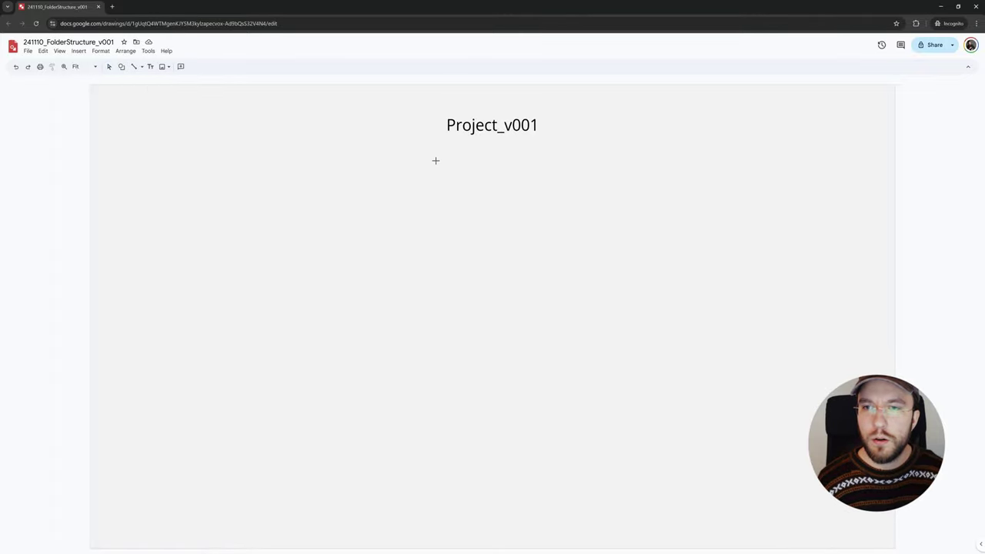
drag(436, 161, 591, 210)
drag(514, 187, 492, 185)
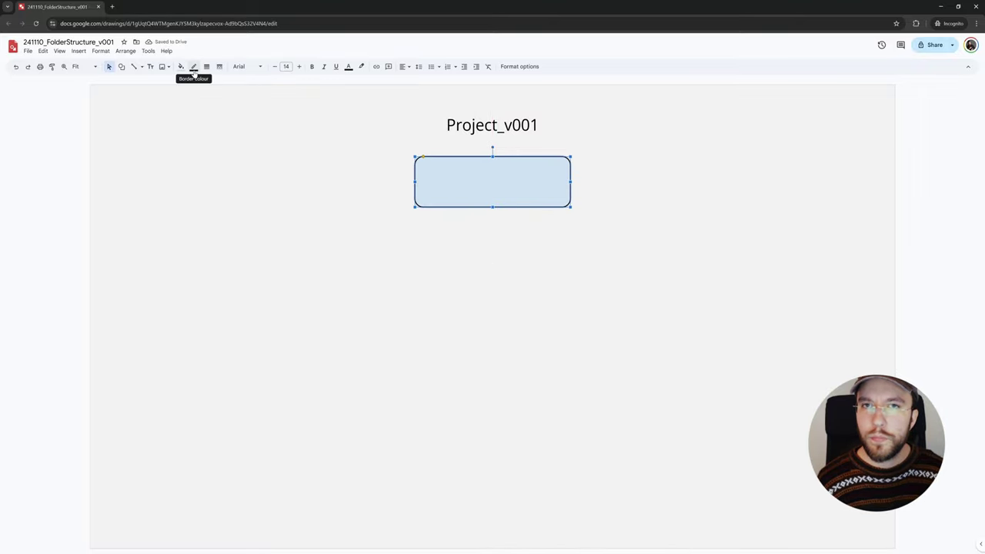
- Remove the rectangle's outline and round its corners fully into a pill
click(193, 67)
click(236, 183)
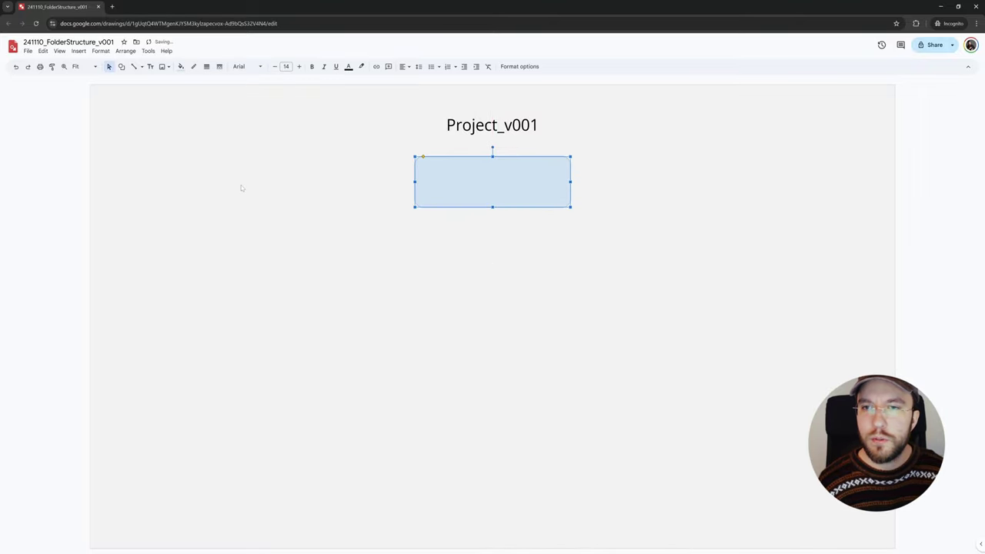
click(394, 175)
scroll(427, 177, up, 5)
click(424, 148)
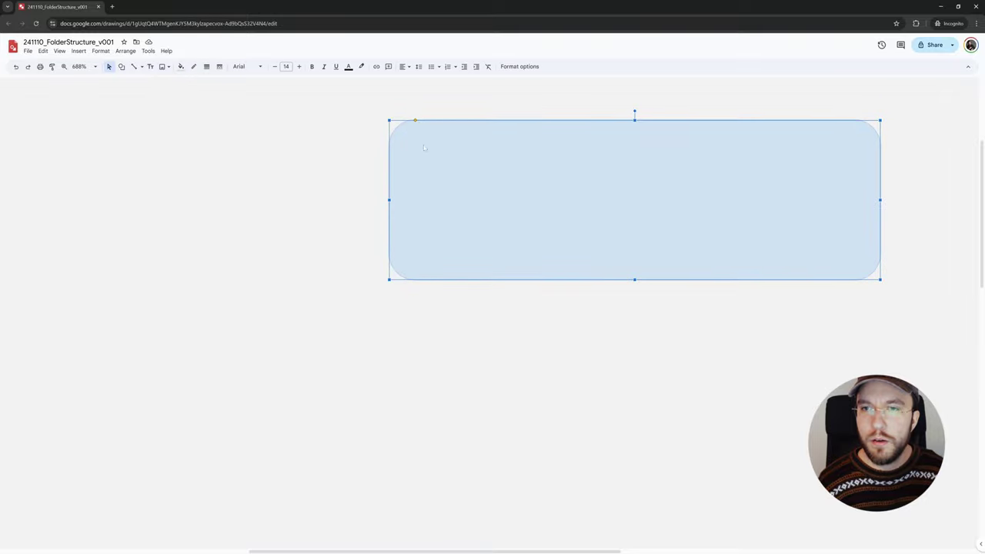
drag(415, 121, 487, 120)
click(343, 240)
scroll(552, 300, down, 5)
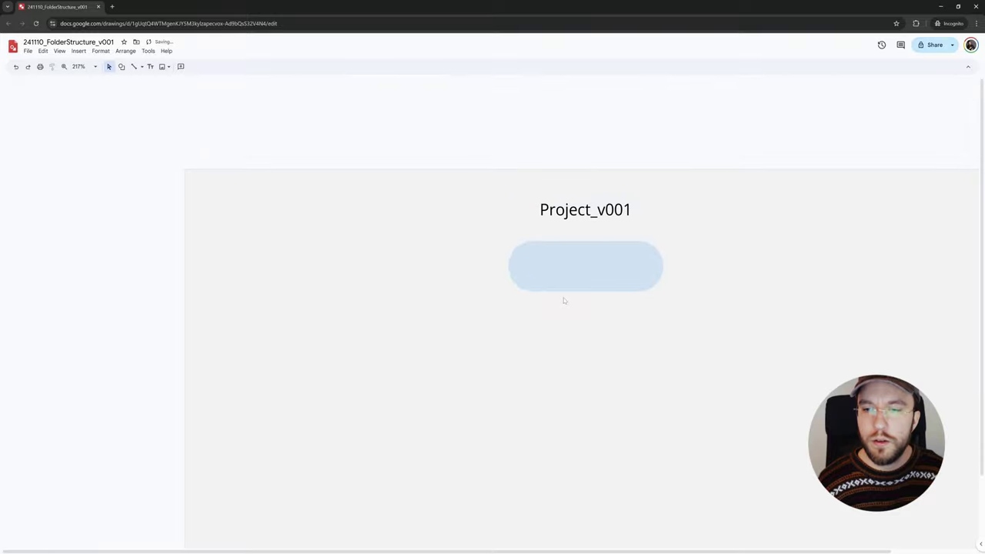
- Fill the pill dark grey and type the label Root inside it
click(474, 191)
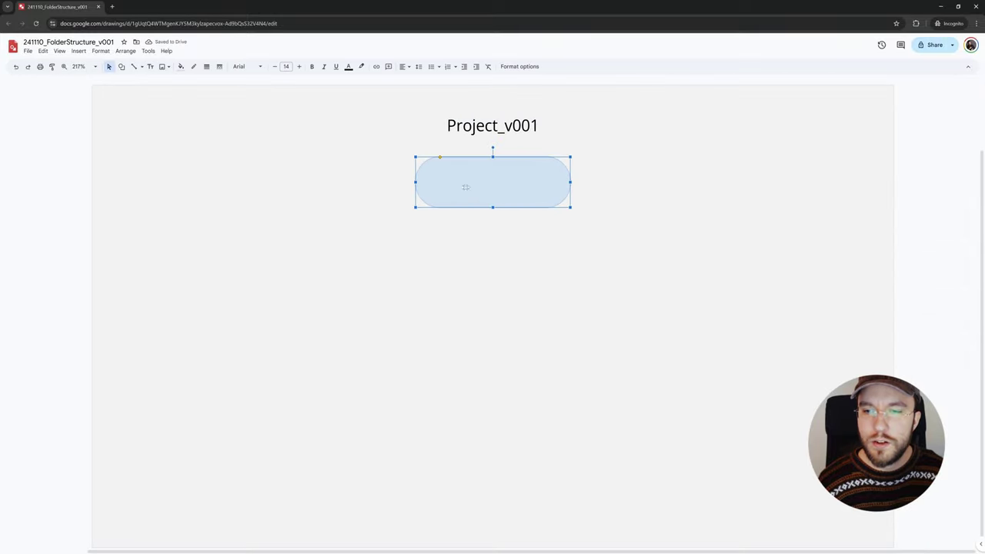
click(181, 67)
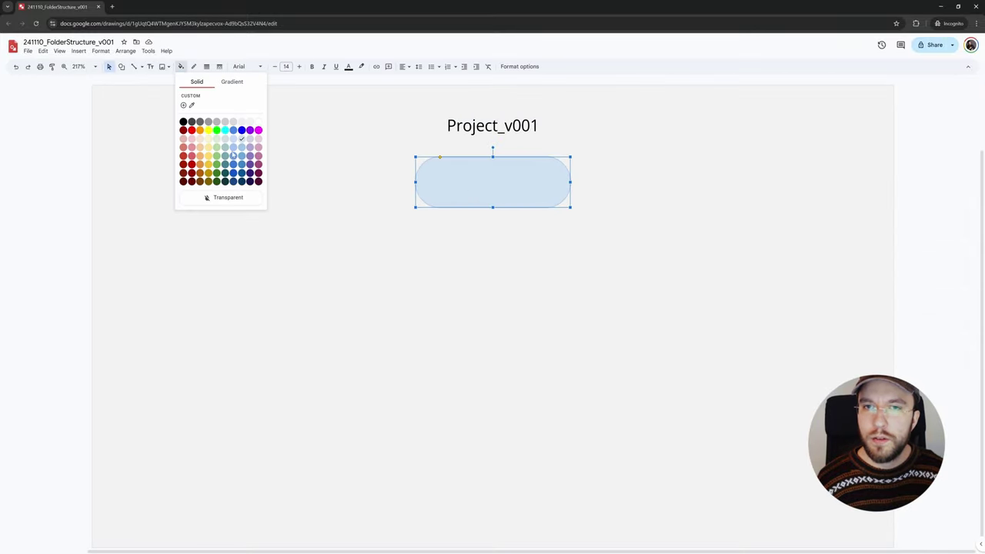
click(190, 122)
click(362, 227)
click(487, 172)
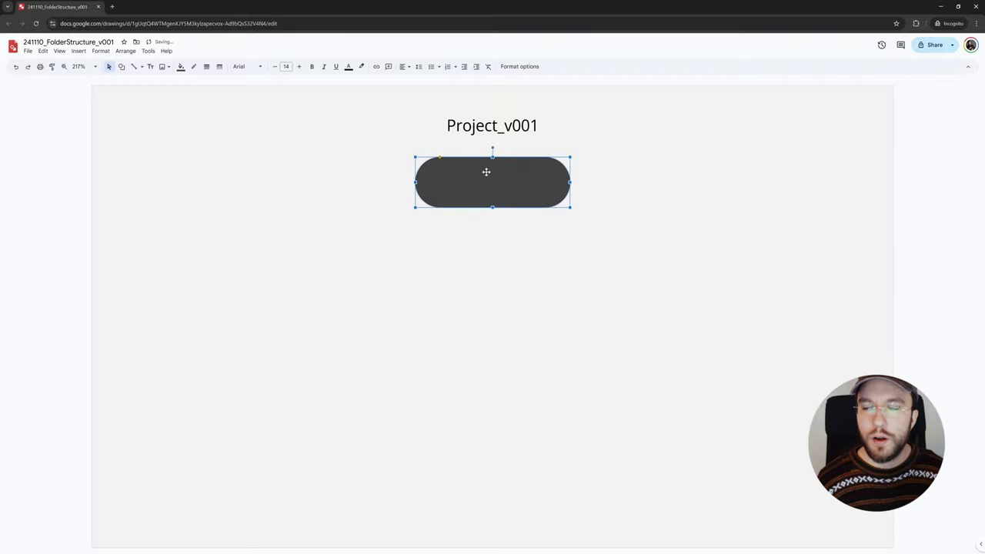
key(Return)
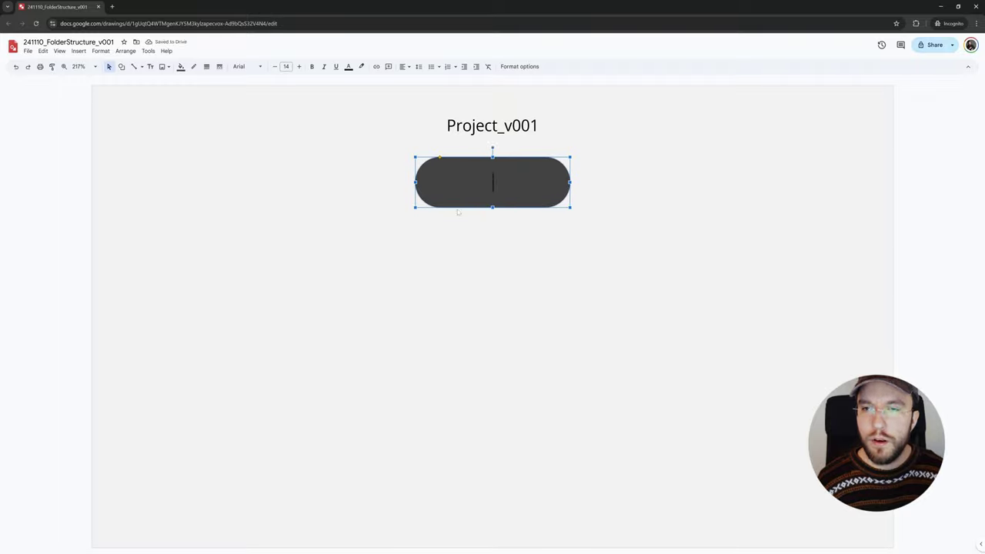
text(Root)
- Set the Root label to Open Sans in white
key(ctrl+a)
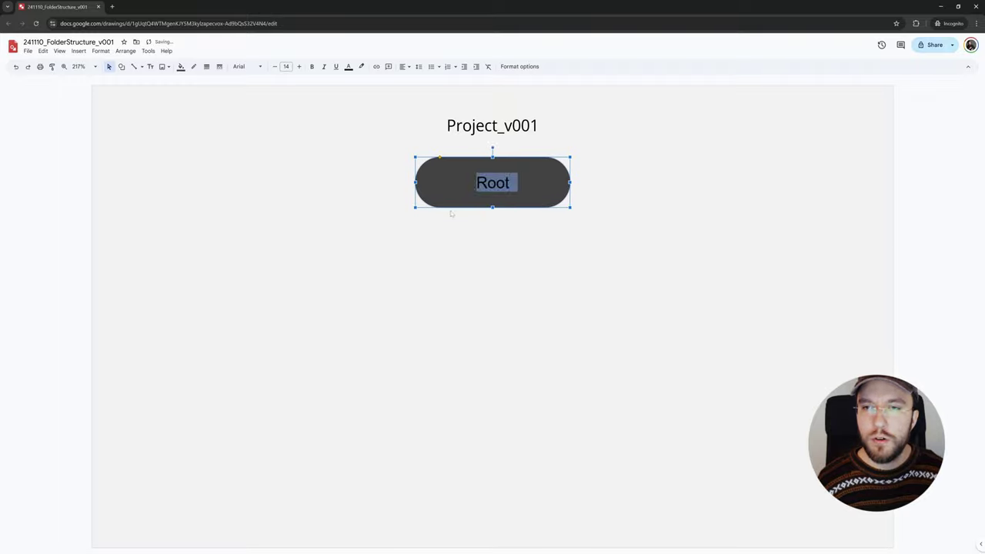
click(248, 66)
mouse_move(285, 113)
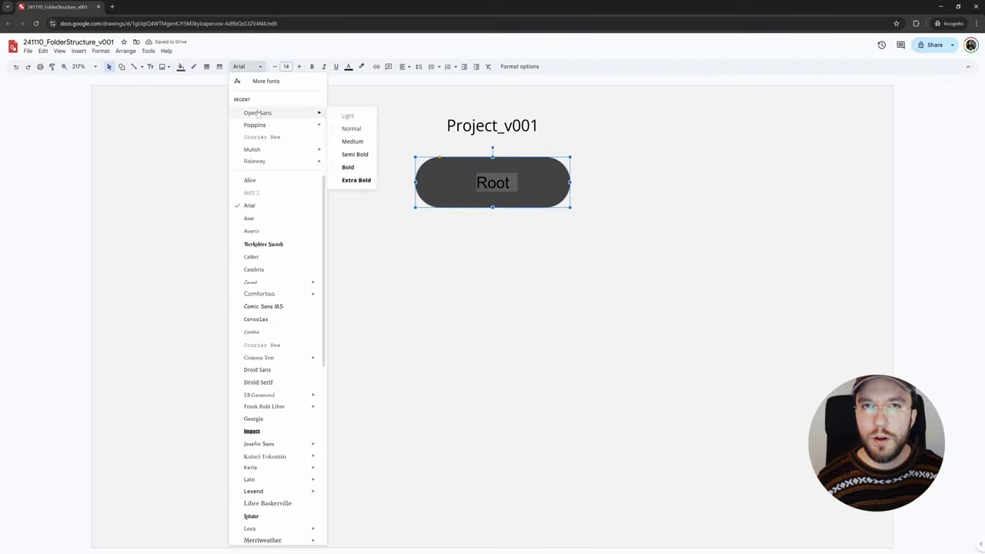
click(369, 129)
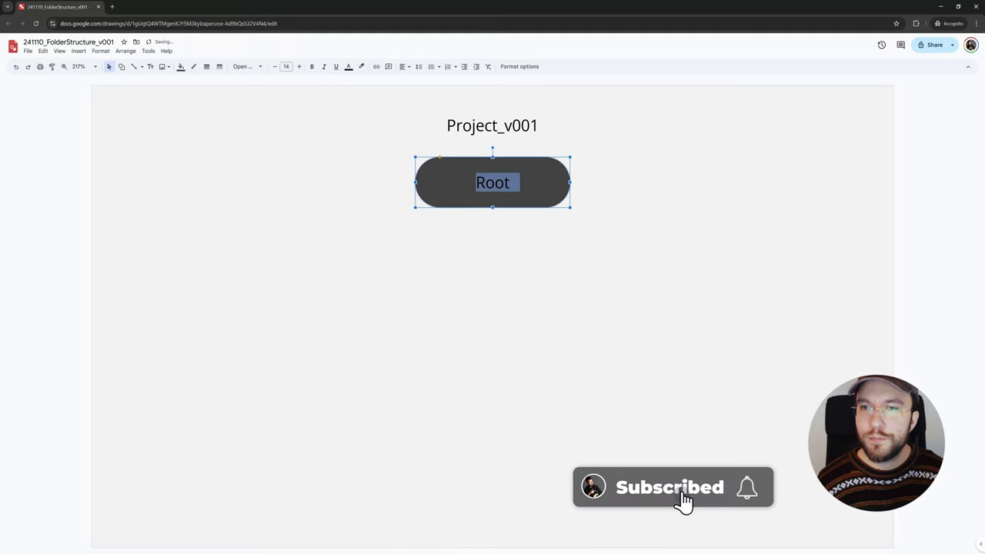
click(349, 66)
click(427, 109)
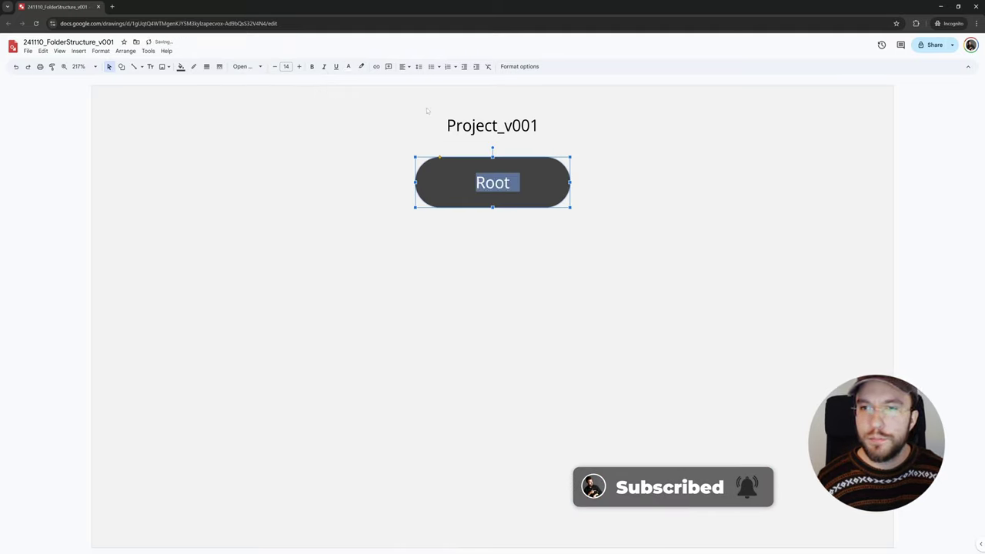
- Bold the Root label and place a copy of the pill directly below it
click(311, 67)
click(423, 237)
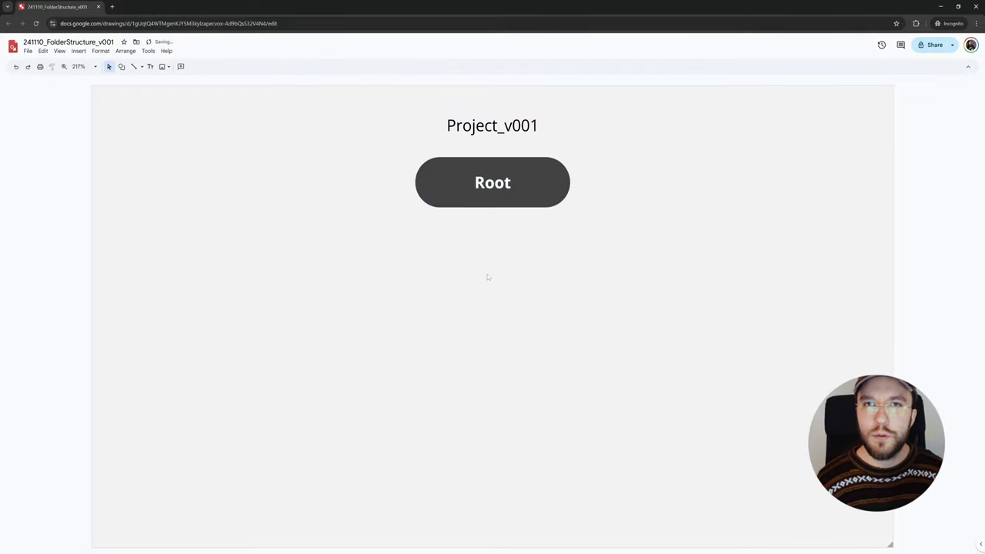
click(471, 197)
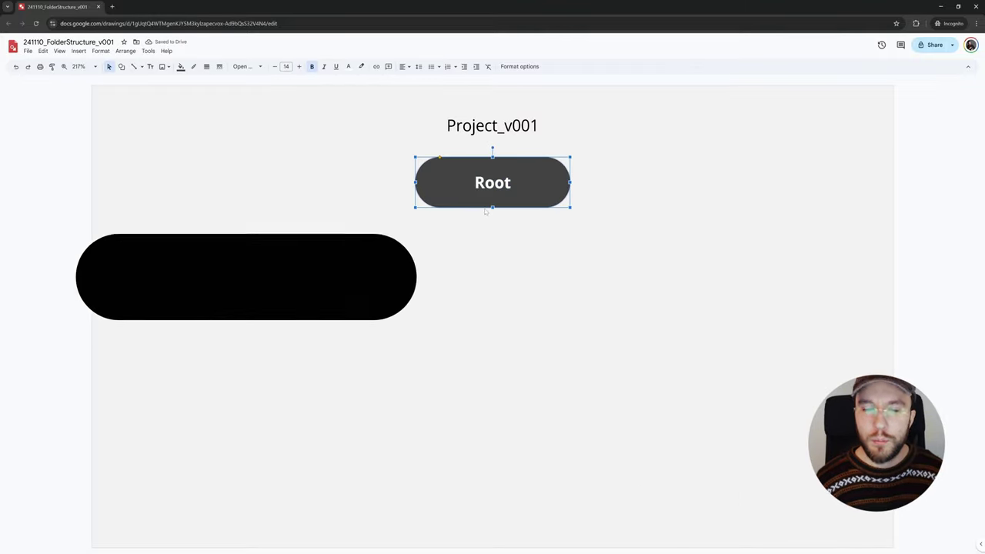
drag(475, 200, 477, 288)
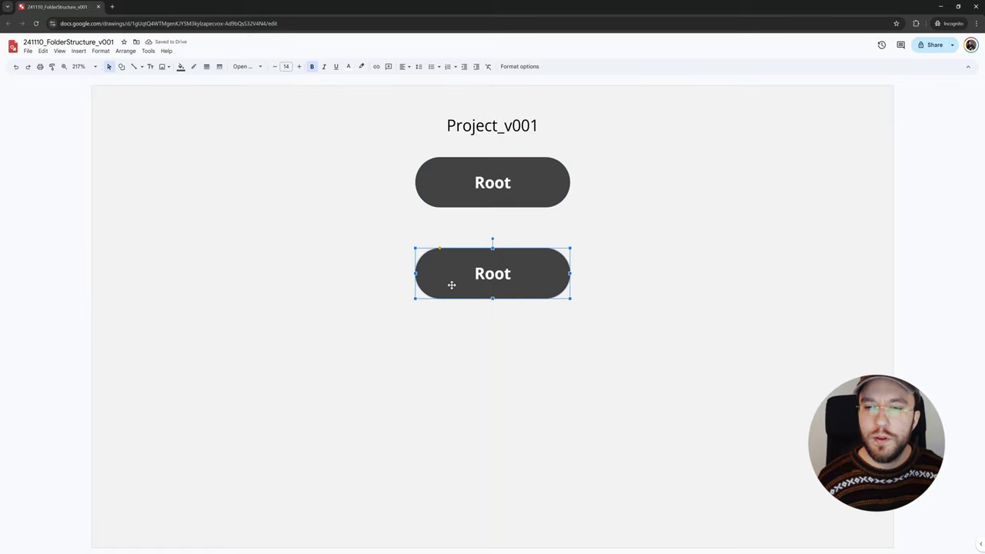
- Add copies left and right to form a row labelled 01_Preproduction, 02_Project, 03_Assets
drag(452, 285, 271, 282)
click(462, 288)
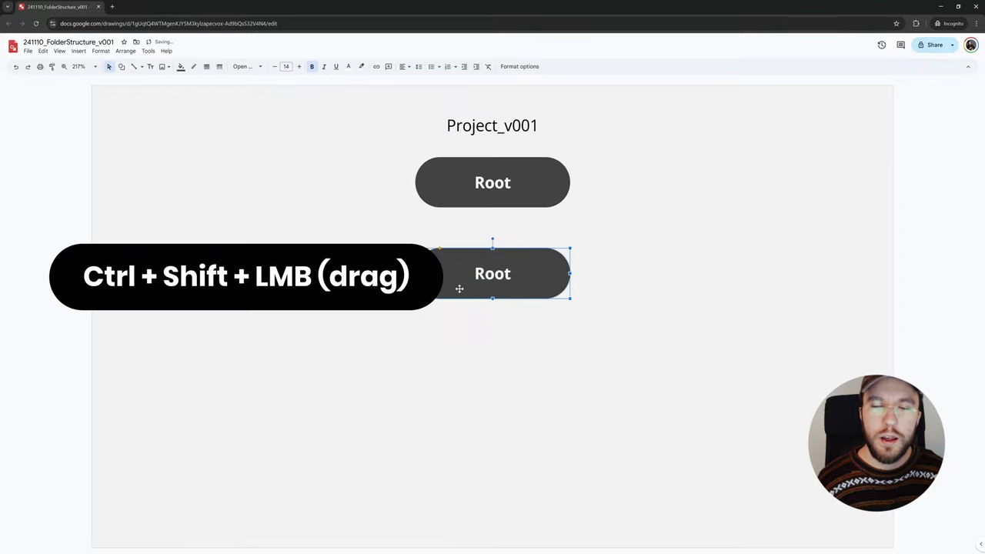
drag(444, 286, 622, 285)
click(595, 362)
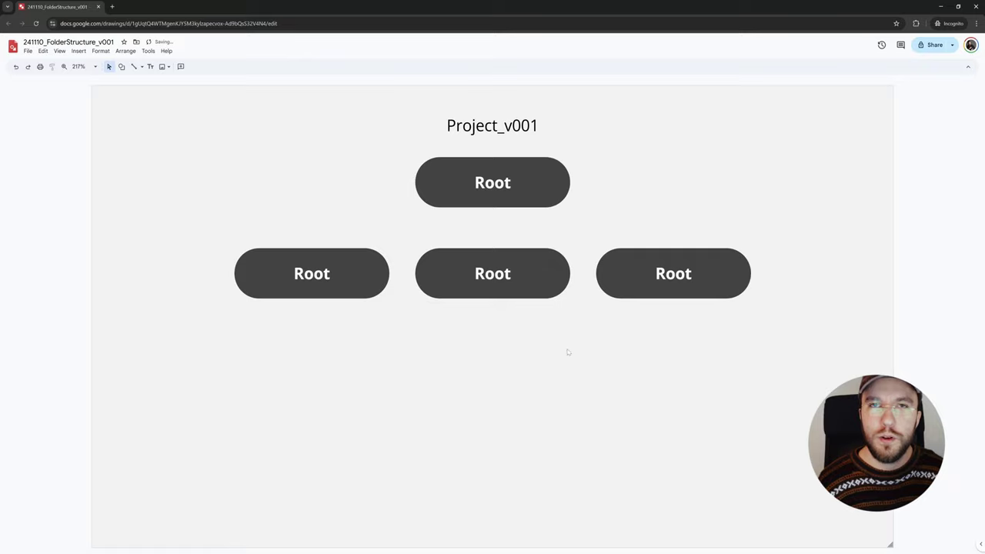
double_click(336, 272)
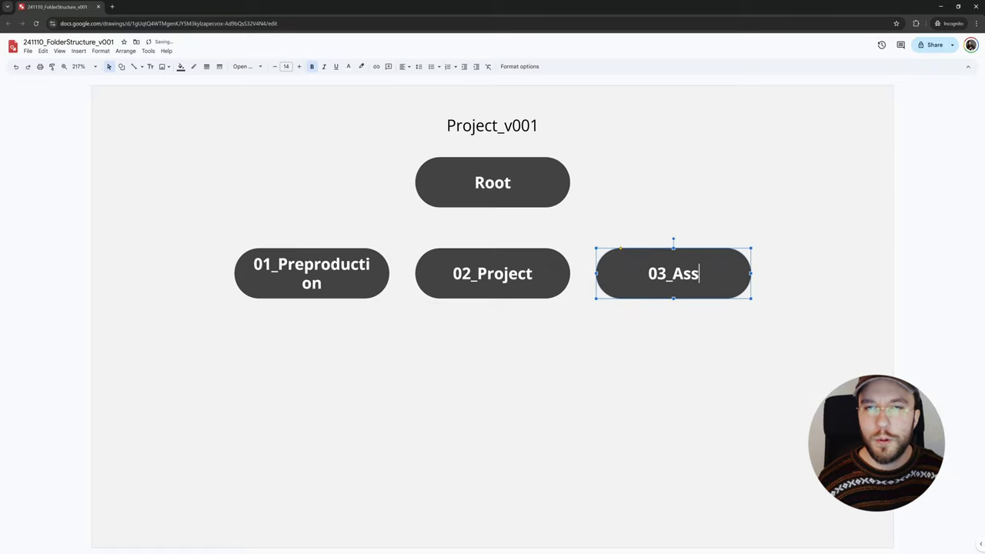
text(ets)
click(623, 349)
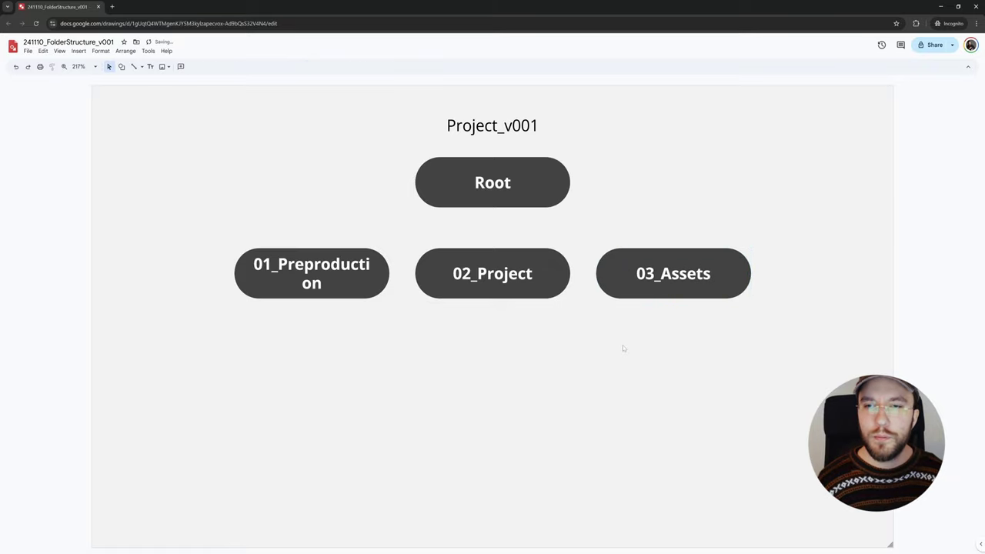
- Select all four pills and shrink their text to 12 point
click(343, 292)
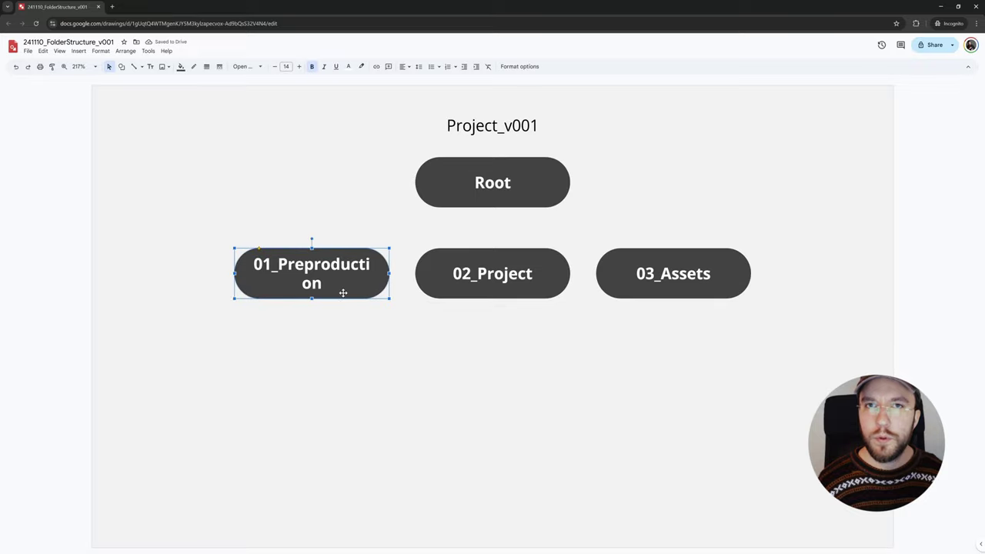
shift+click(444, 293)
shift+click(627, 289)
shift+click(457, 190)
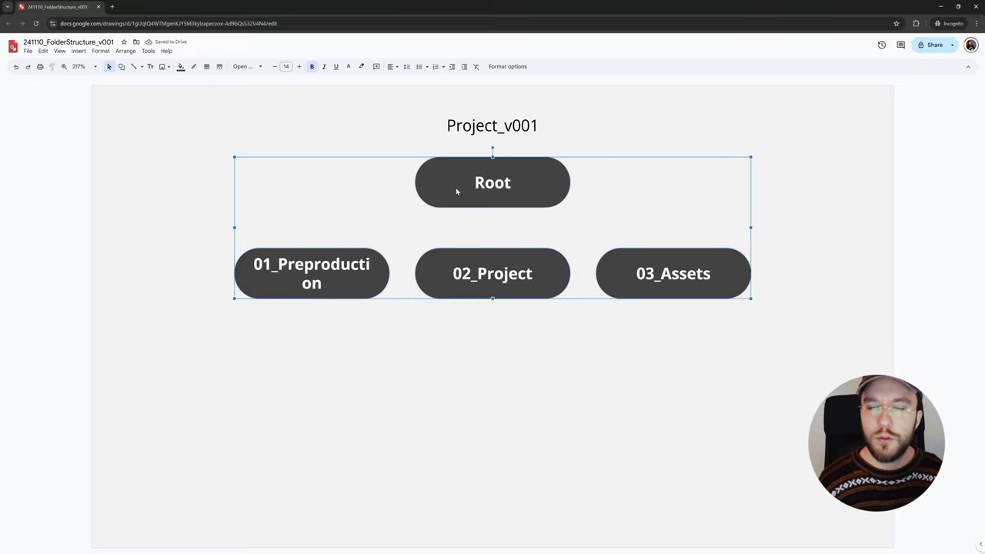
click(274, 66)
click(274, 67)
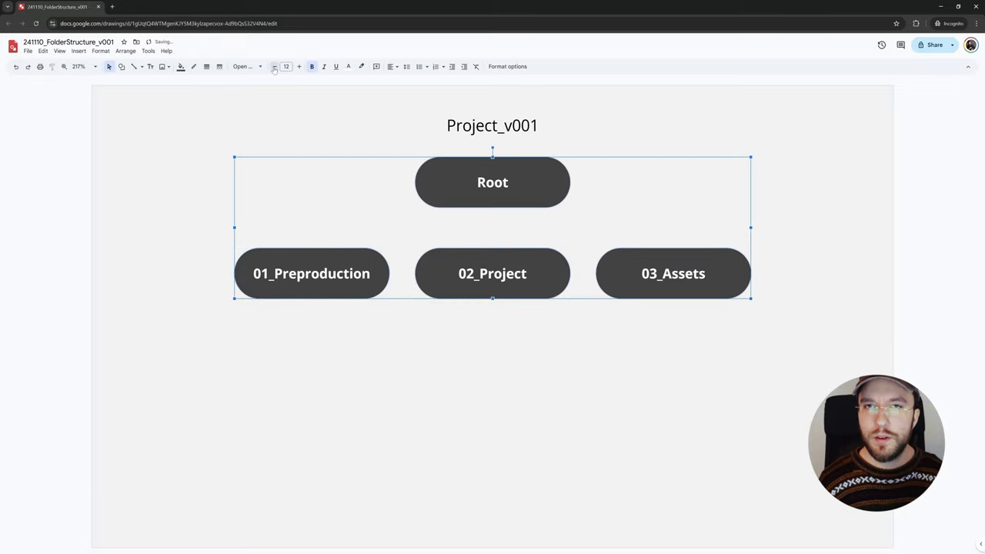
click(274, 67)
click(274, 67)
- Draw elbow arrows from Root down to 02_Project, 01_Preproduction and 03_Assets
click(154, 92)
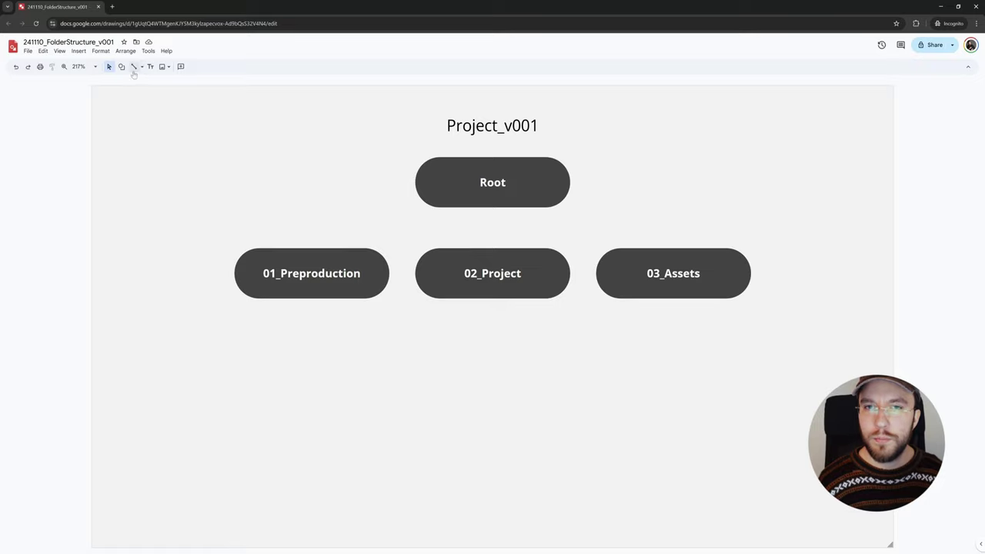
click(142, 67)
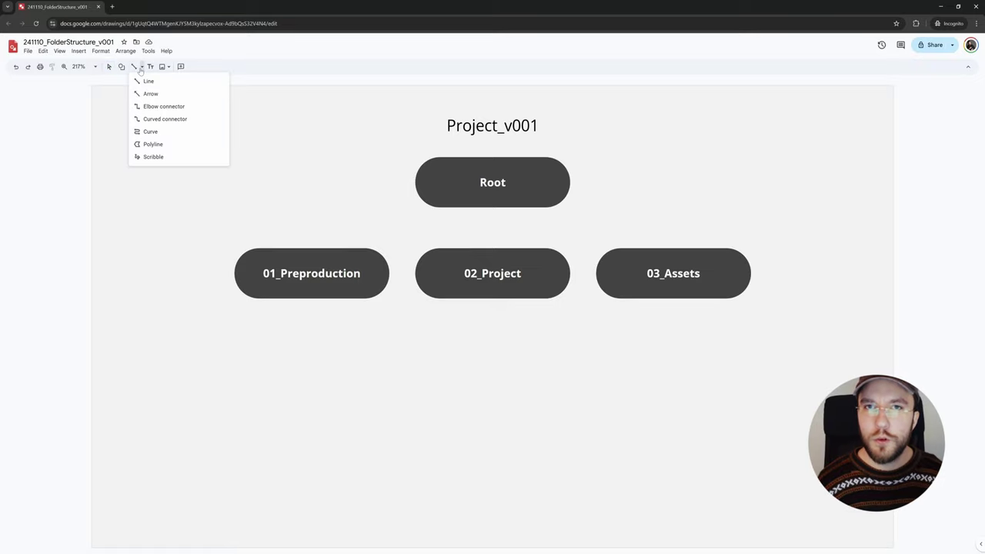
click(158, 108)
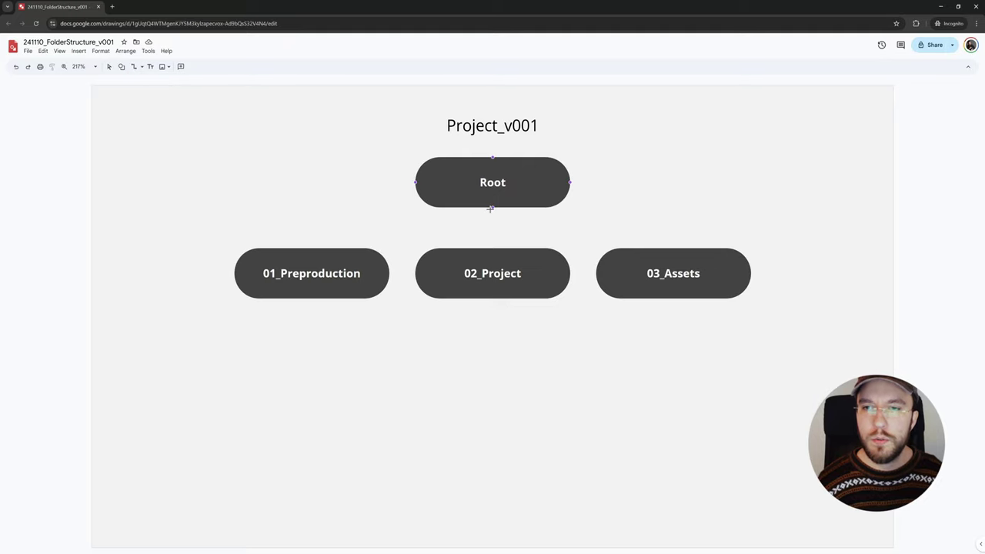
drag(492, 207, 492, 249)
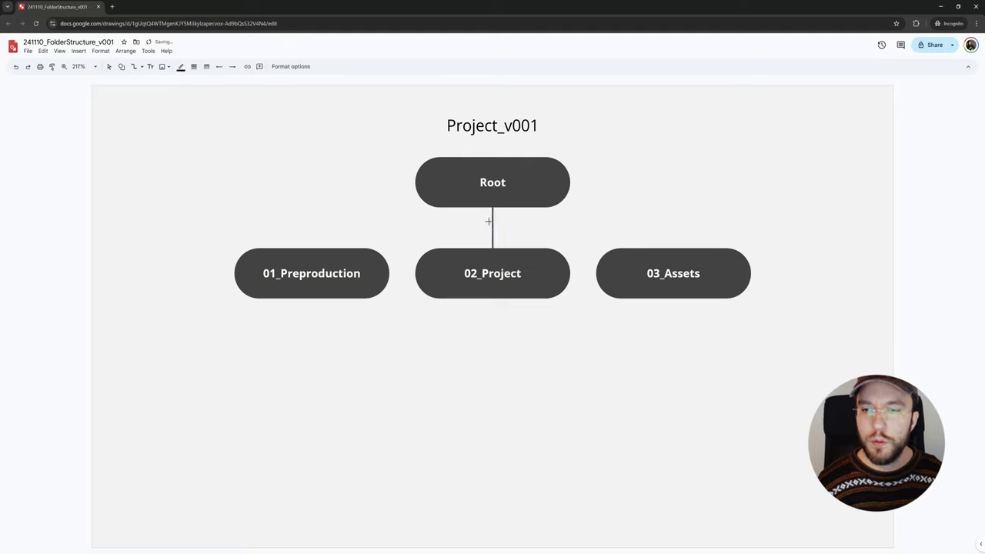
click(232, 66)
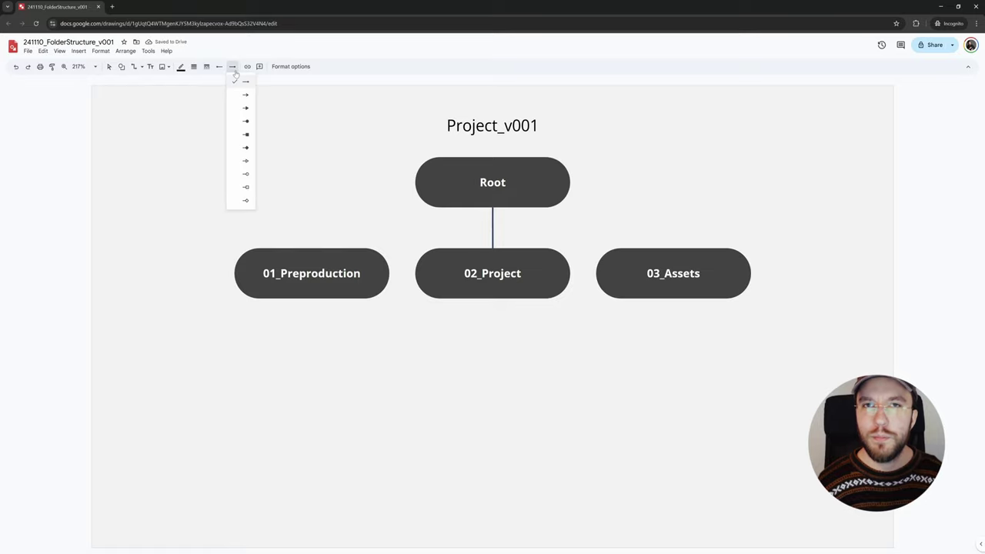
click(245, 109)
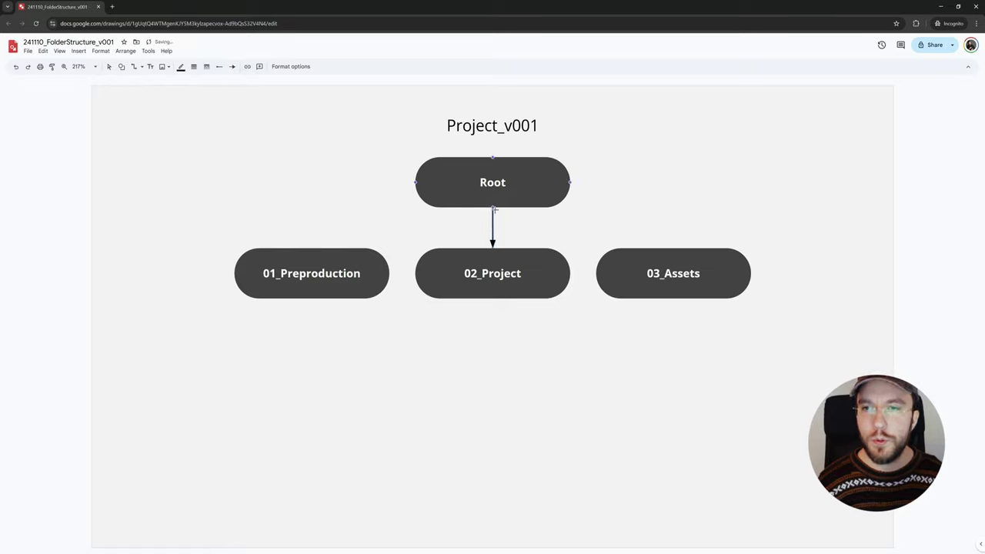
drag(492, 208, 312, 248)
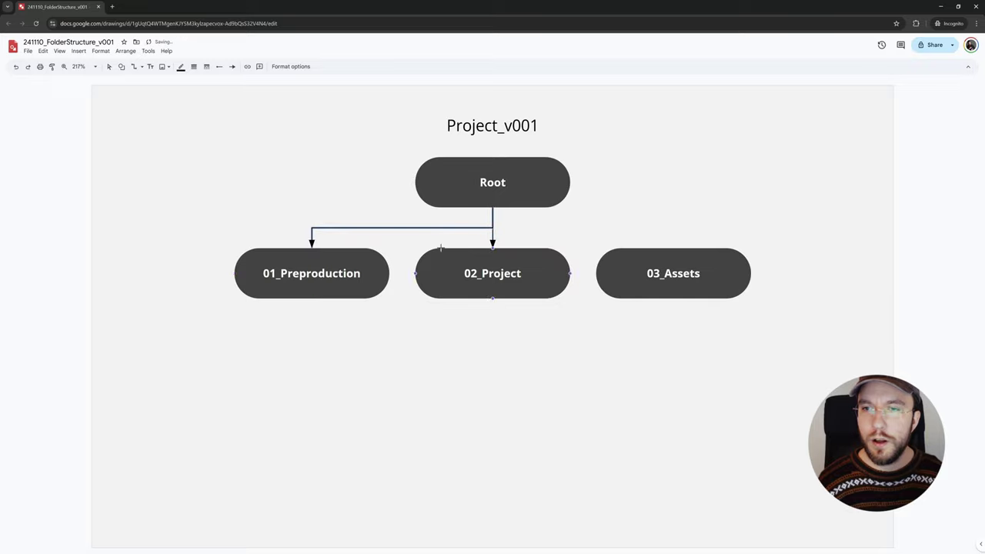
drag(493, 207, 673, 248)
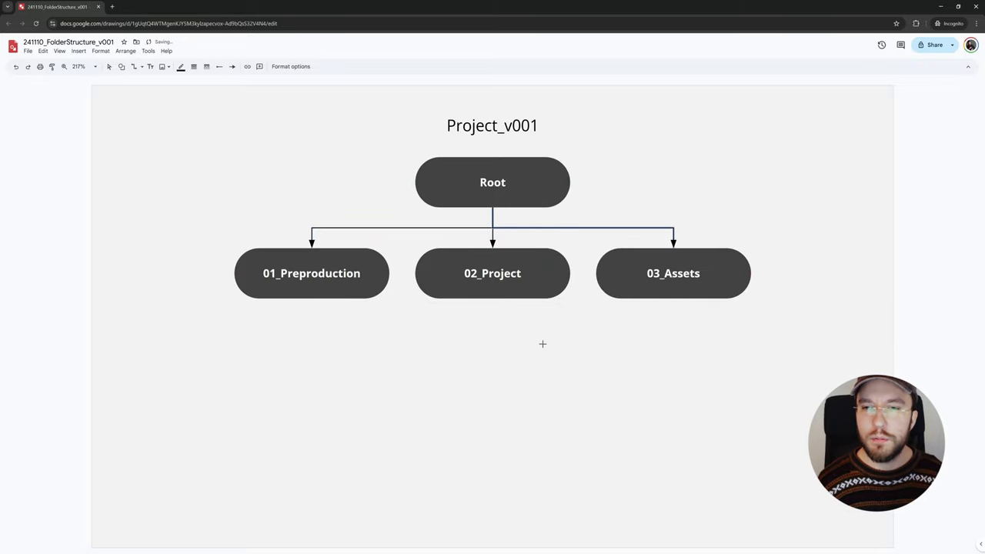
- Copy the 02_Project and 01_Preproduction boxes downward to start a new lower row
drag(442, 284, 442, 377)
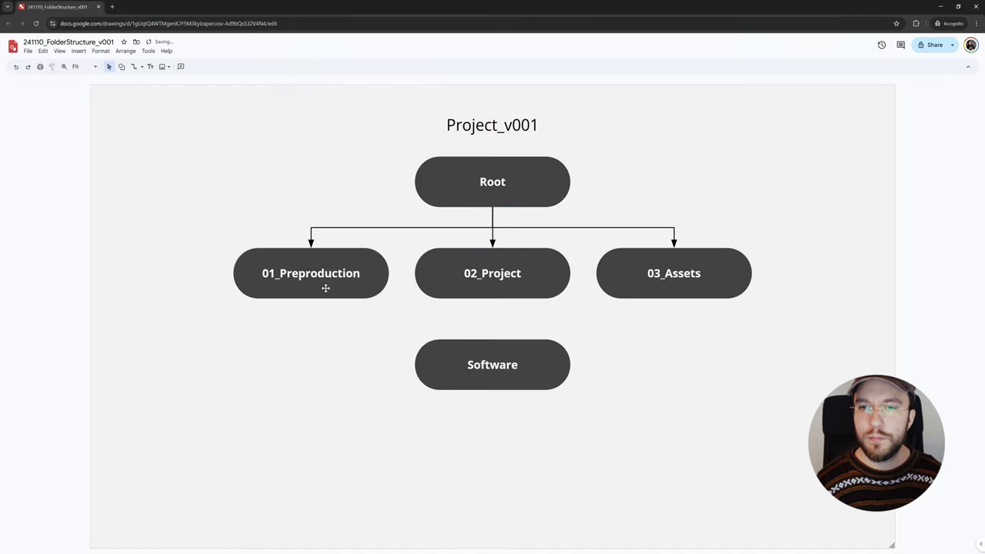
click(310, 287)
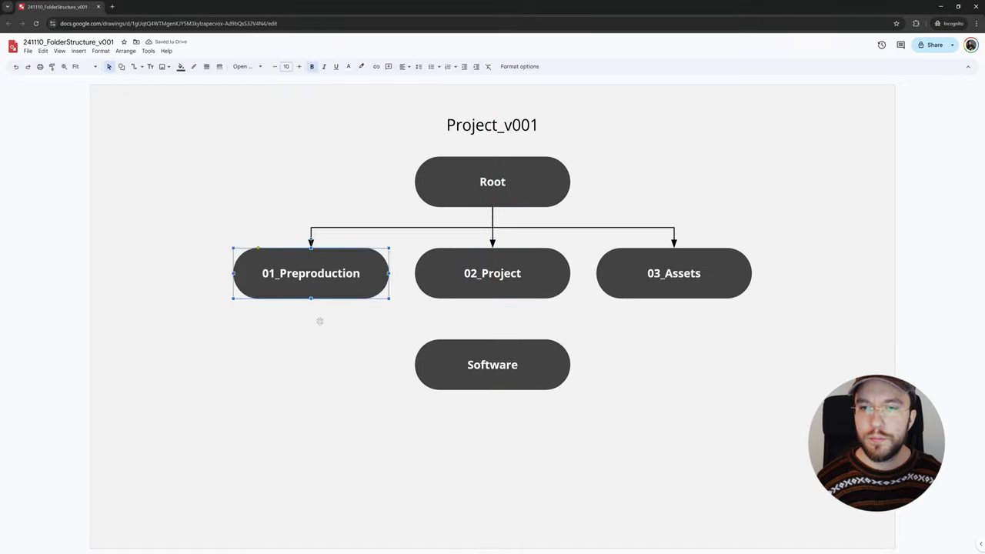
drag(305, 293, 131, 380)
click(253, 406)
click(193, 427)
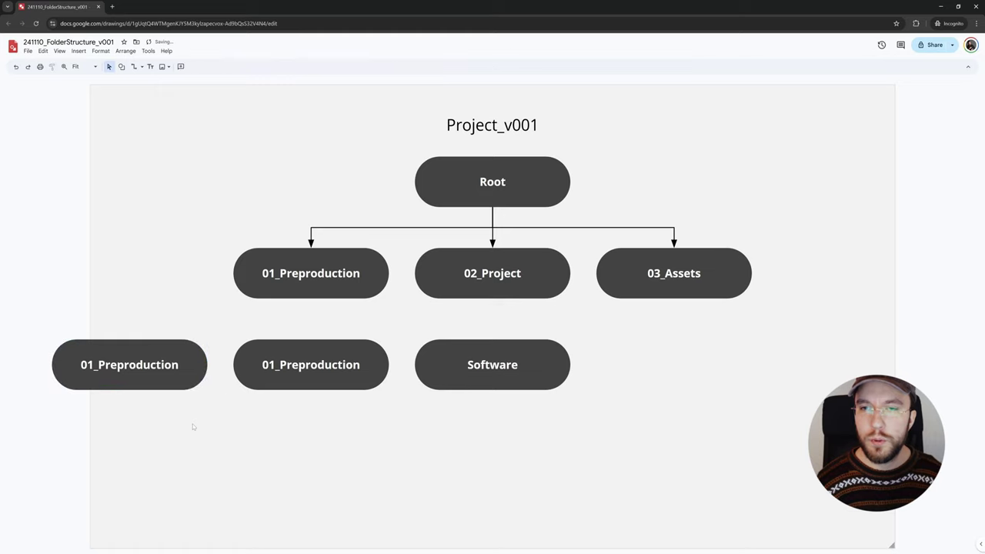
- Rename the lower boxes Documents, Moodboard and Storyboard, with Storyboard at the far left
double_click(311, 365)
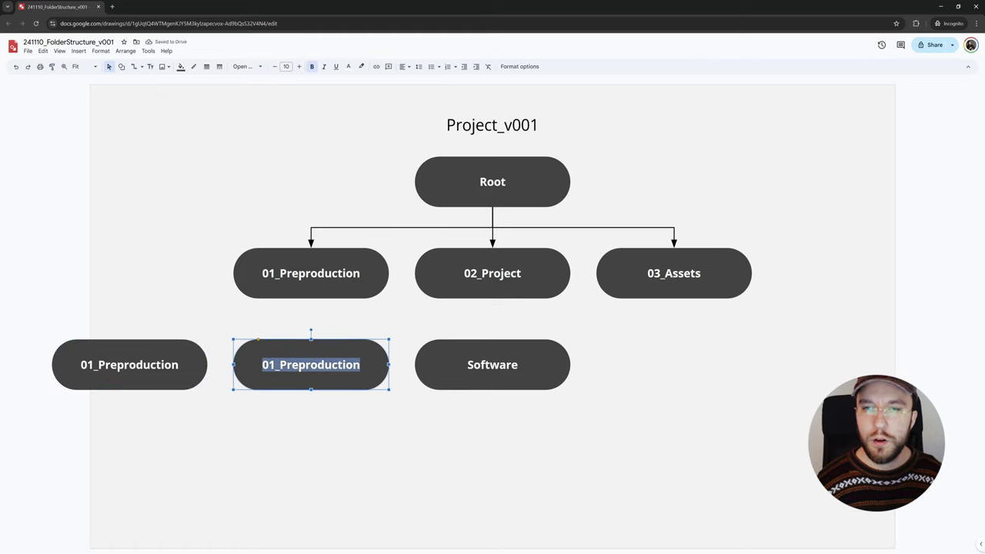
text(Docu)
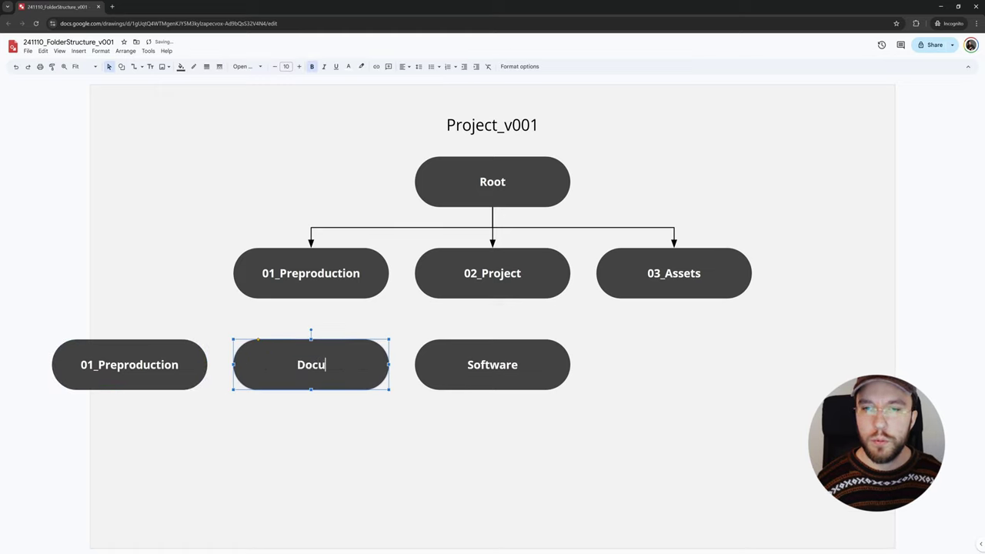
text(ments)
double_click(185, 381)
text(Moodboard)
click(207, 434)
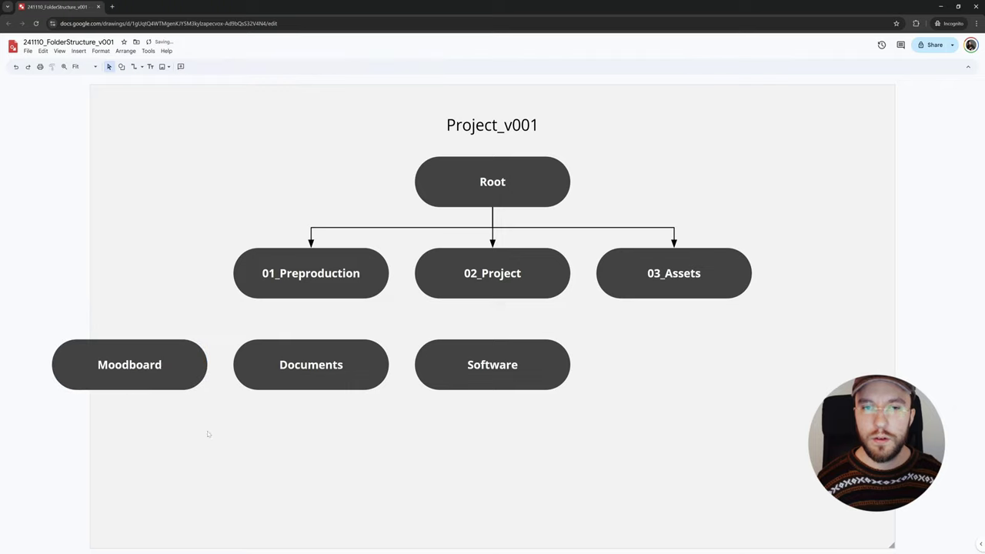
click(152, 387)
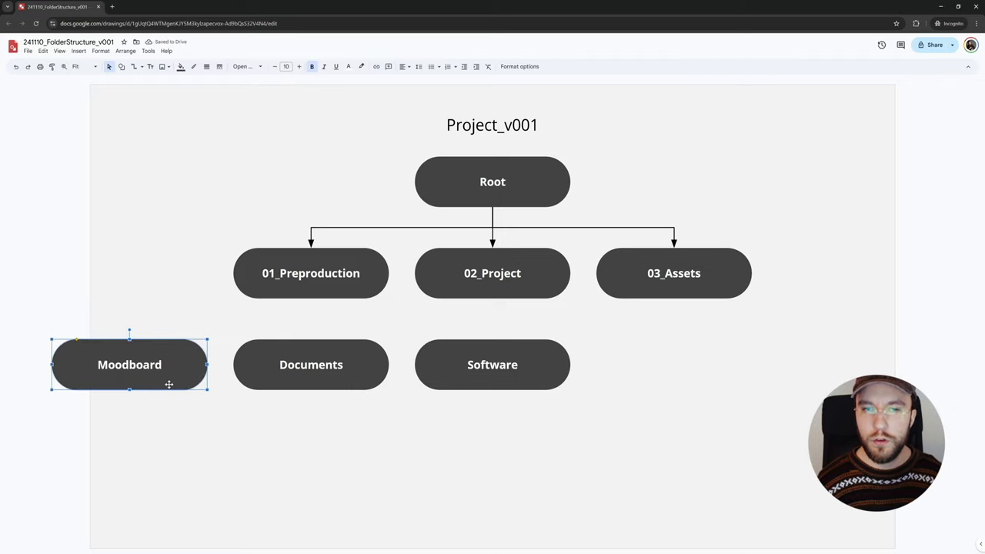
drag(169, 388, 1, 388)
text(Storyb)
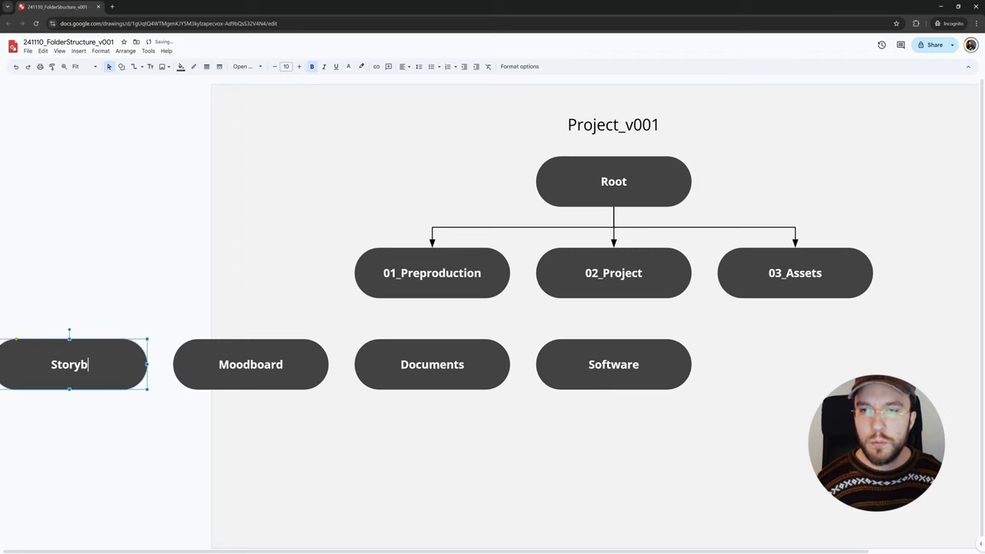
text(oard)
click(330, 446)
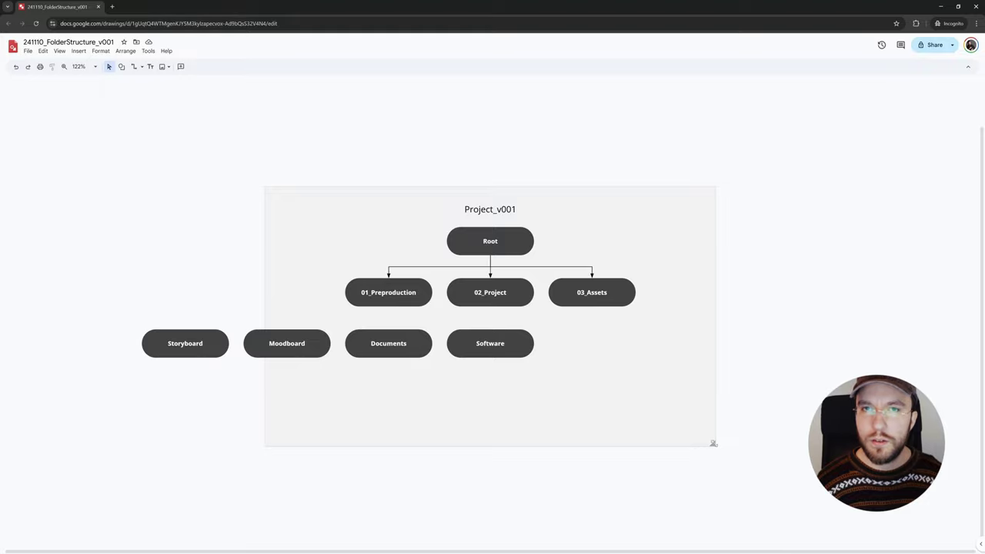
- Enlarge the drawing canvas to the right and downward
drag(713, 443, 891, 486)
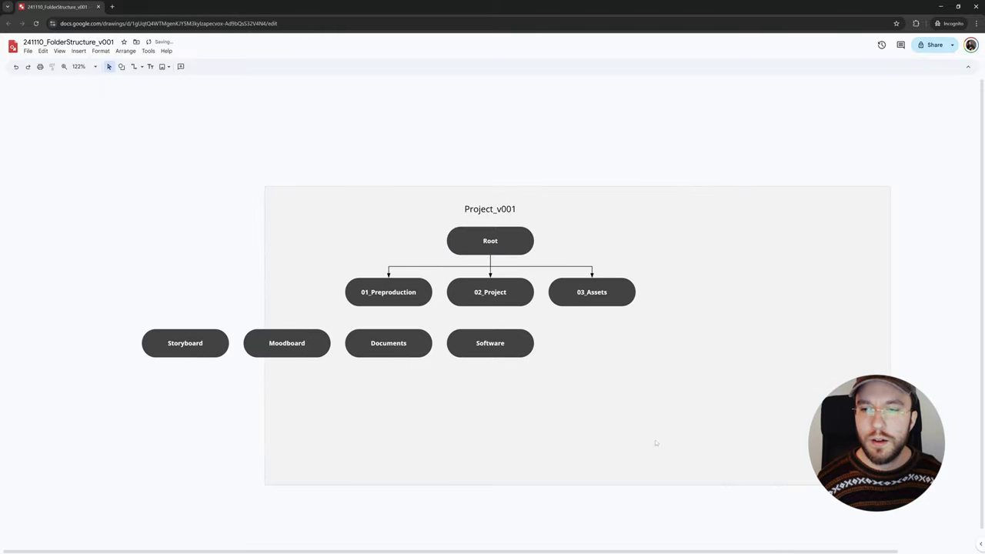
scroll(613, 415, down, 5)
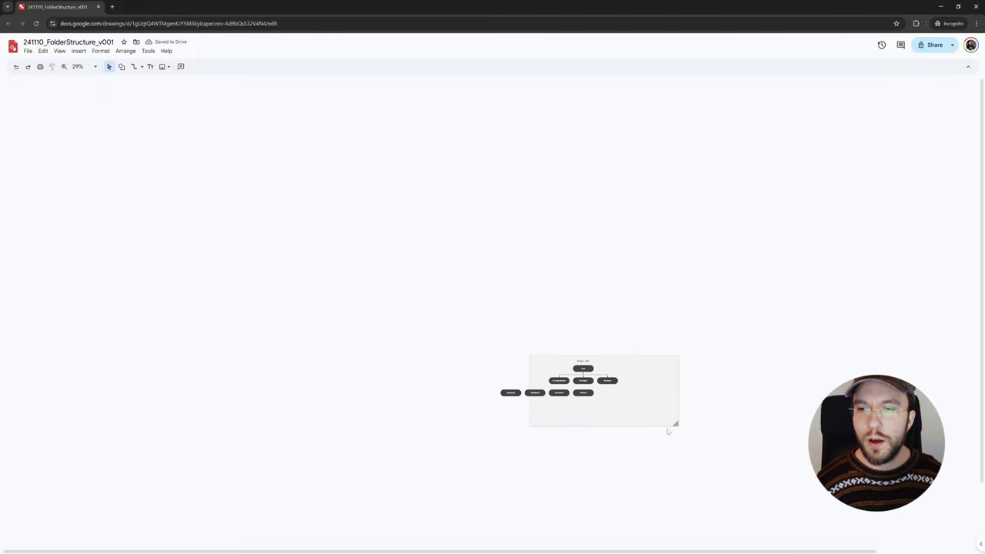
drag(676, 423, 915, 483)
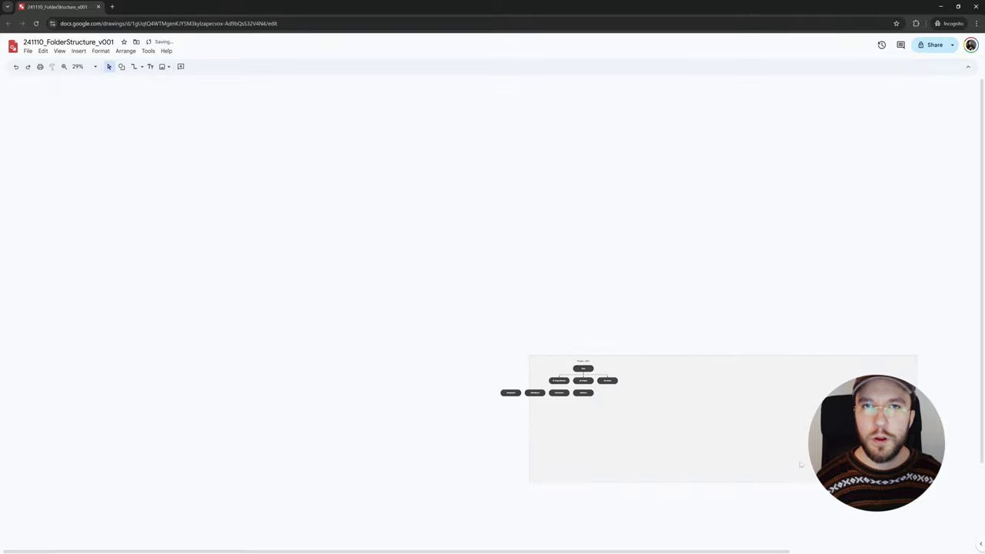
scroll(649, 436, up, 4)
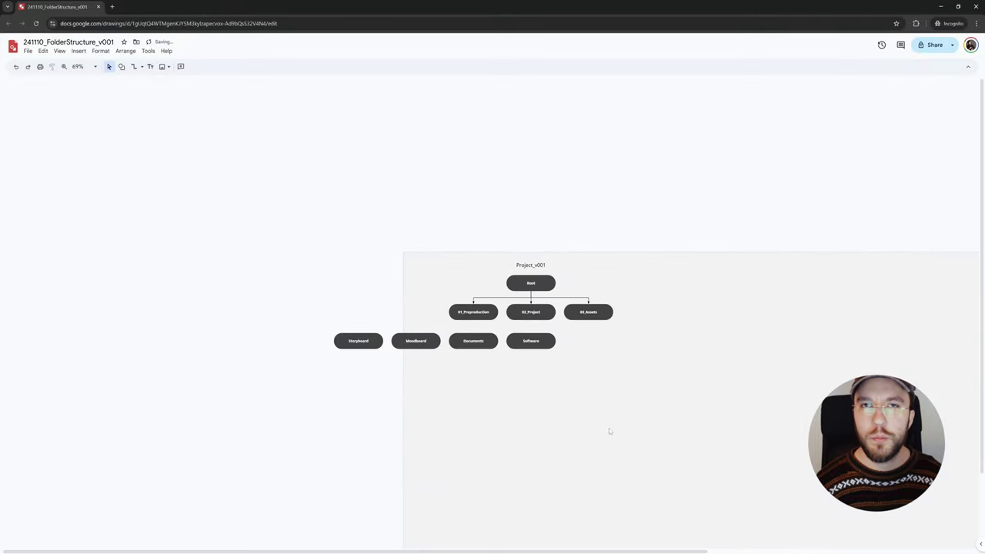
scroll(560, 373, right, 4)
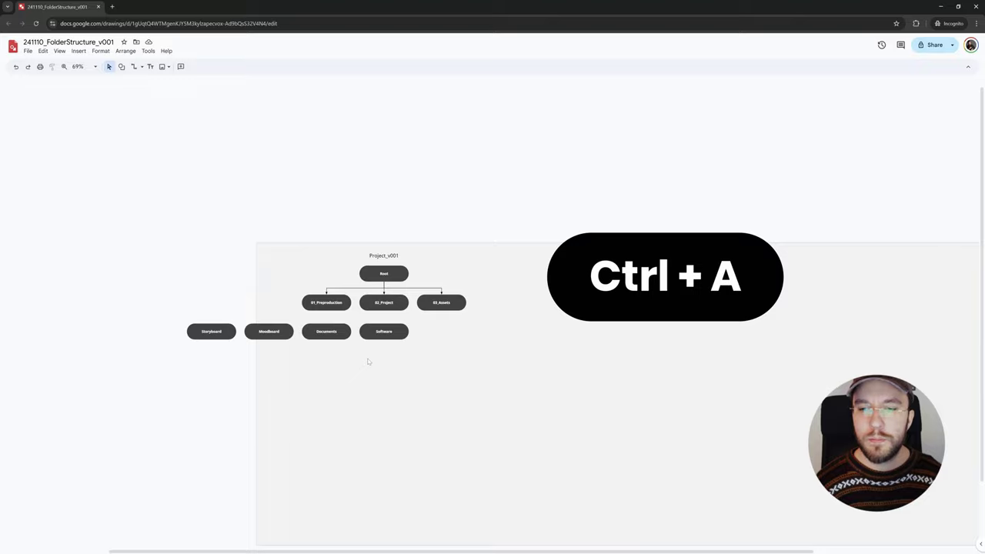
- Centre the entire folder chart horizontally on the page
key(ctrl+a)
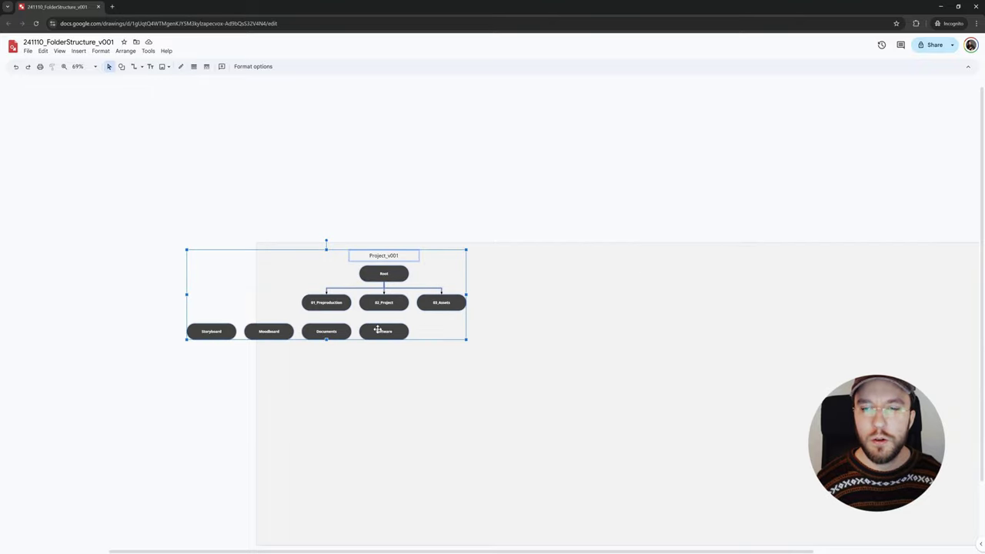
right_click(370, 330)
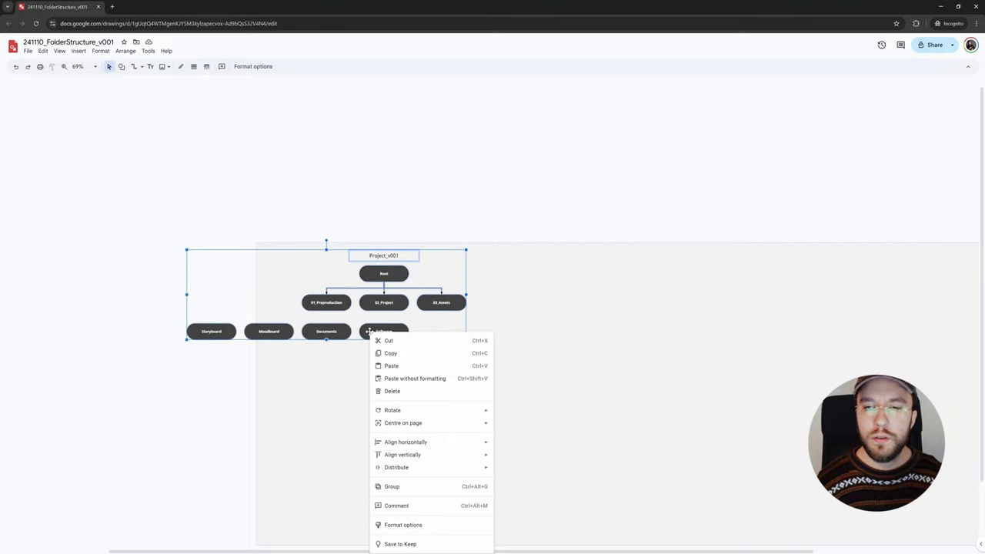
mouse_move(419, 423)
click(517, 424)
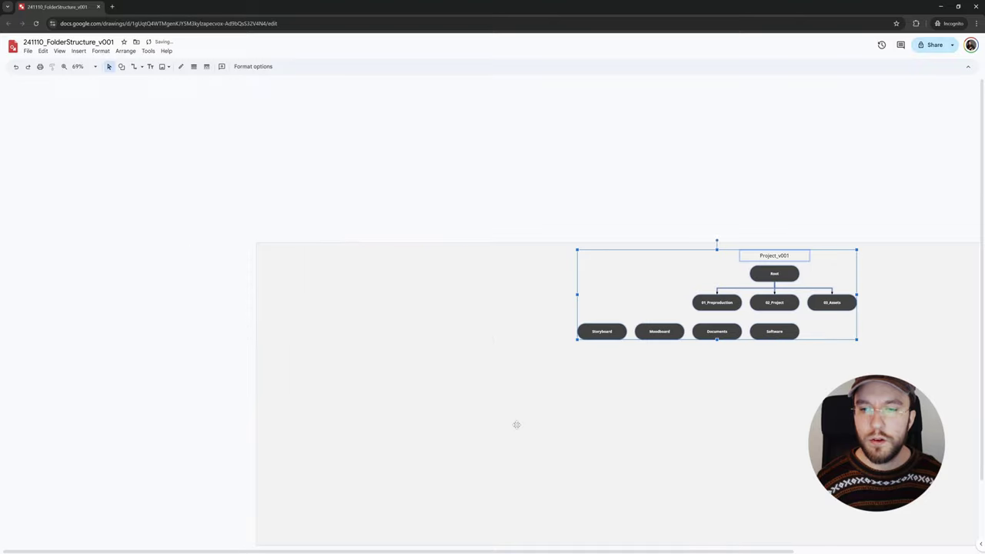
right_click(651, 404)
click(609, 406)
scroll(539, 377, right, 5)
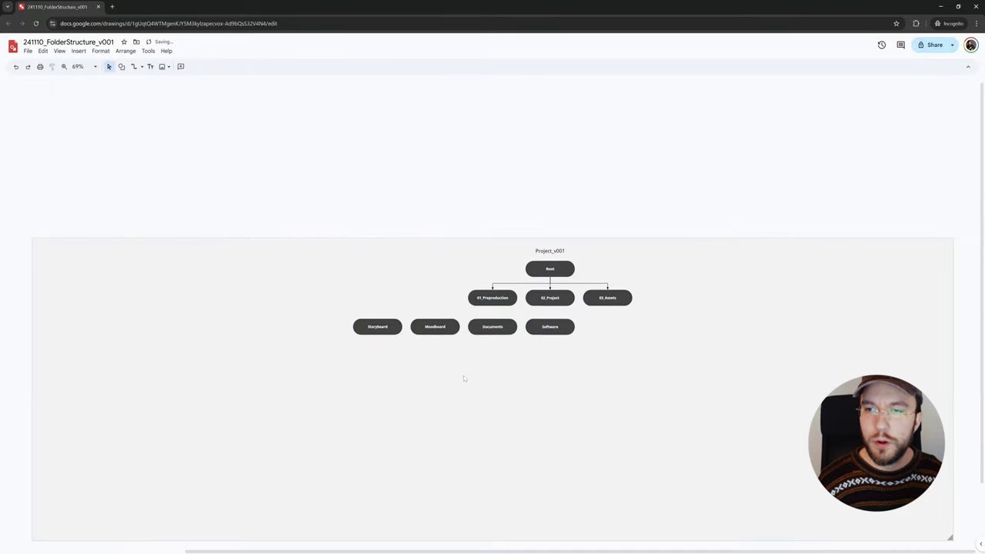
- Connect 01_Preproduction to Documents, Moodboard and Storyboard with elbow arrows
ctrl+scroll(530, 326, up, 4)
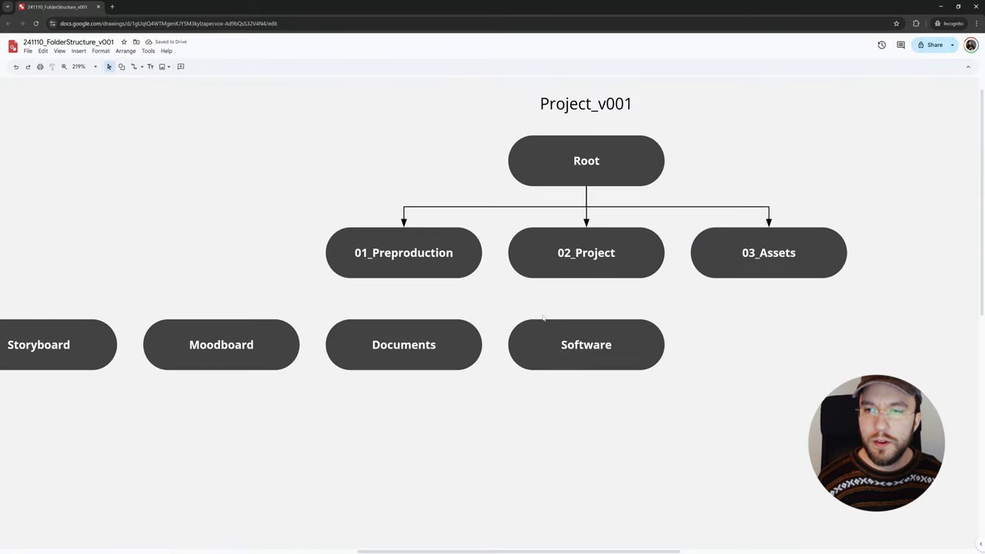
scroll(506, 351, up, 2)
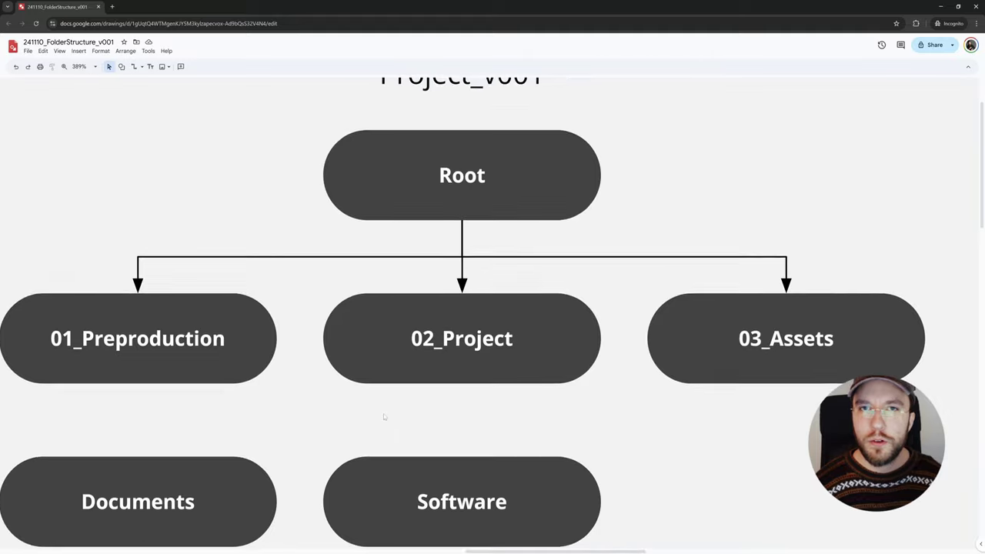
ctrl+scroll(384, 413, down, 3)
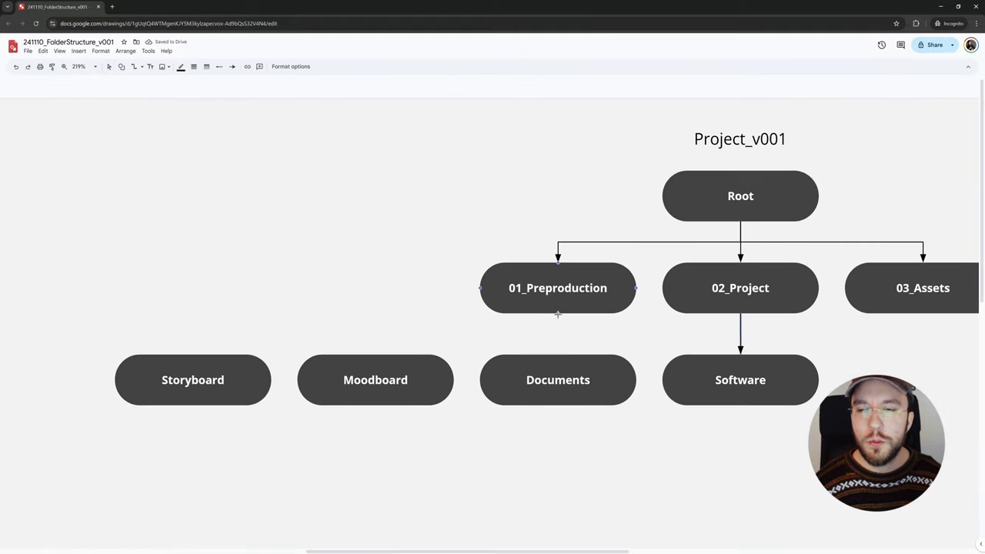
drag(557, 314, 558, 354)
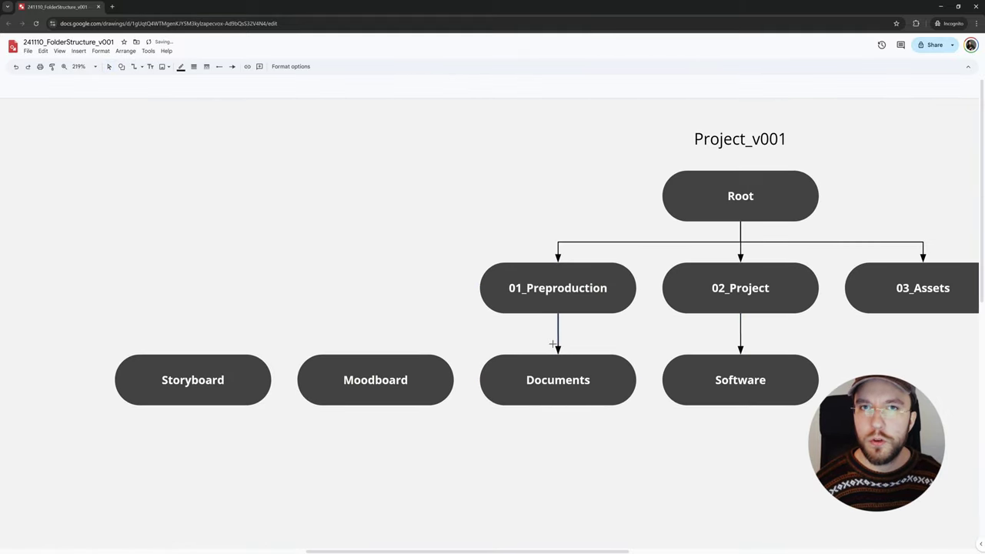
drag(558, 314, 375, 354)
mouse_move(552, 314)
mouse_down()
mouse_move(230, 341)
mouse_move(193, 353)
mouse_up()
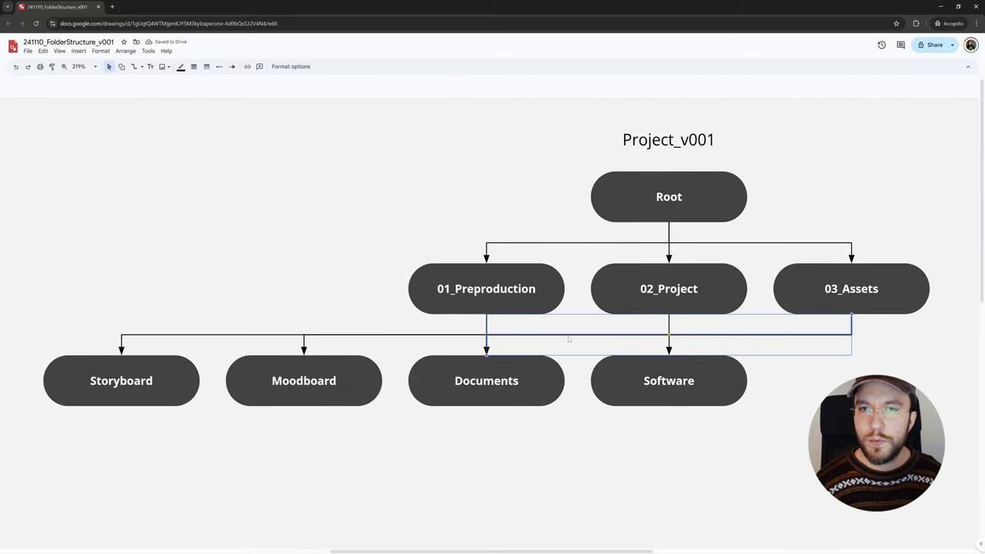
- Make the connector to 03_Assets dashed with an arrowhead at the 03_Assets end
click(207, 67)
click(226, 105)
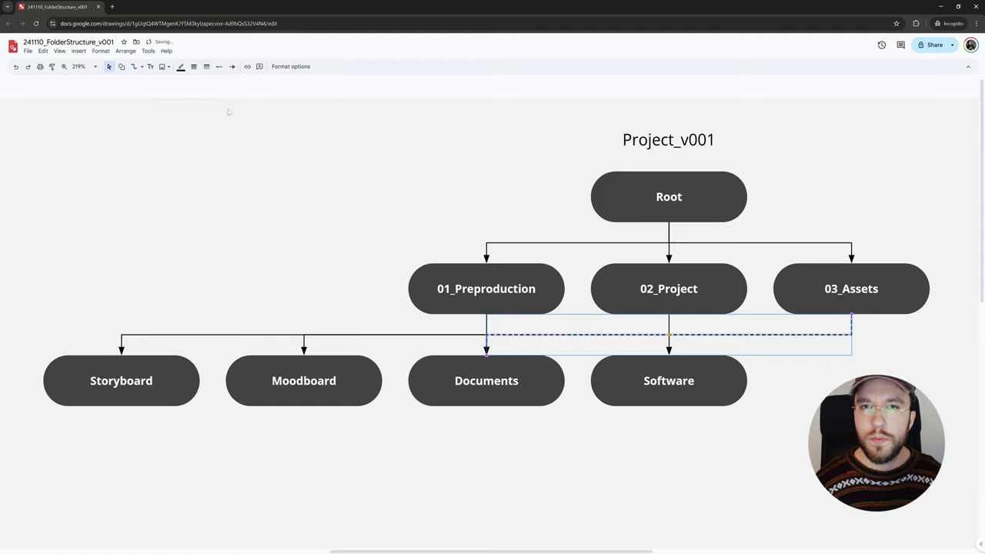
click(304, 224)
click(764, 335)
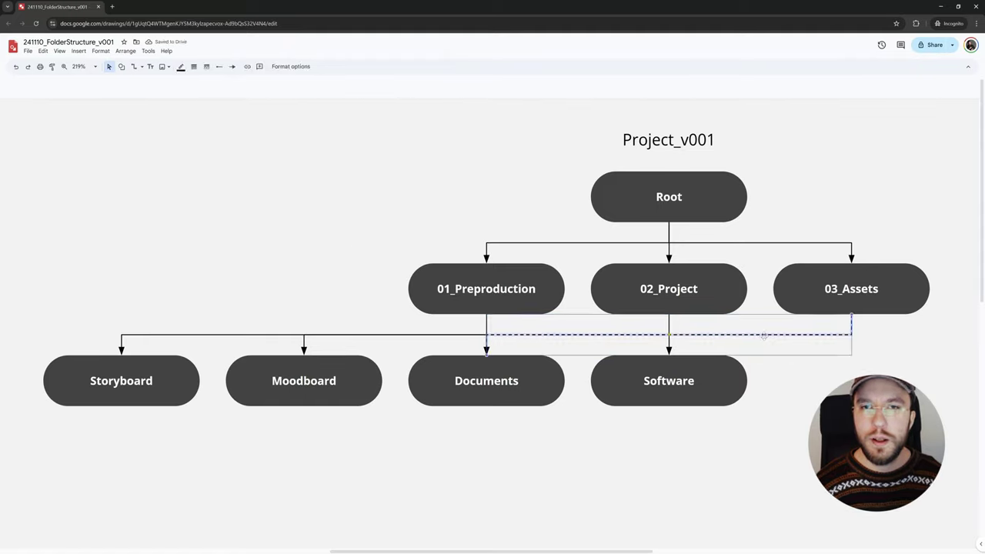
click(233, 66)
click(246, 94)
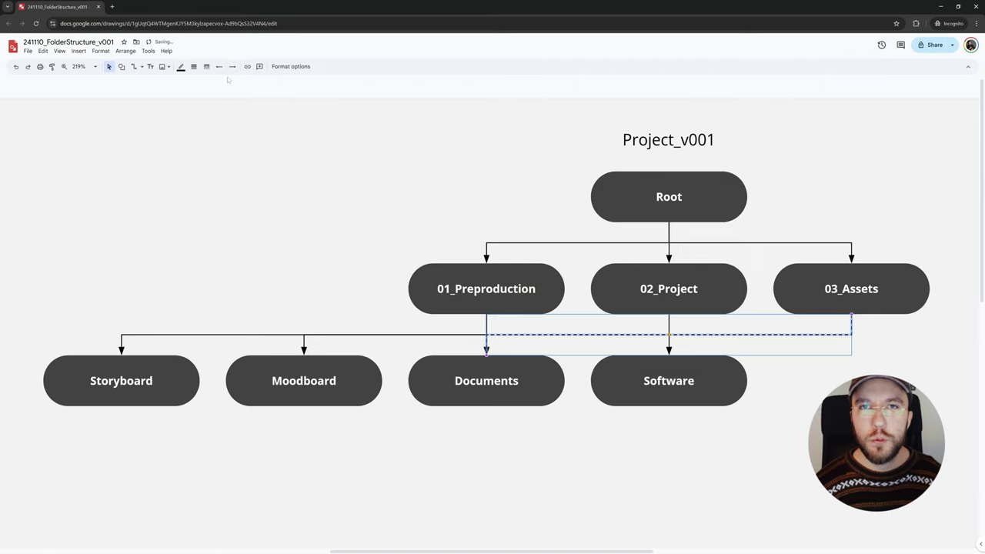
click(220, 66)
click(233, 96)
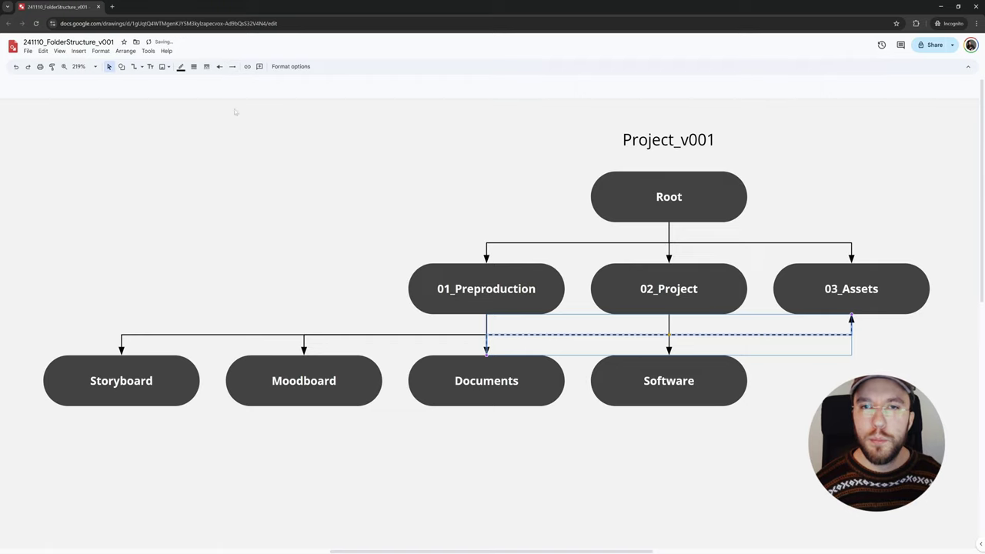
click(247, 214)
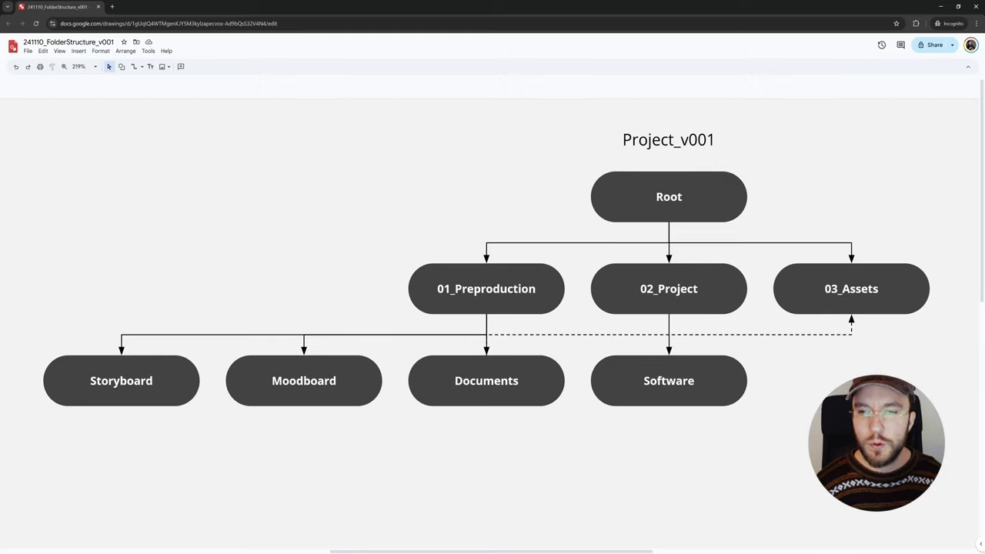
- Raise the Storyboard connector's horizontal line to align with Moodboard's line
click(362, 335)
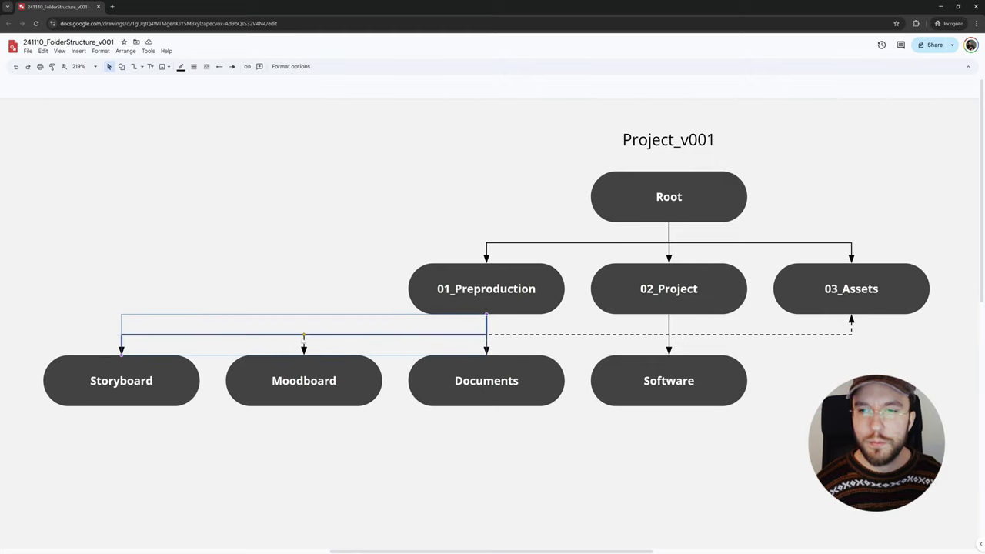
drag(304, 334, 250, 324)
click(246, 276)
click(268, 282)
drag(325, 326, 326, 336)
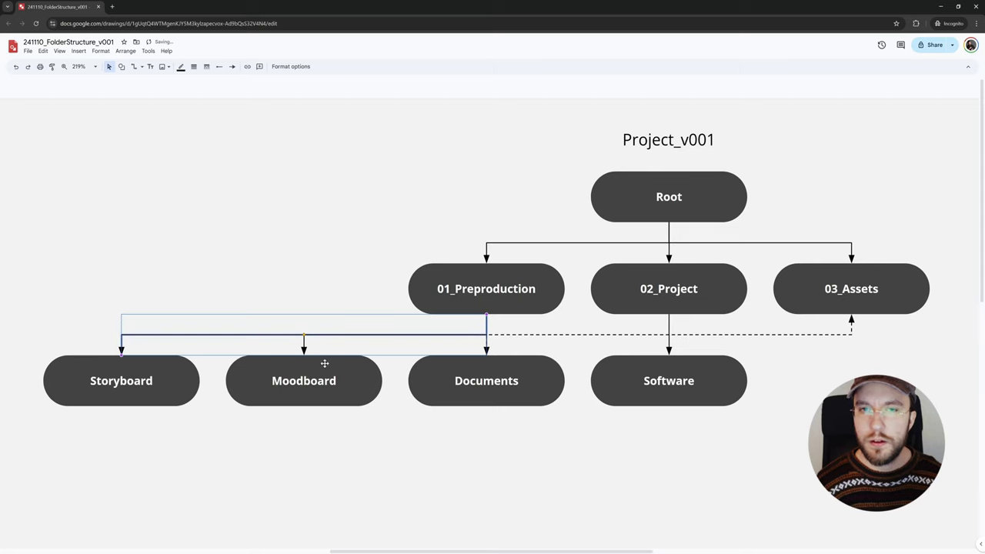
click(260, 292)
scroll(37, 184, down, 5)
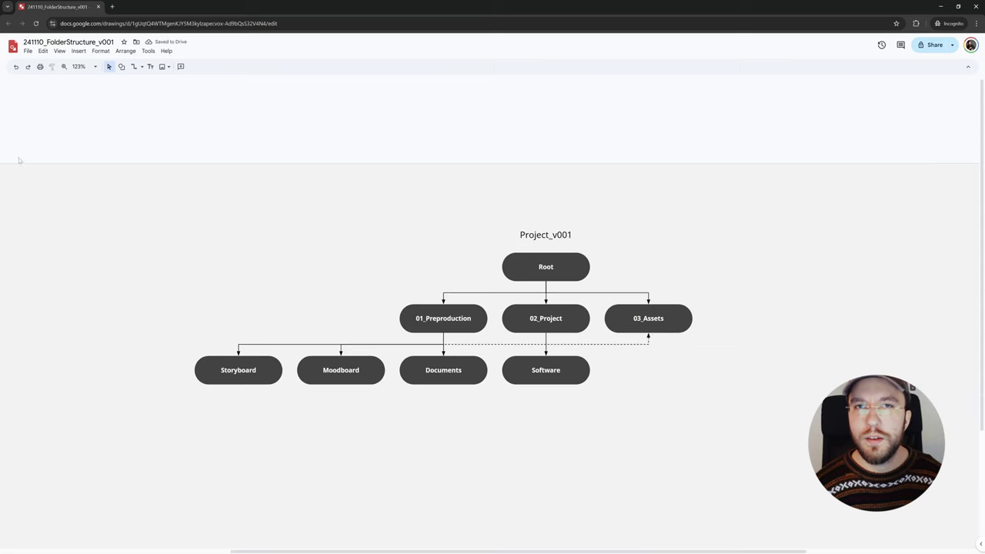
- Insert the orange logo image from Google Drive
click(79, 51)
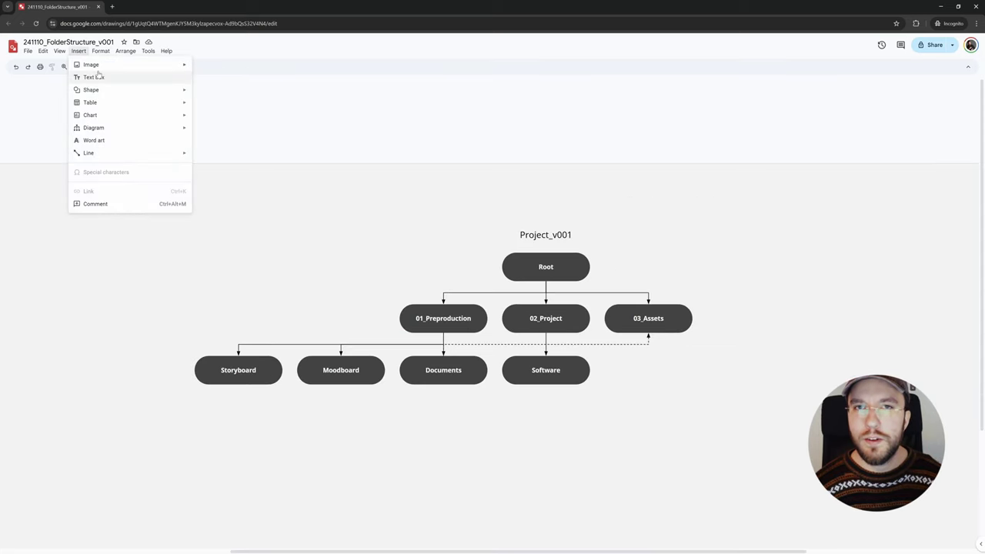
mouse_move(92, 64)
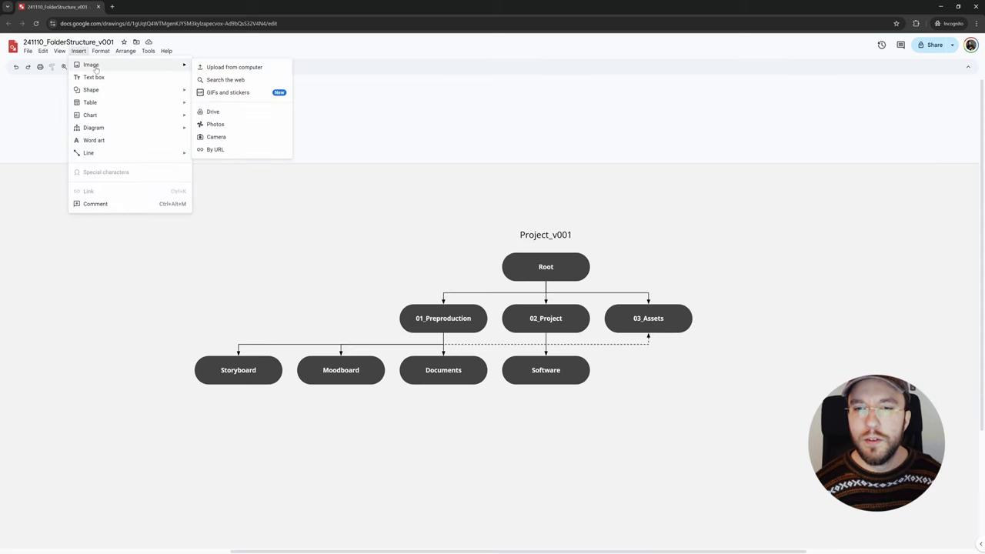
click(213, 111)
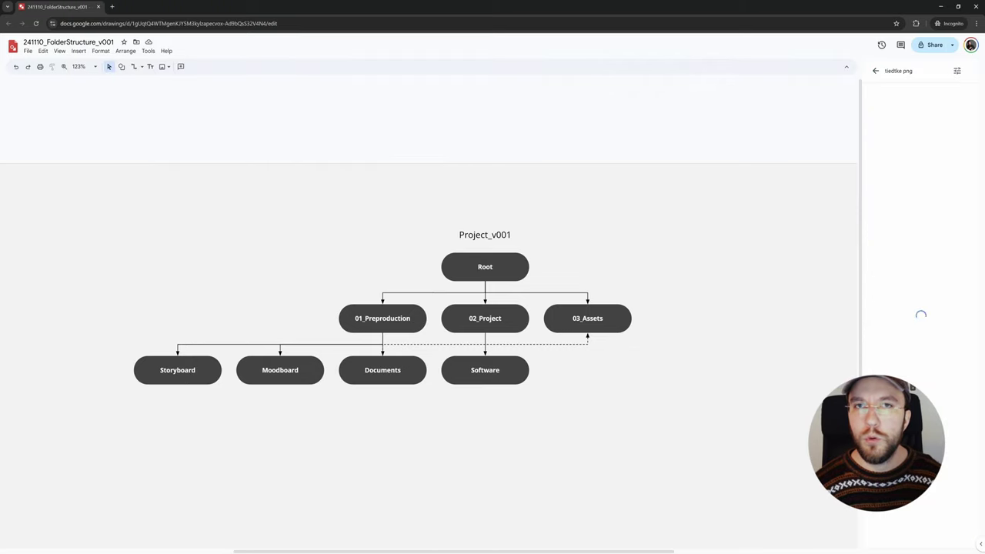
click(946, 262)
click(954, 536)
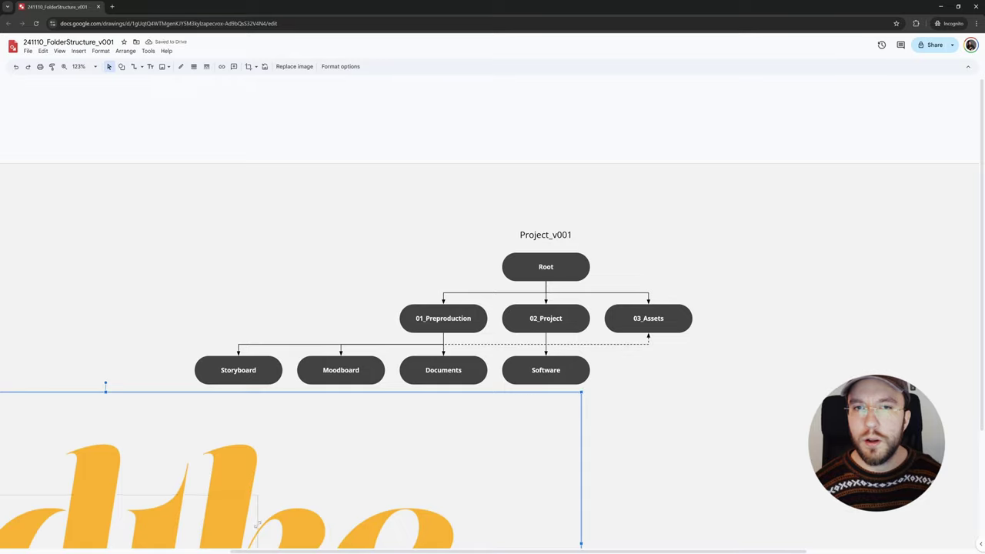
- Shrink the logo and centre it above the Project_v001 title
drag(582, 393, 180, 304)
drag(115, 362, 285, 235)
drag(229, 254, 544, 202)
drag(360, 269, 429, 230)
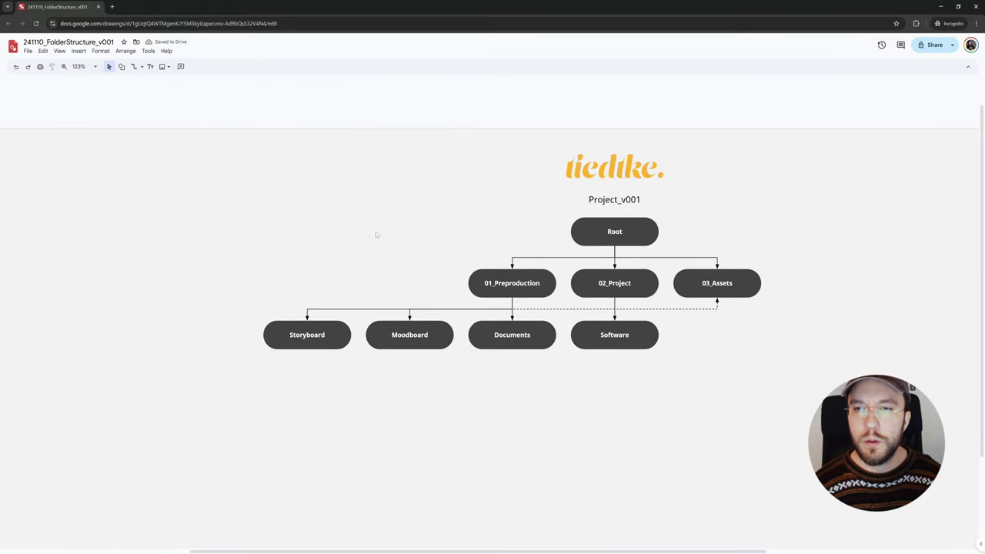
scroll(593, 229, up, 3)
scroll(594, 229, down, 2)
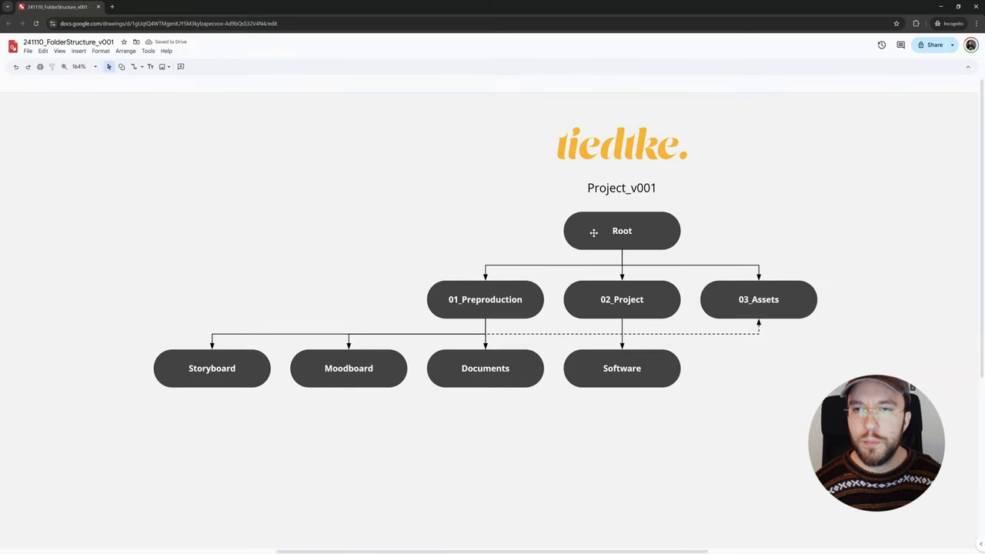
- Fit the page in view and draw a rectangle around the whole flowchart
scroll(473, 335, right, 3)
click(86, 66)
click(85, 100)
click(121, 67)
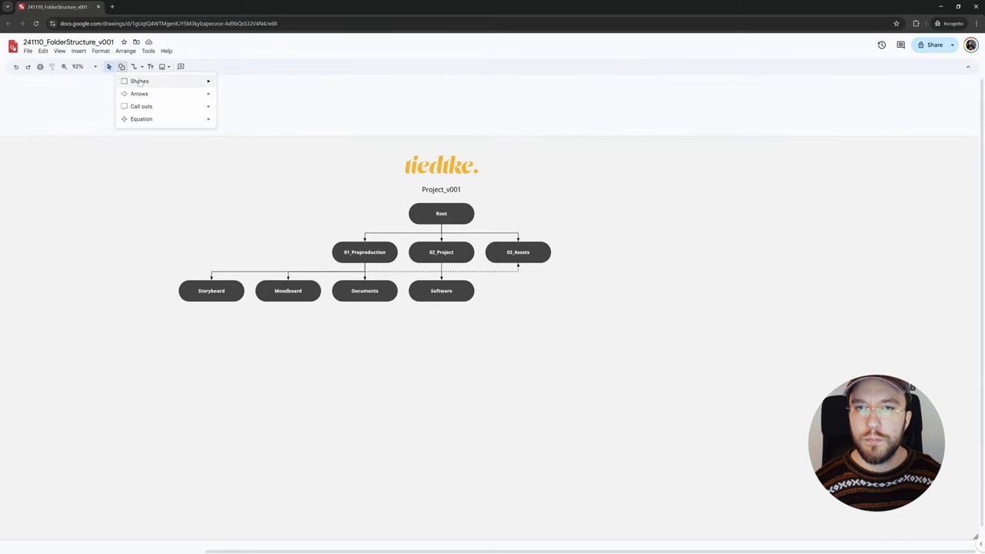
mouse_move(146, 81)
click(221, 83)
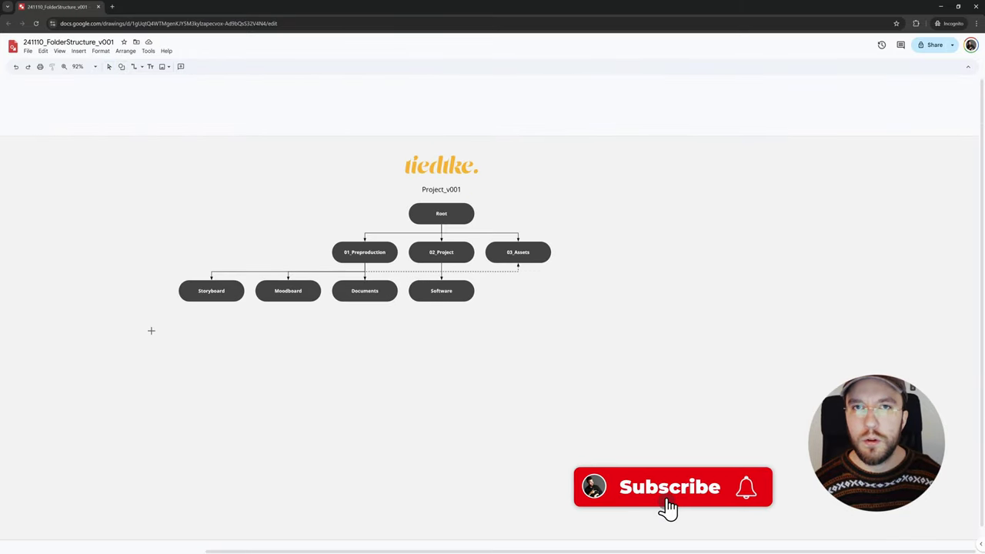
drag(150, 331, 571, 171)
- Send the rectangle to the back, group it with the flowchart, and move the group below the logo
right_click(365, 235)
click(523, 400)
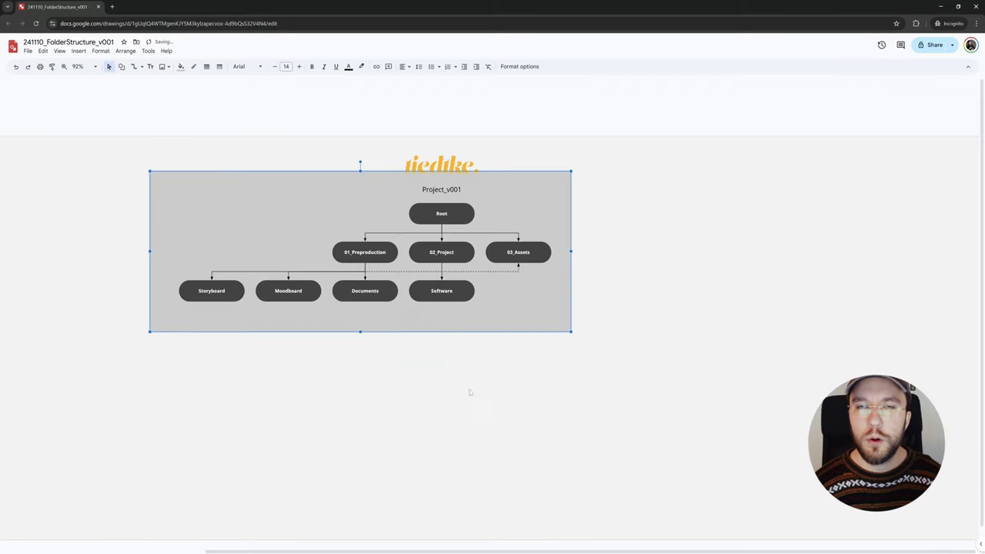
key(ctrl+a)
key(ctrl+alt+g)
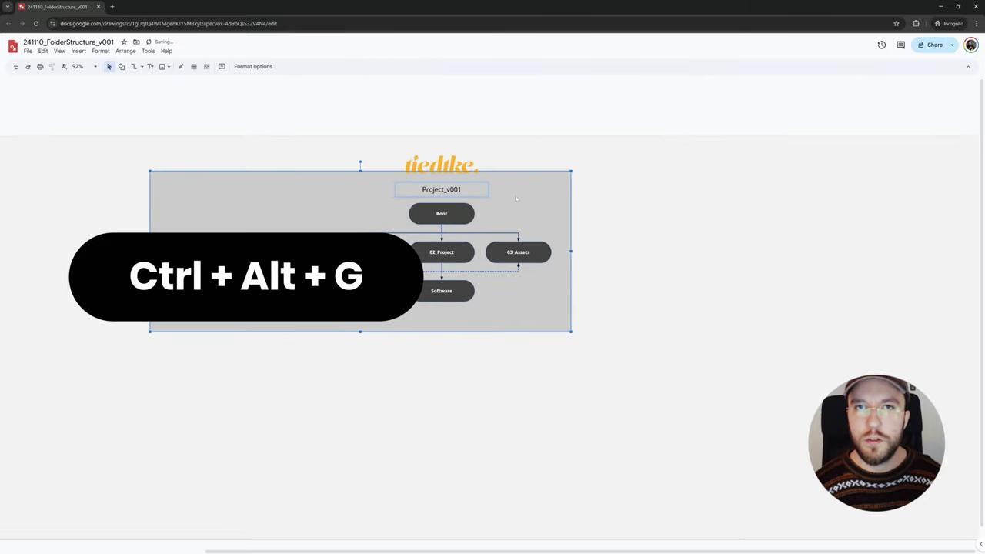
right_click(454, 250)
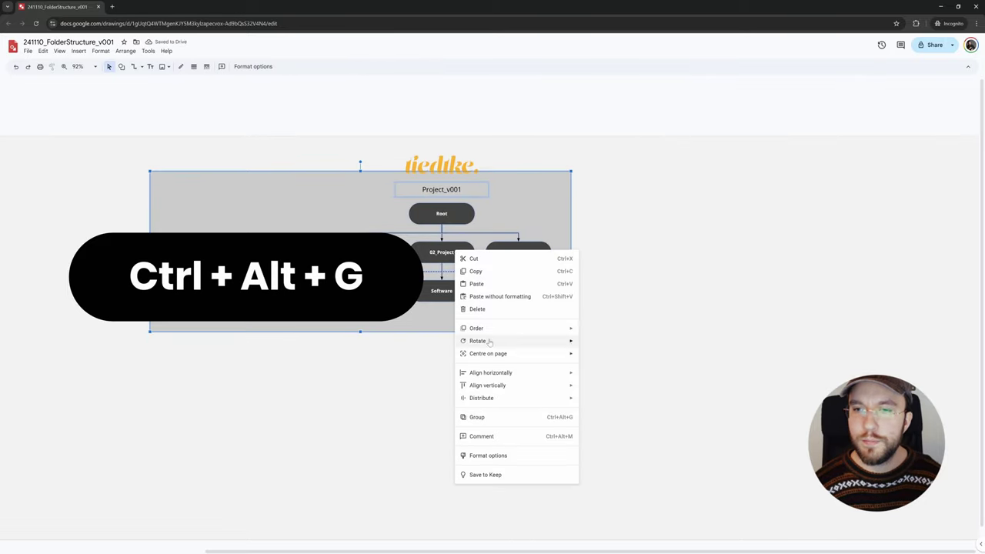
click(493, 417)
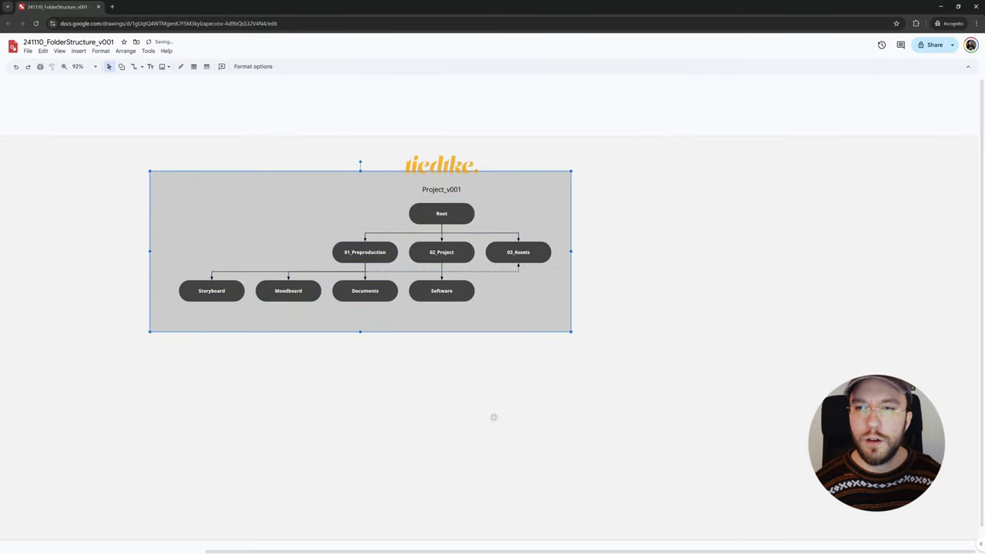
drag(421, 316, 416, 379)
click(681, 367)
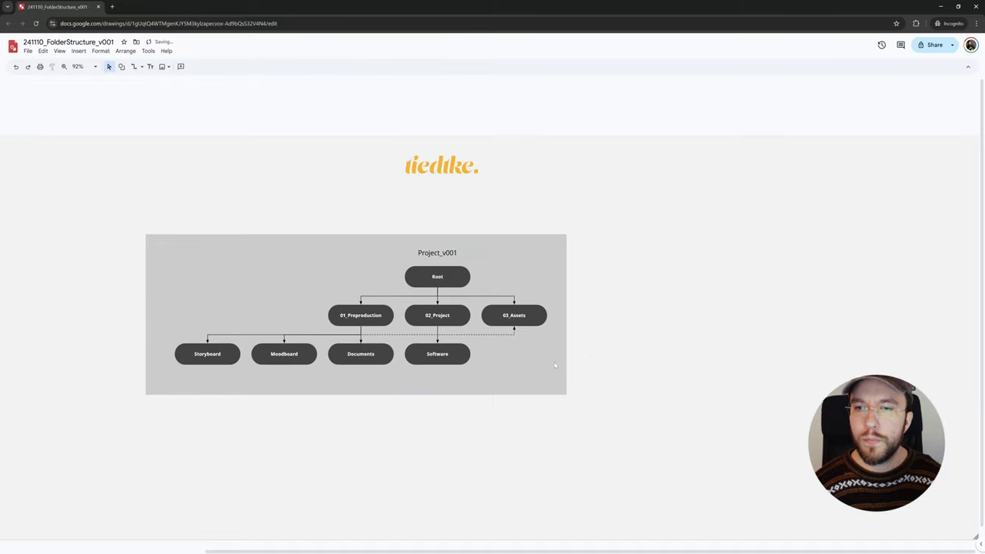
- Draw a curved connector from 01_Preproduction and reroute it to Documents
click(477, 356)
click(593, 351)
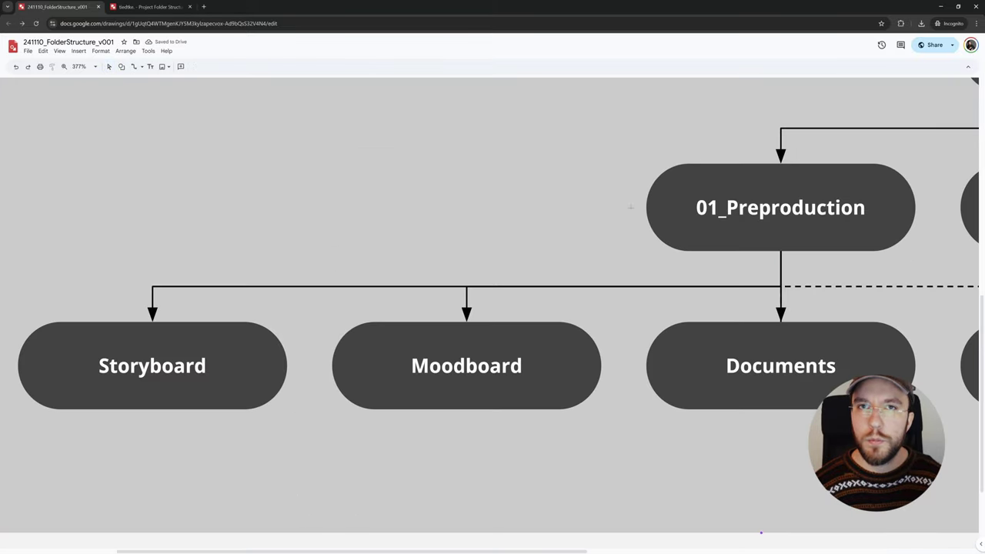
drag(525, 272, 466, 316)
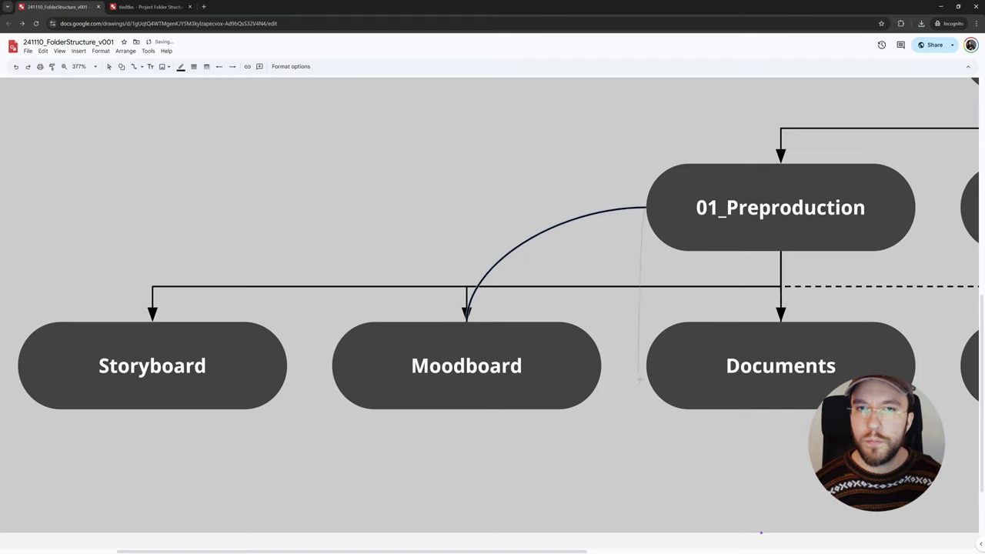
drag(640, 379, 627, 331)
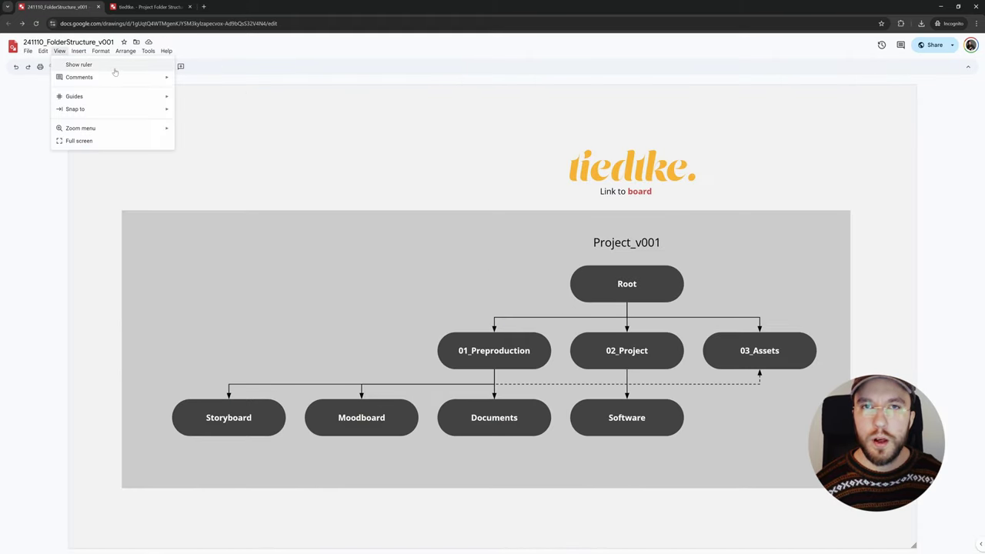
- Show rulers along the page edges and toggle snapping to guides
click(115, 68)
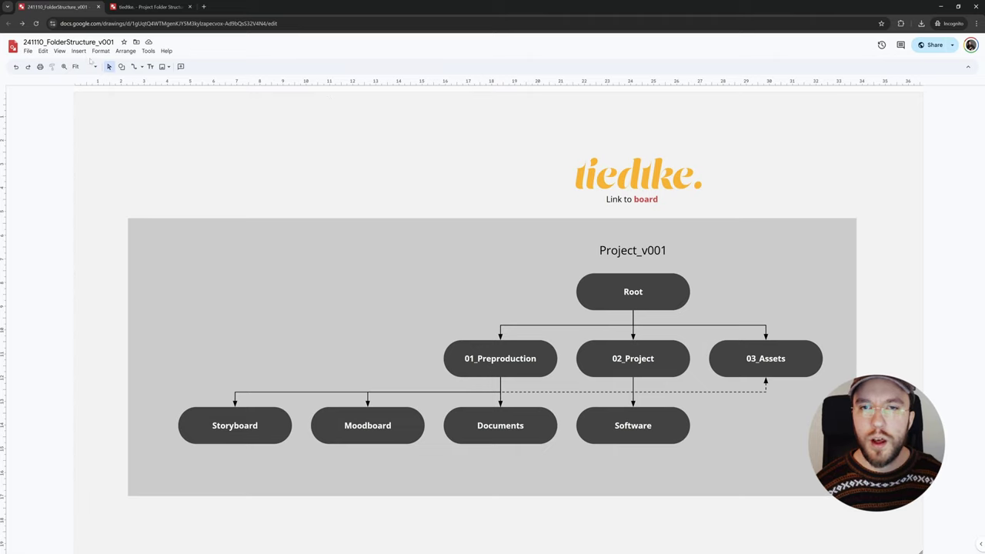
click(80, 52)
click(60, 52)
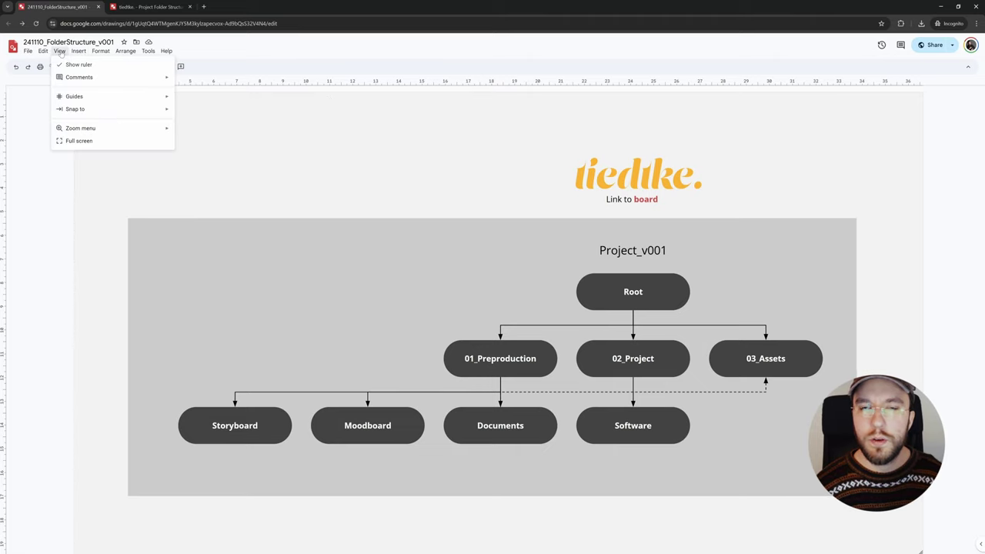
mouse_move(100, 110)
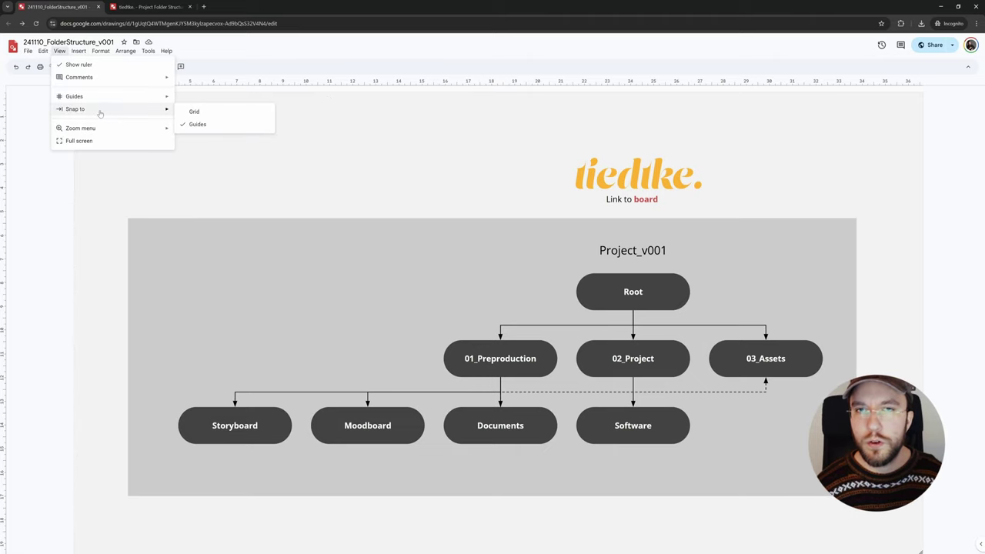
click(204, 126)
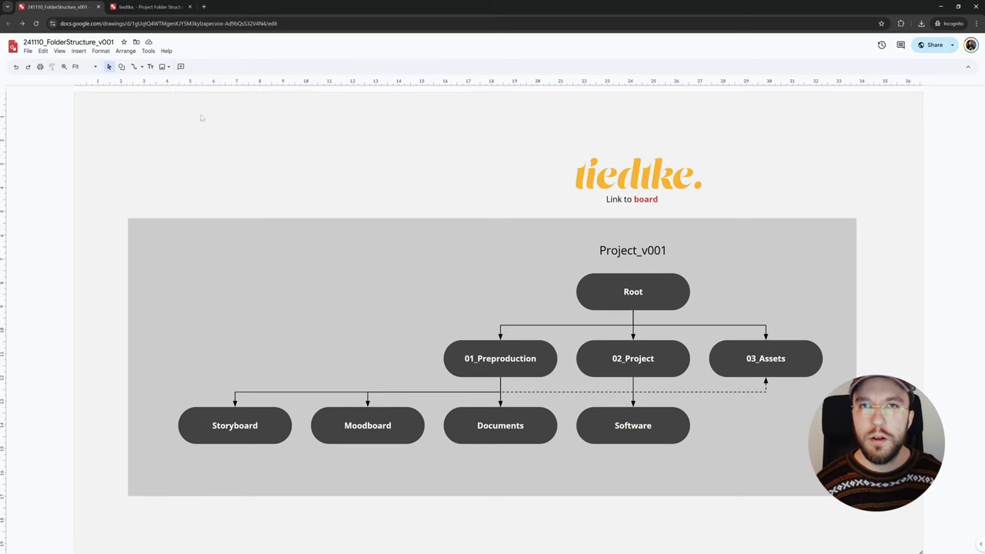
- Shift the grey flowchart group slightly left on the page
scroll(474, 331, down, 1)
click(605, 293)
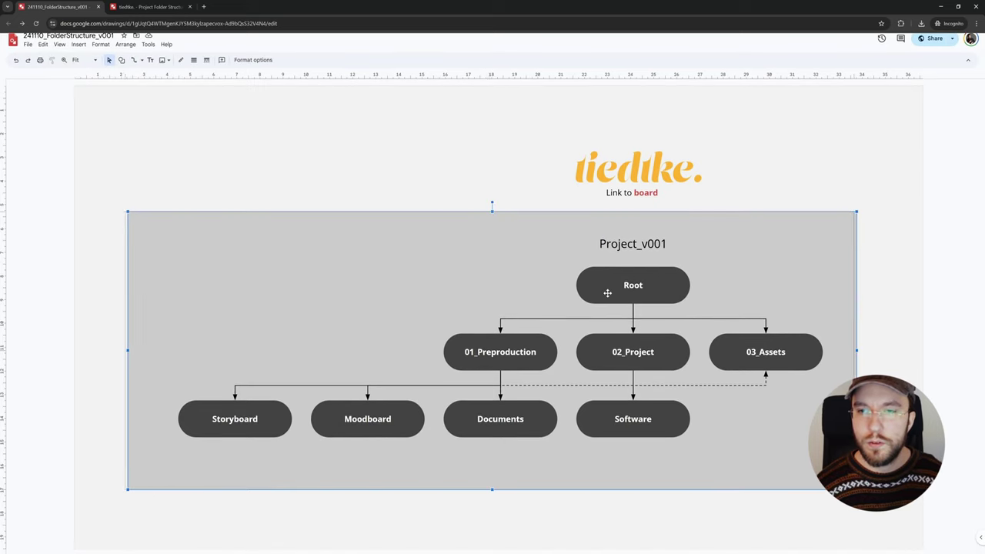
mouse_move(602, 293)
mouse_down()
mouse_move(584, 290)
mouse_move(611, 290)
mouse_move(584, 294)
mouse_up()
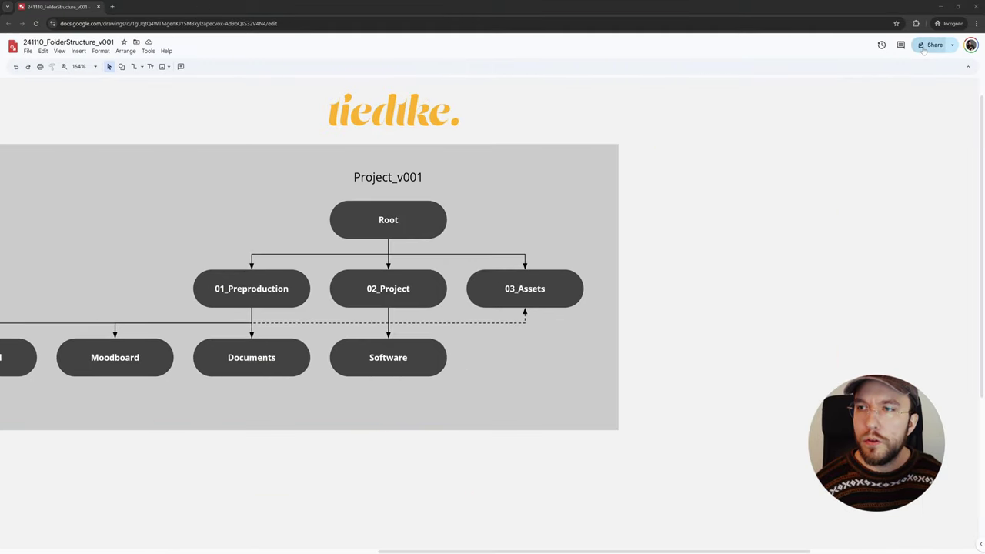
- Share the drawing so anyone with the link is an Editor, and copy the link
click(925, 47)
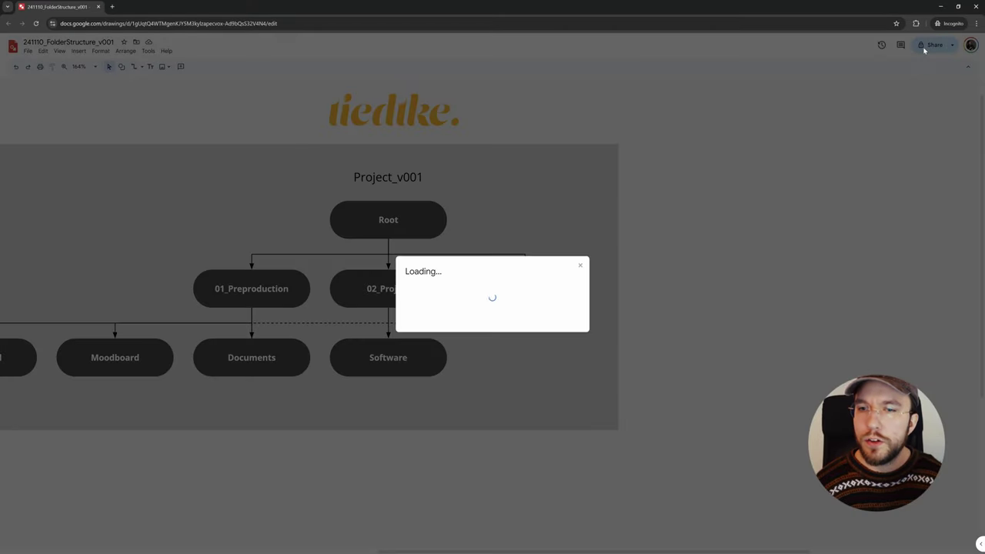
click(434, 327)
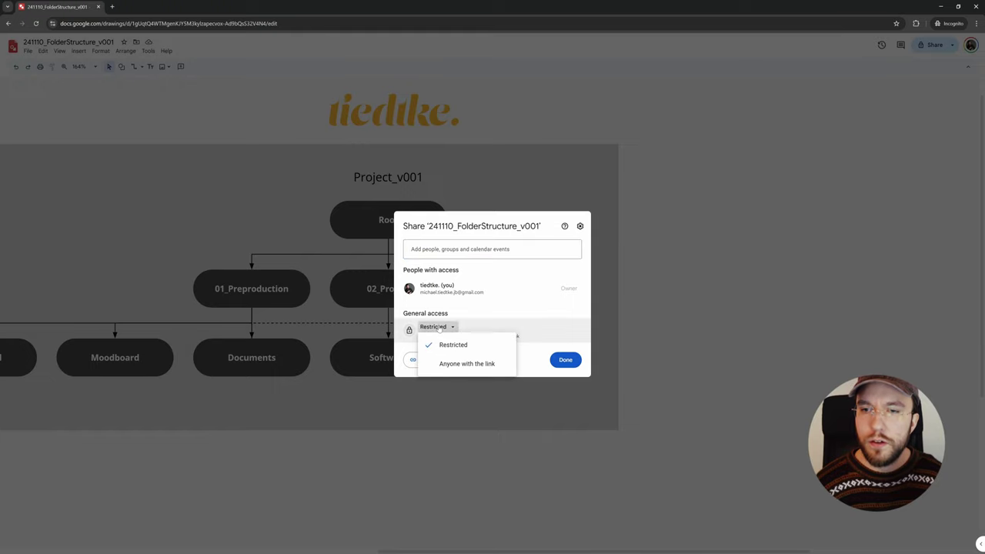
click(464, 367)
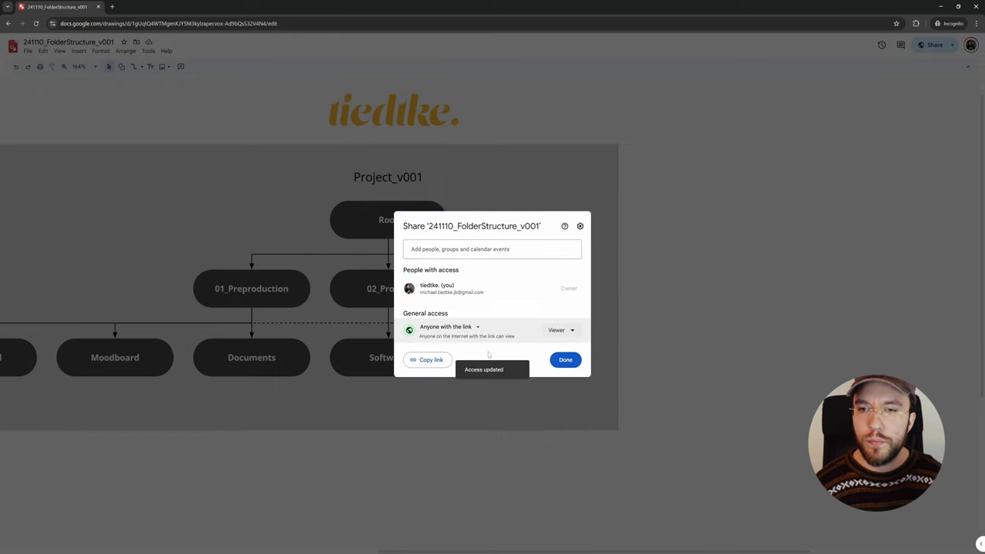
click(558, 331)
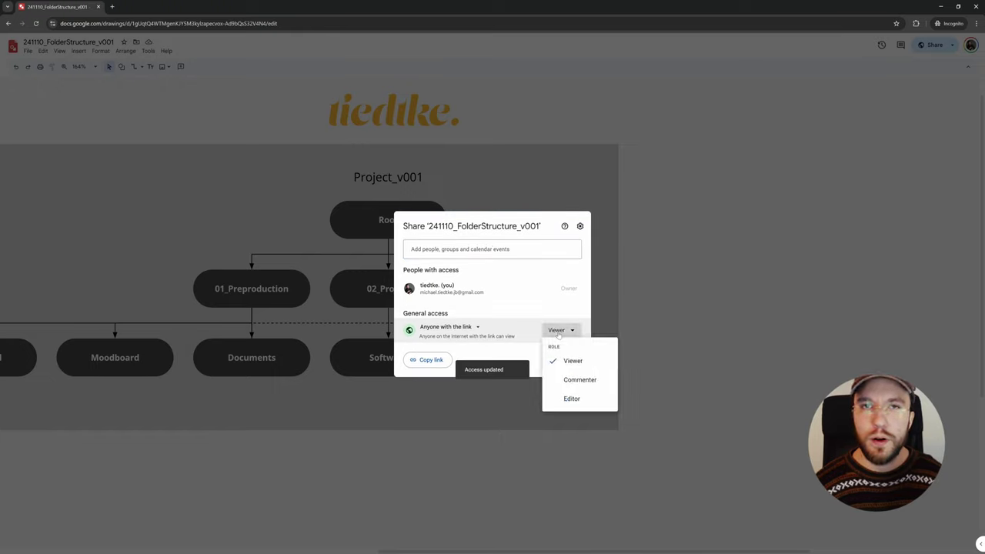
click(572, 399)
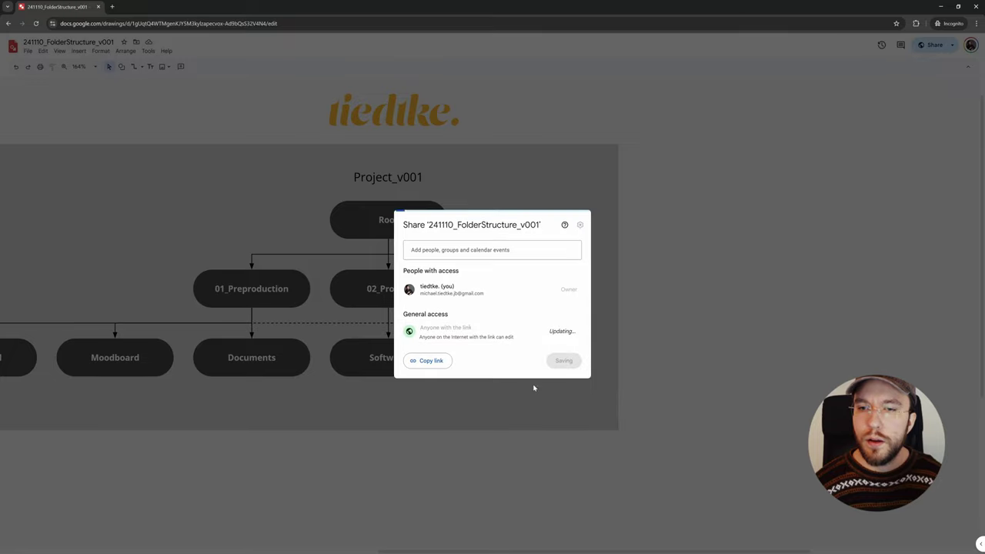
click(444, 362)
- Close the sharing dialog and comment 'Does this feel right?' on the Documents box
click(565, 359)
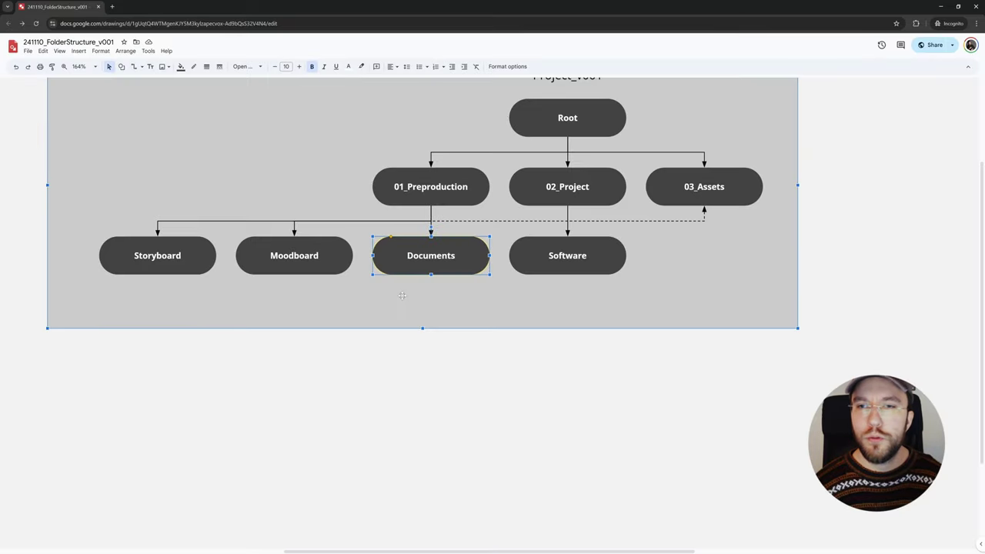
click(402, 295)
click(451, 262)
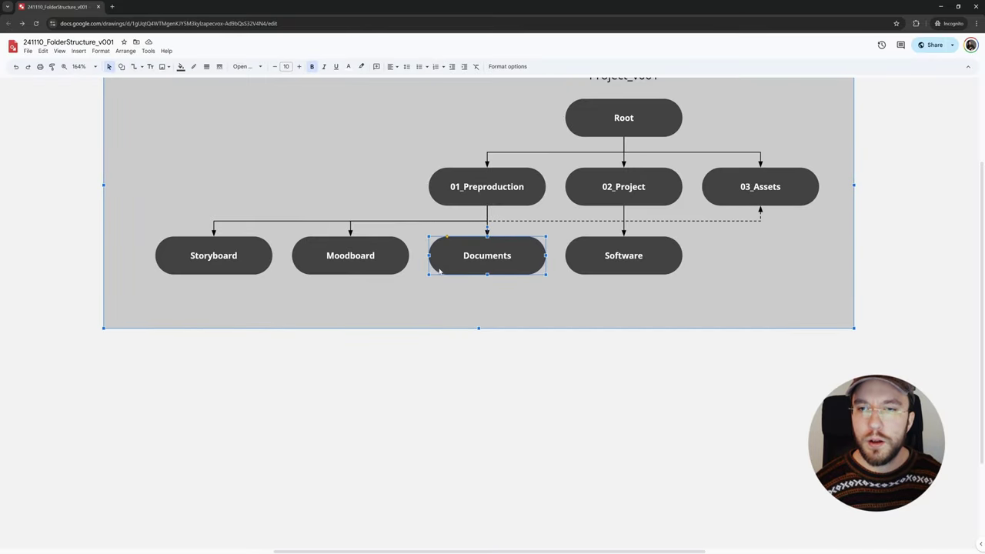
right_click(439, 268)
click(466, 441)
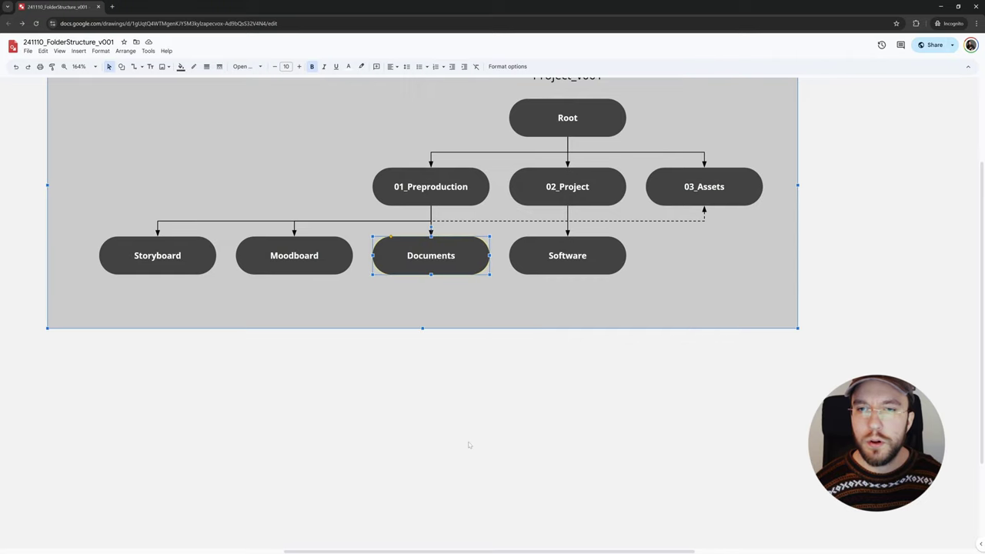
text(Does this feel right?)
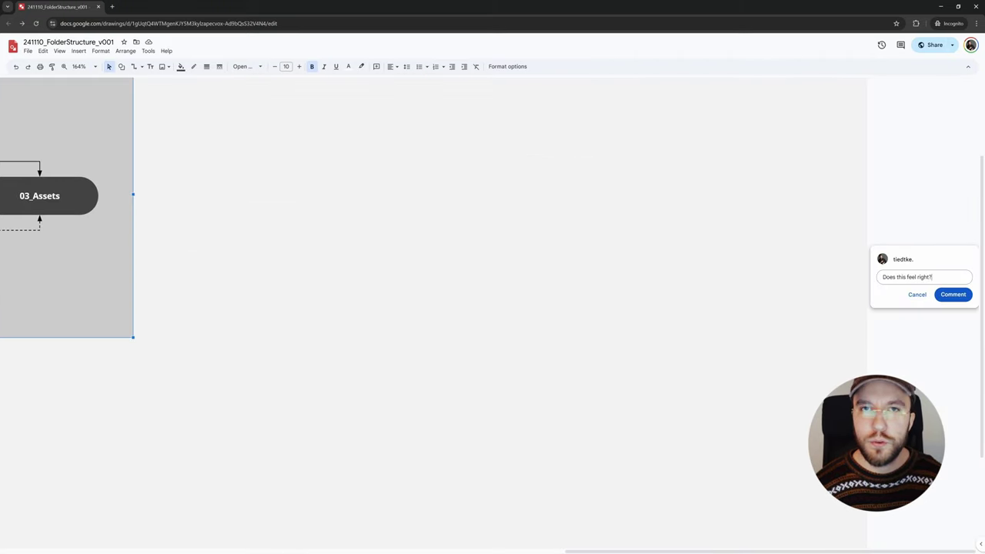
- Reply 'No, it should be budgets here.' to the comment
click(953, 294)
click(908, 266)
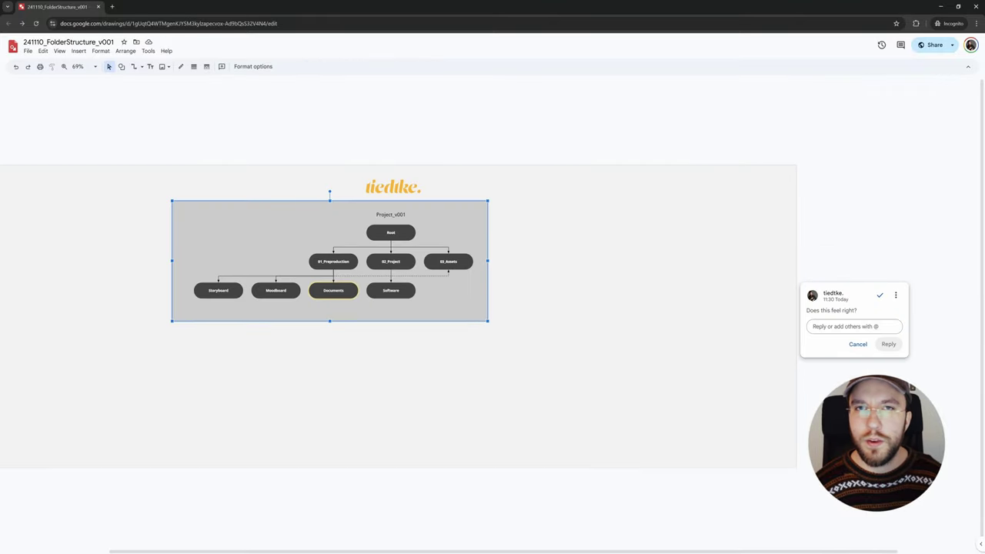
text(No, it should be budgets here.)
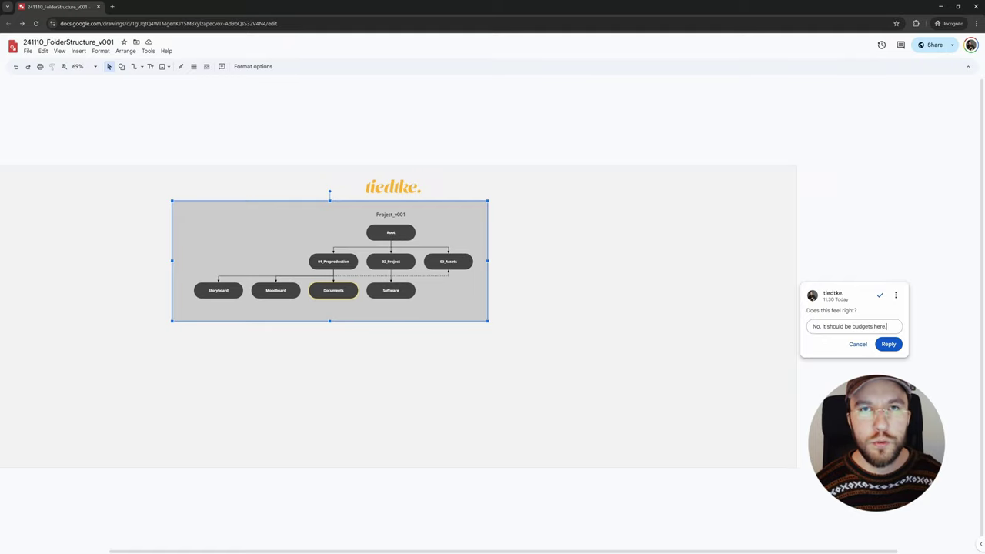
click(791, 343)
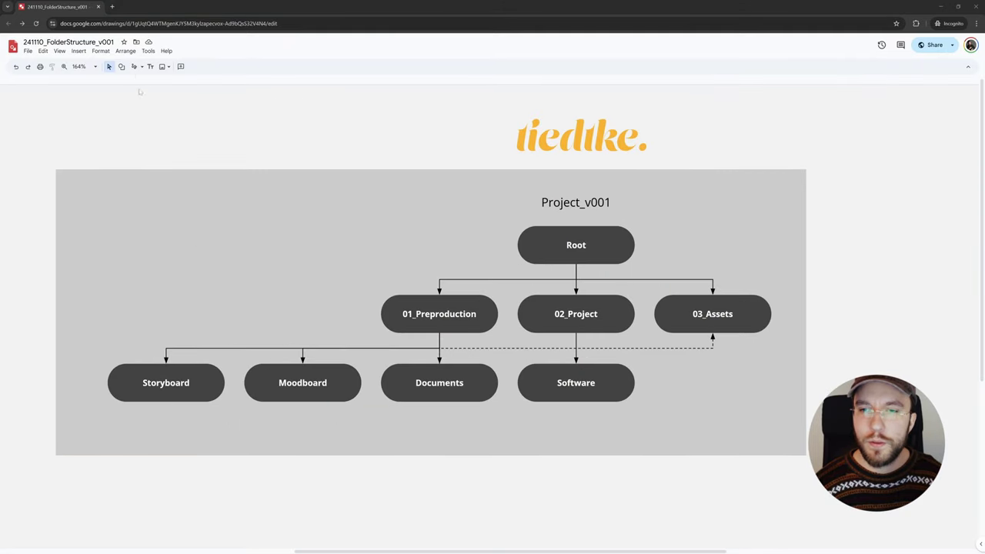
- Draw a freehand scribble from Storyboard up to 01_Preproduction and colour it green
click(135, 68)
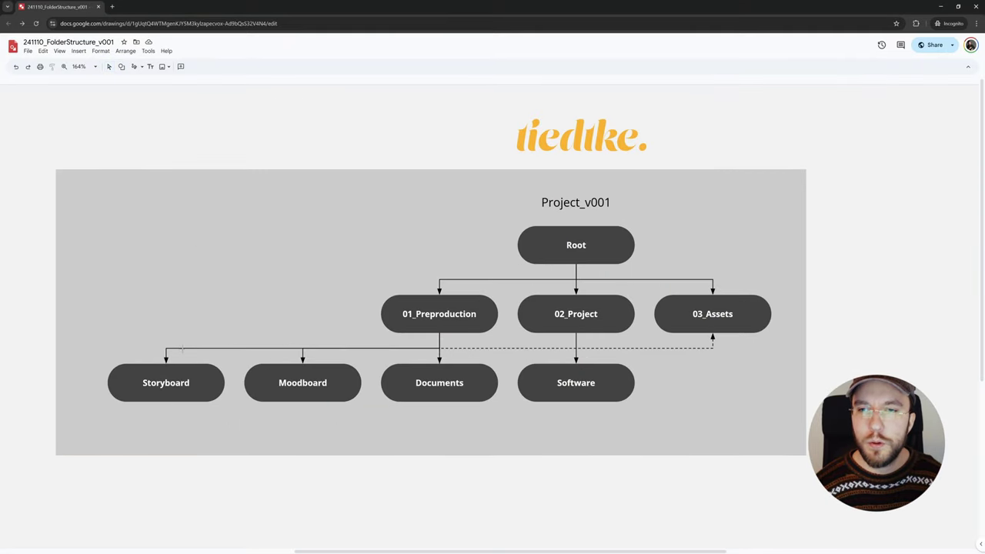
mouse_move(170, 372)
mouse_down()
mouse_move(445, 312)
mouse_move(403, 302)
mouse_move(445, 310)
mouse_move(422, 341)
mouse_up()
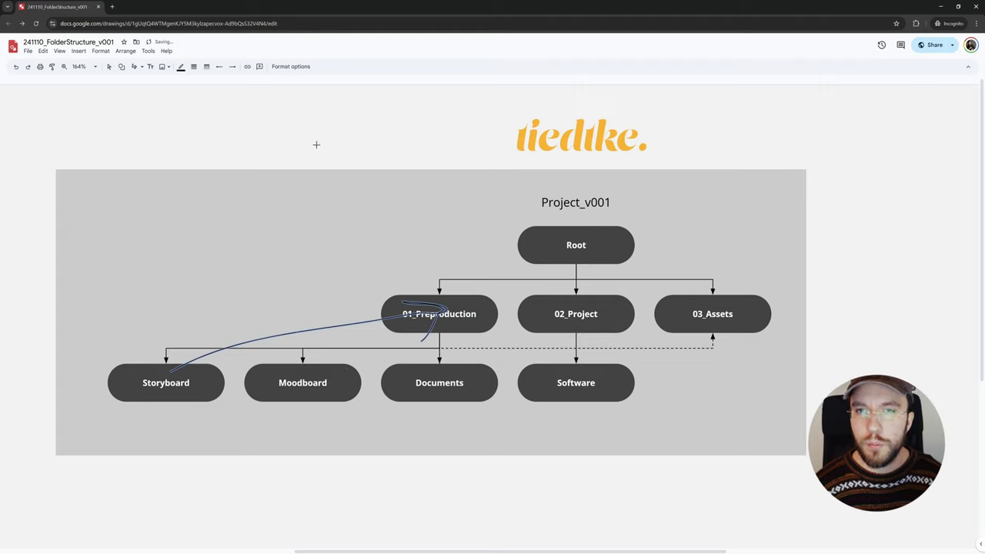
click(182, 68)
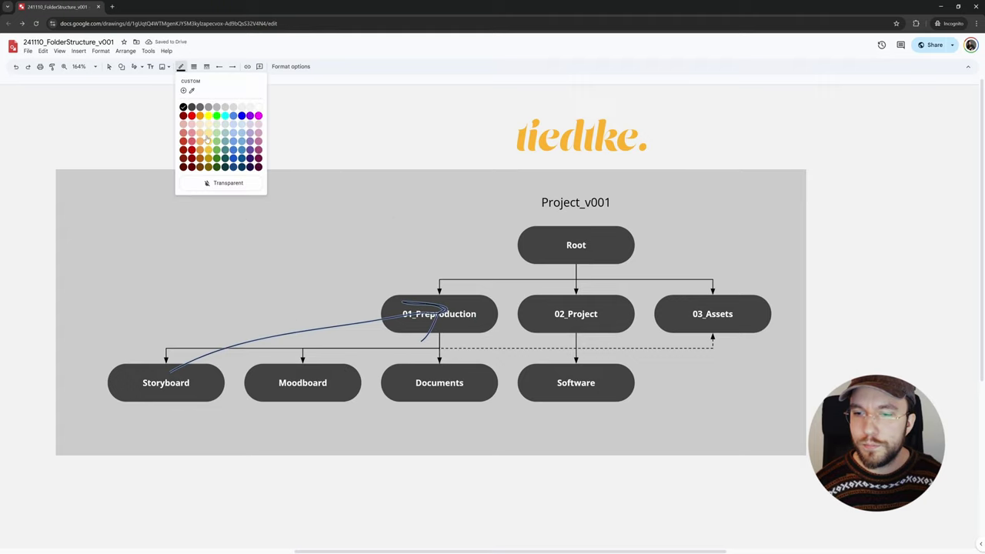
click(217, 153)
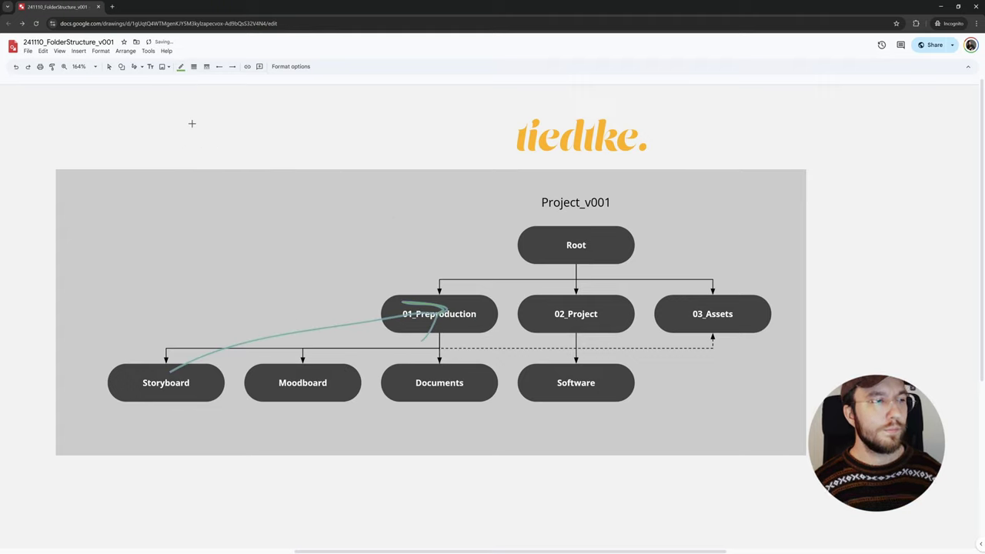
click(239, 177)
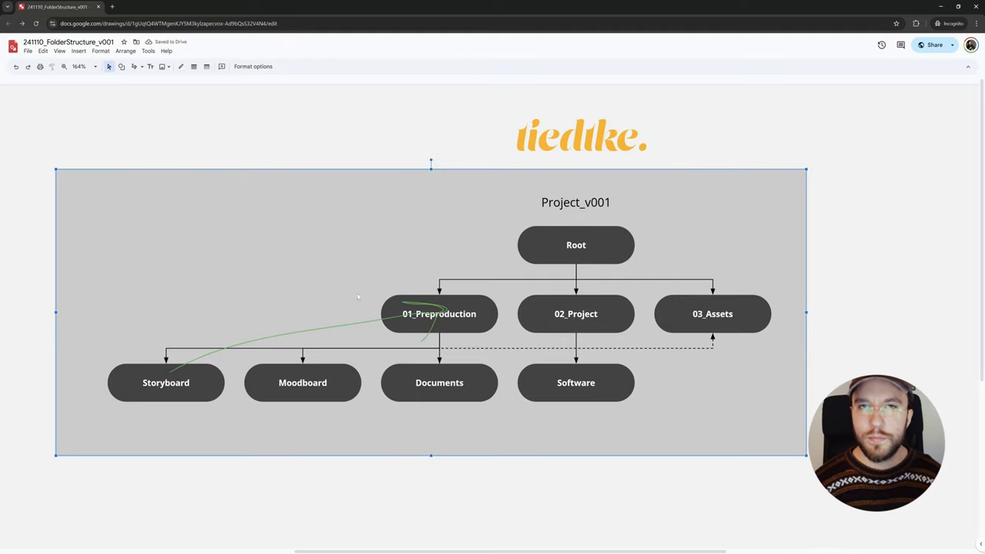
click(360, 324)
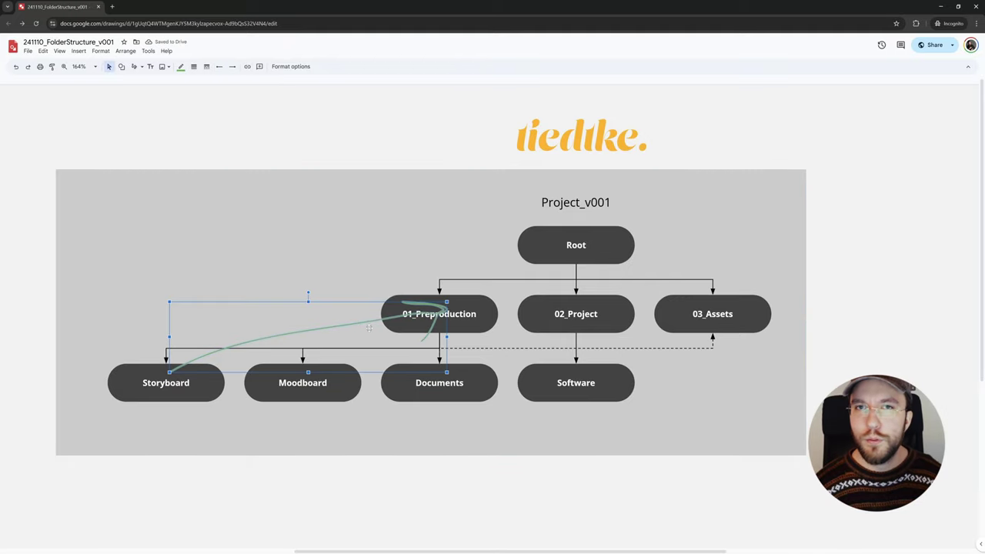
click(318, 166)
scroll(469, 341, right, 3)
scroll(469, 341, left, 4)
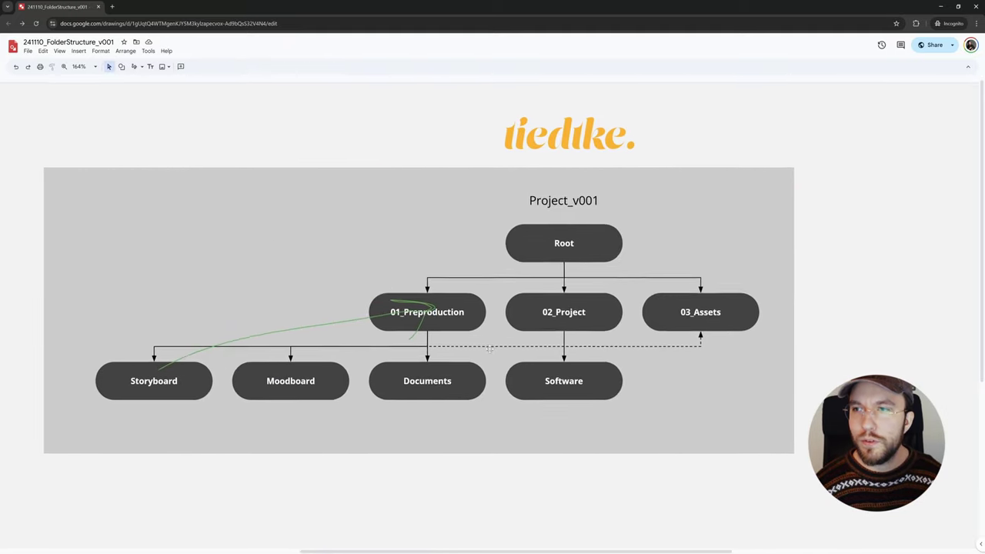
- Undo the scribble and insert a 'sticky note' NERD sticker, shrunk onto the diagram's top-left corner
key(ctrl+z)
click(79, 51)
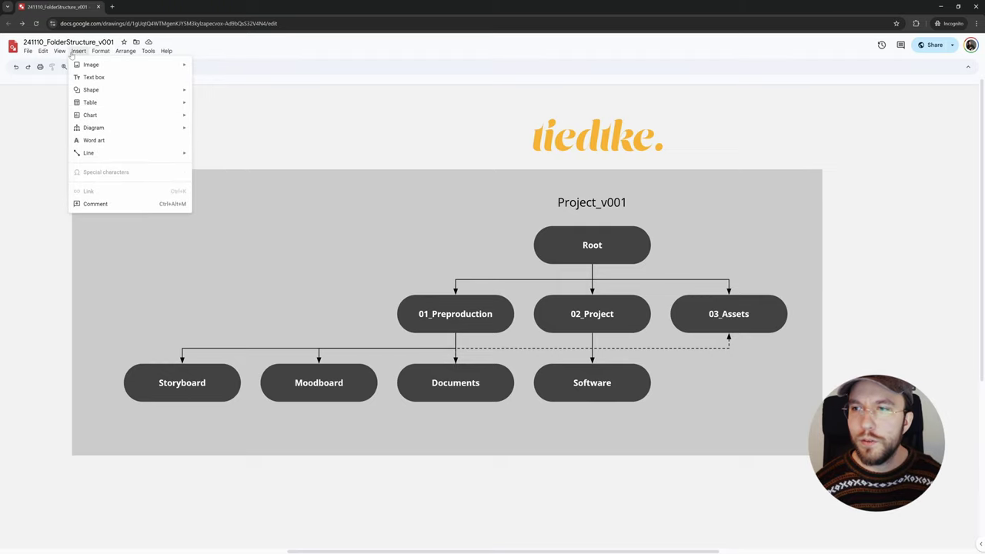
mouse_move(123, 66)
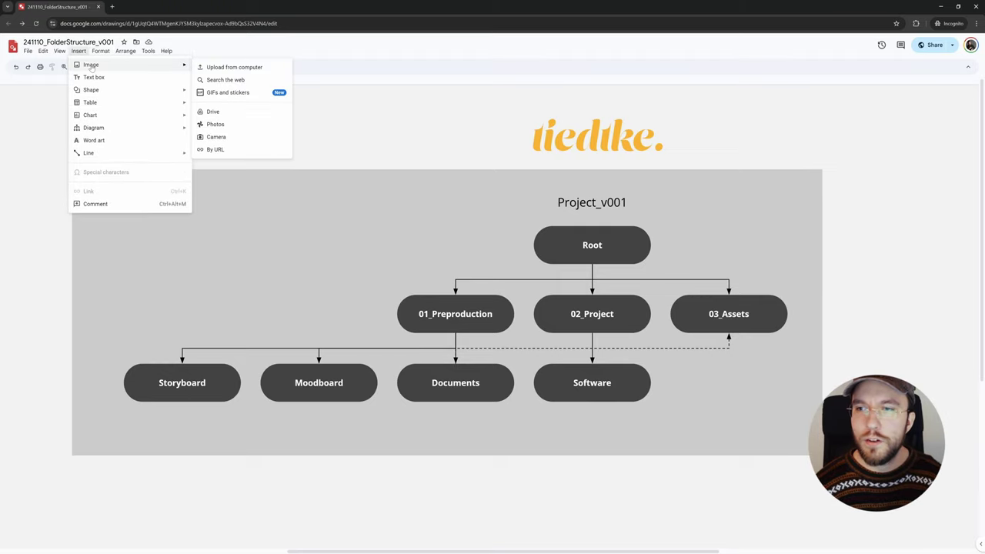
click(233, 93)
text(sticky note)
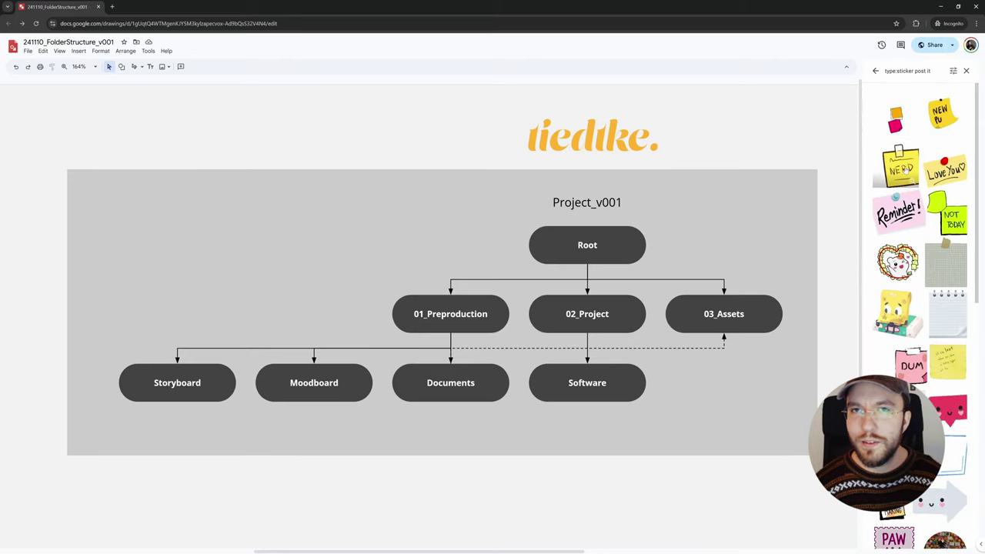
click(897, 105)
scroll(599, 311, down, 3)
drag(220, 395, 422, 267)
scroll(379, 292, up, 3)
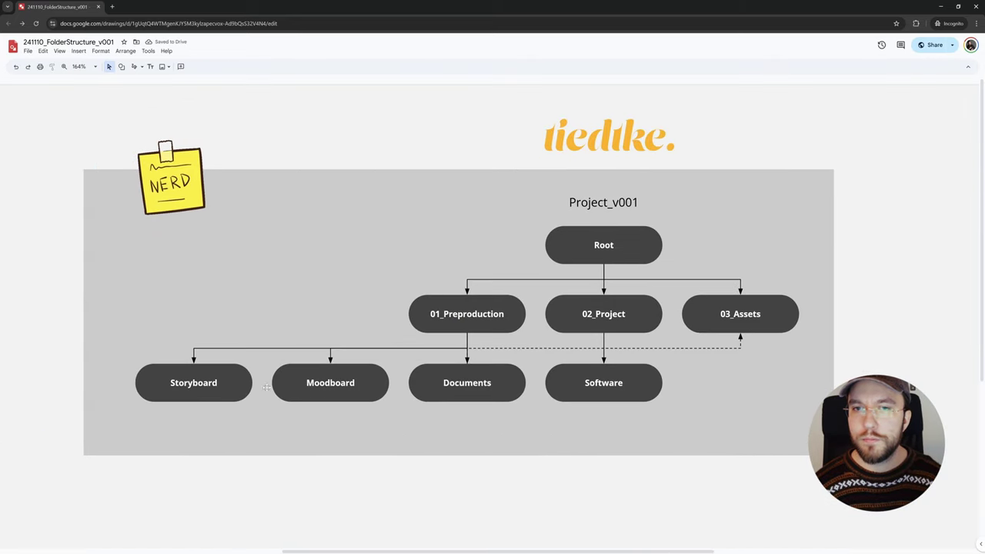
click(628, 154)
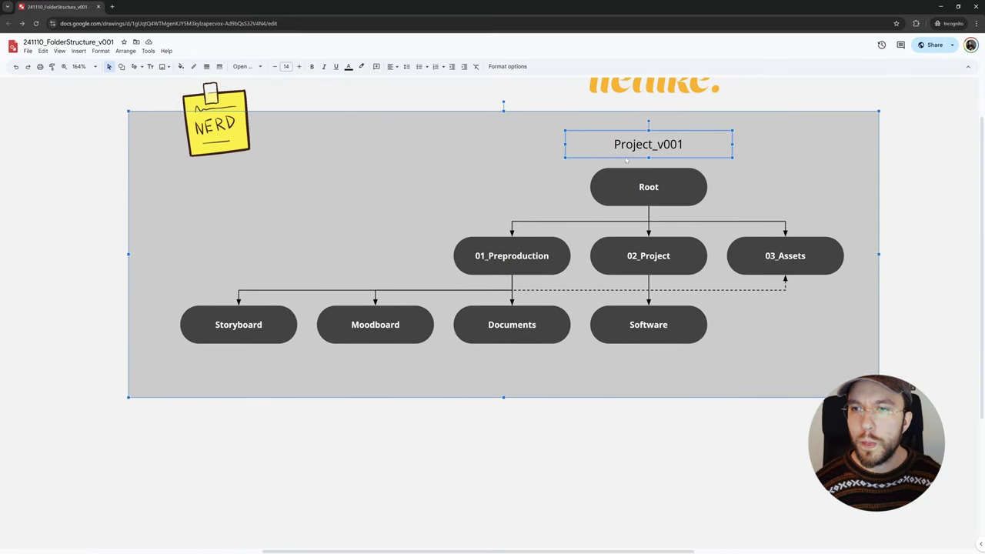
- Copy the title box below the diagram as 'Link to board', linking 'board' to the drawing
click(633, 144)
drag(596, 157, 161, 426)
text(Li)
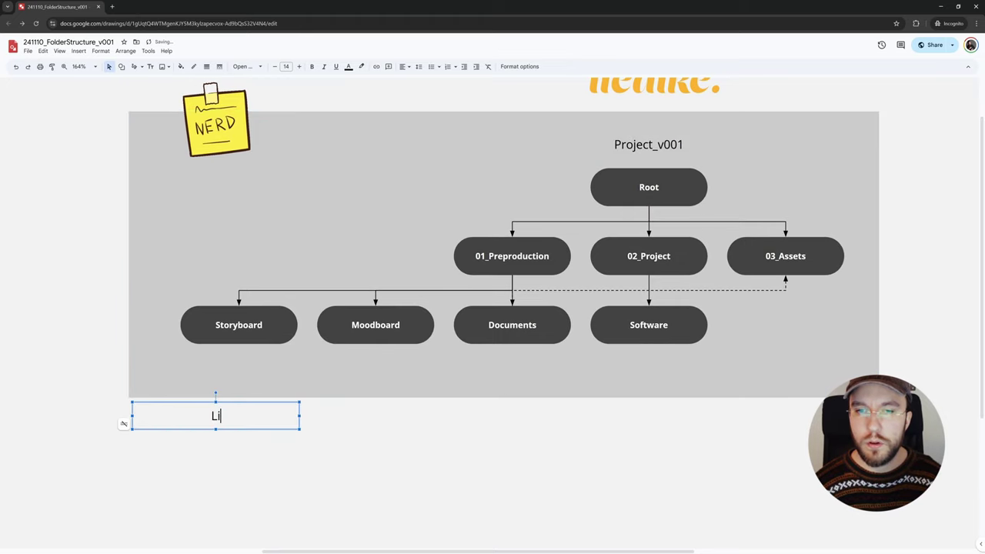
text(nk to board)
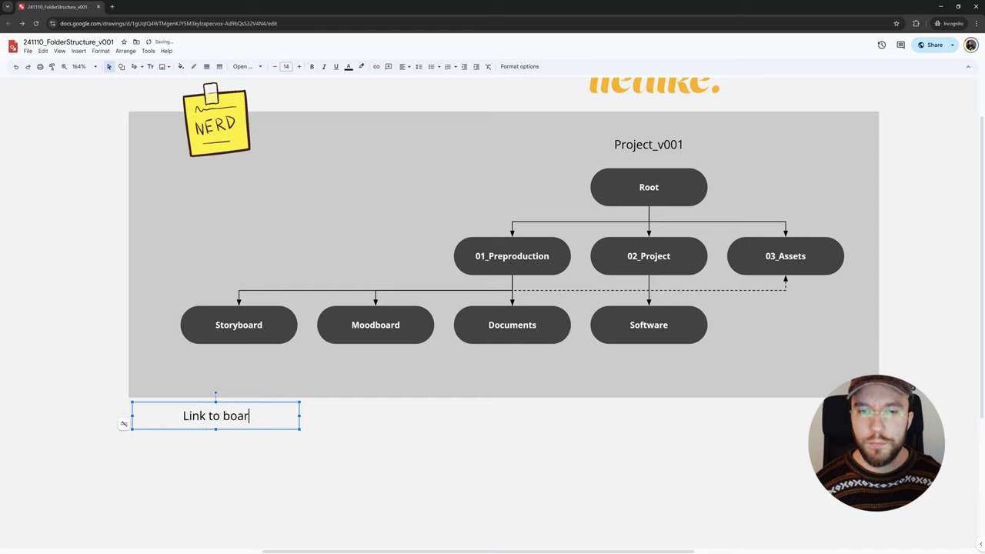
key(ctrl+shift+Left)
click(376, 67)
key(ctrl+v)
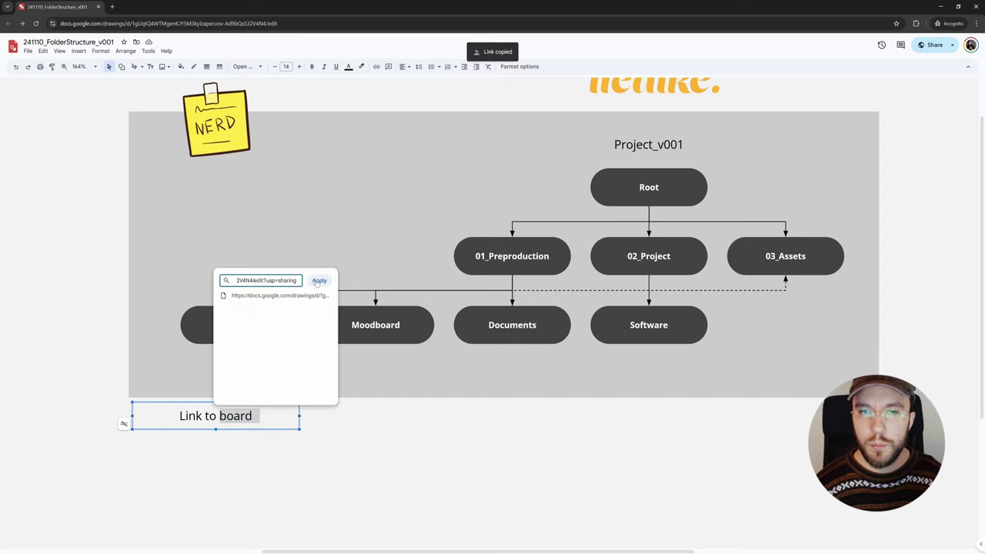
click(318, 281)
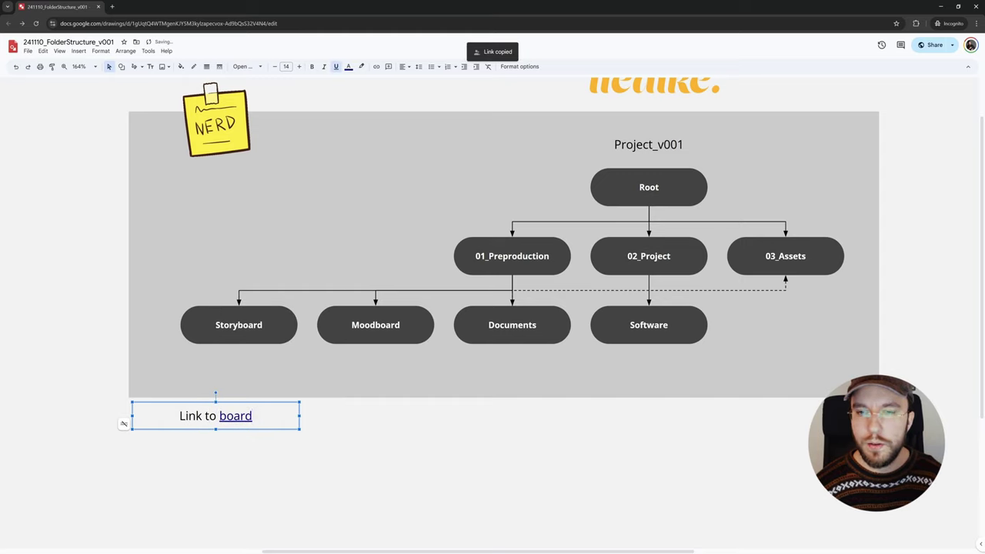
- Format the word 'board' bold and red, without underline
key(ctrl+a)
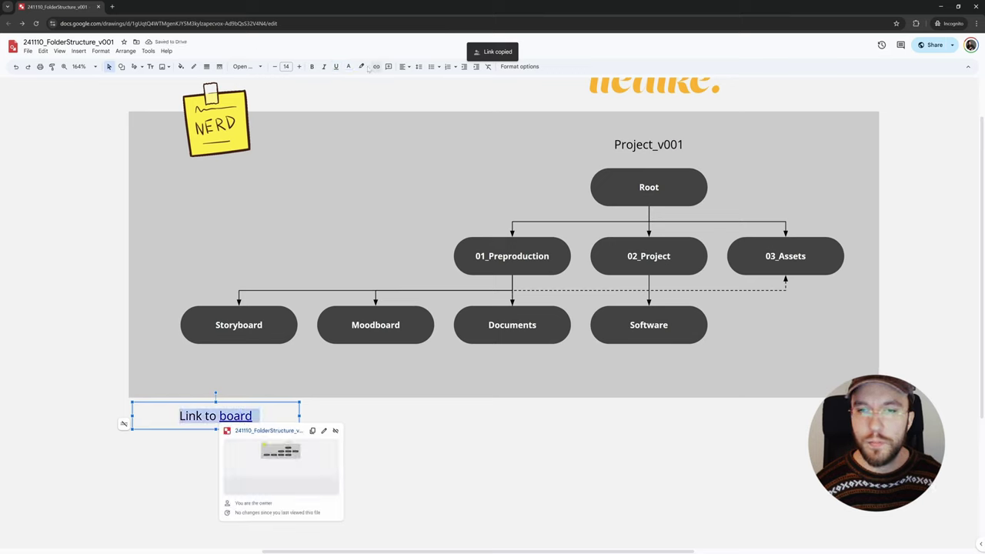
click(338, 68)
click(339, 68)
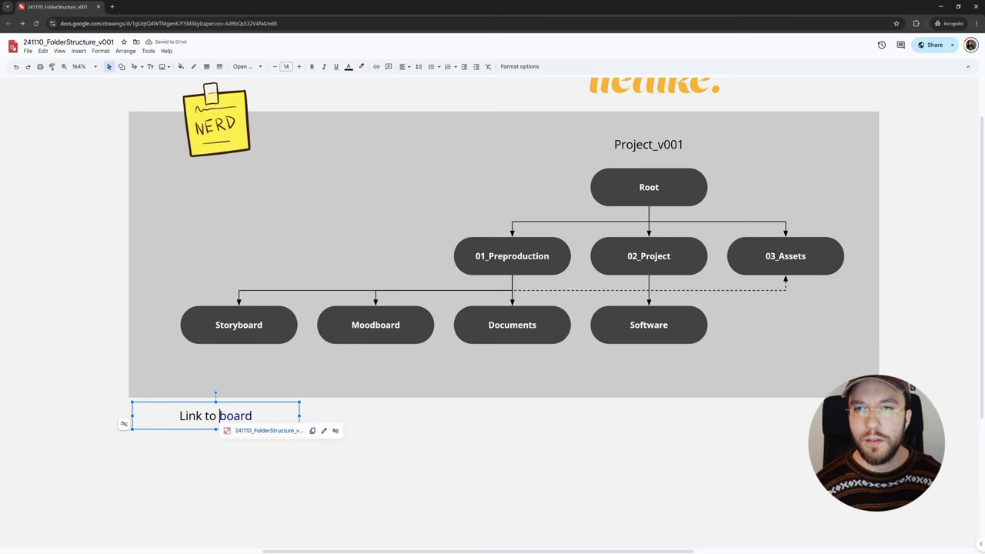
click(311, 66)
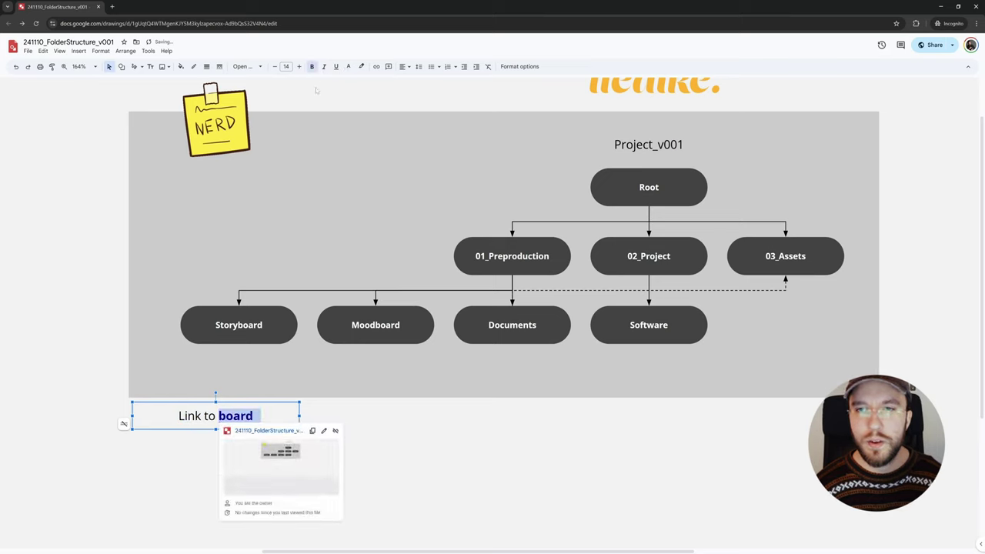
click(348, 67)
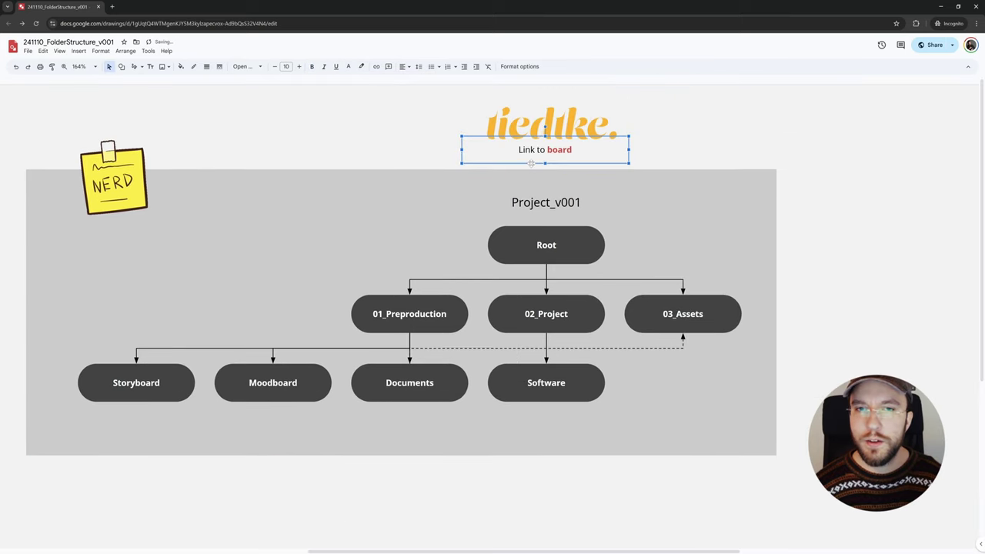
click(346, 143)
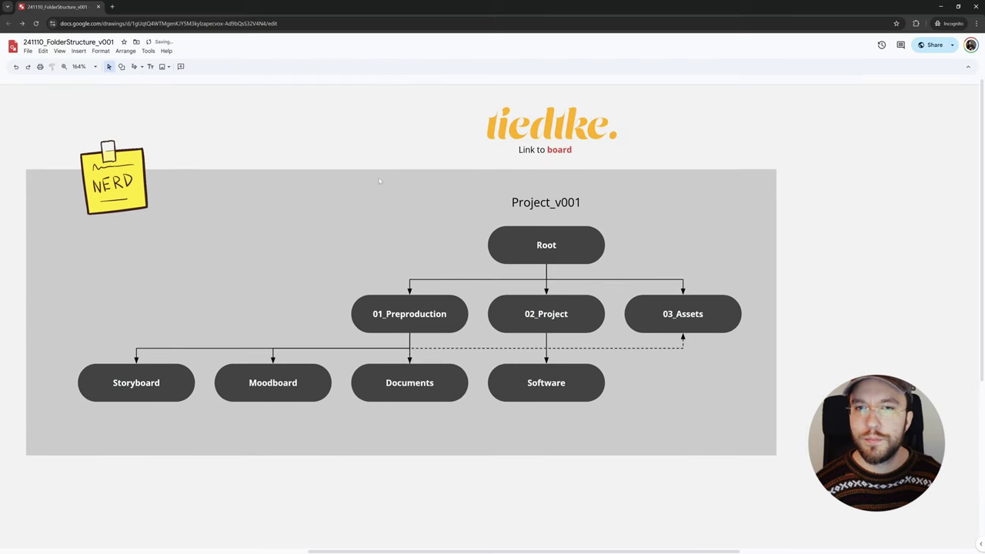
scroll(379, 181, left, 2)
scroll(422, 191, right, 1)
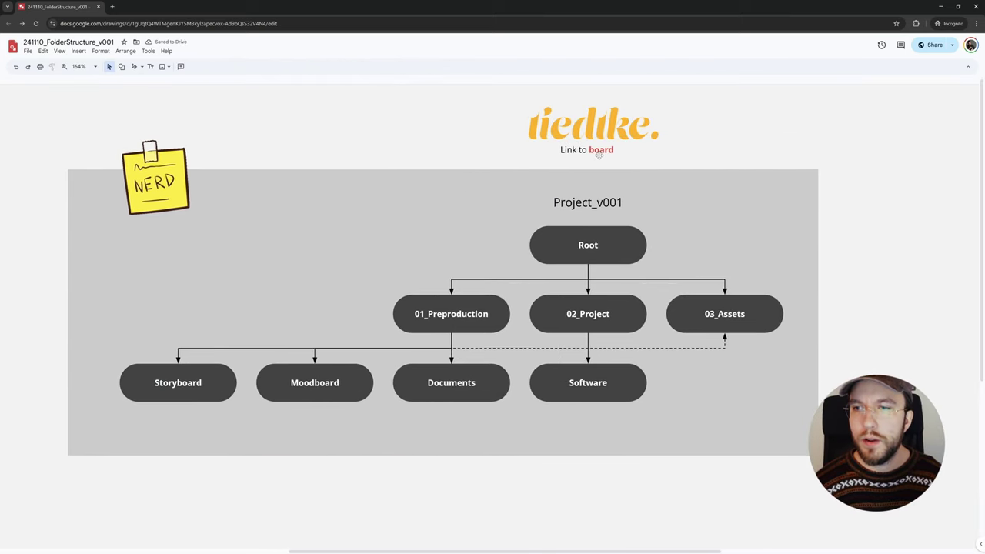
- Download the drawing as a PDF
click(28, 51)
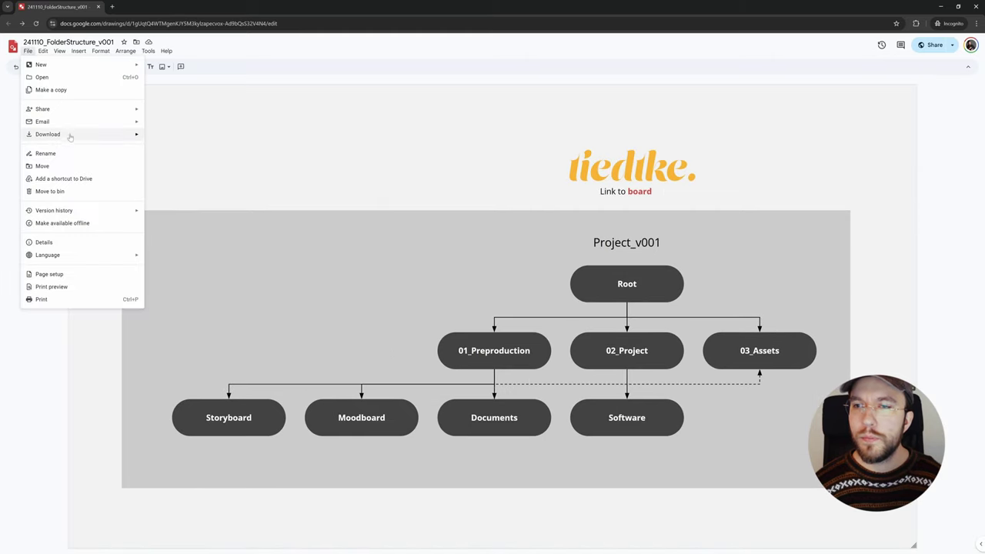
mouse_move(101, 135)
click(190, 139)
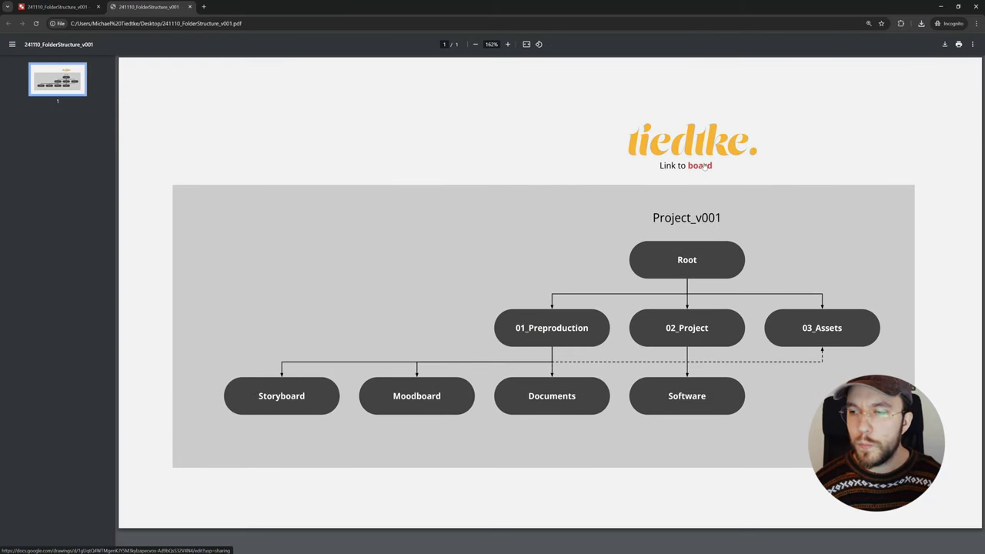
- Follow the 'board' hyperlink in the downloaded PDF
click(703, 166)
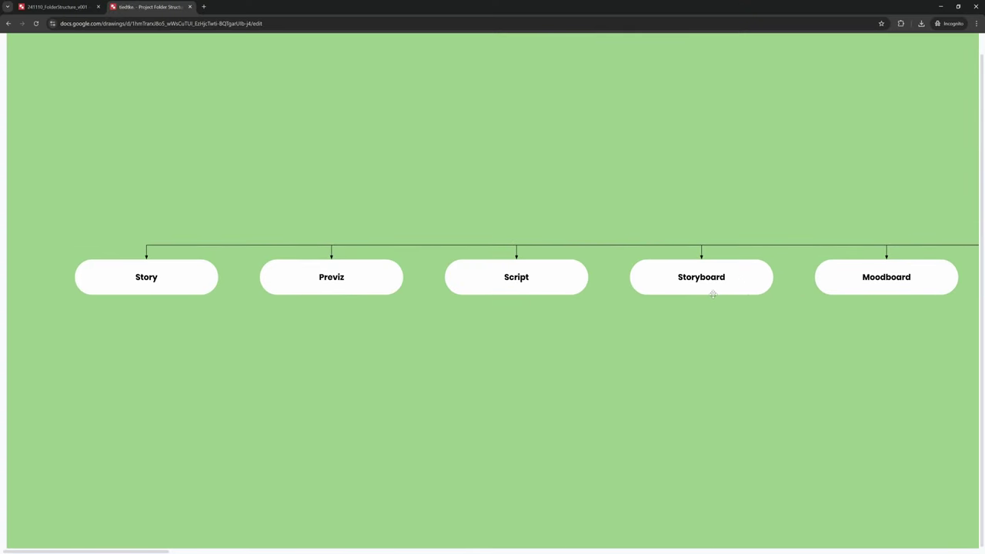
scroll(415, 299, right, 5)
scroll(415, 299, right, 10)
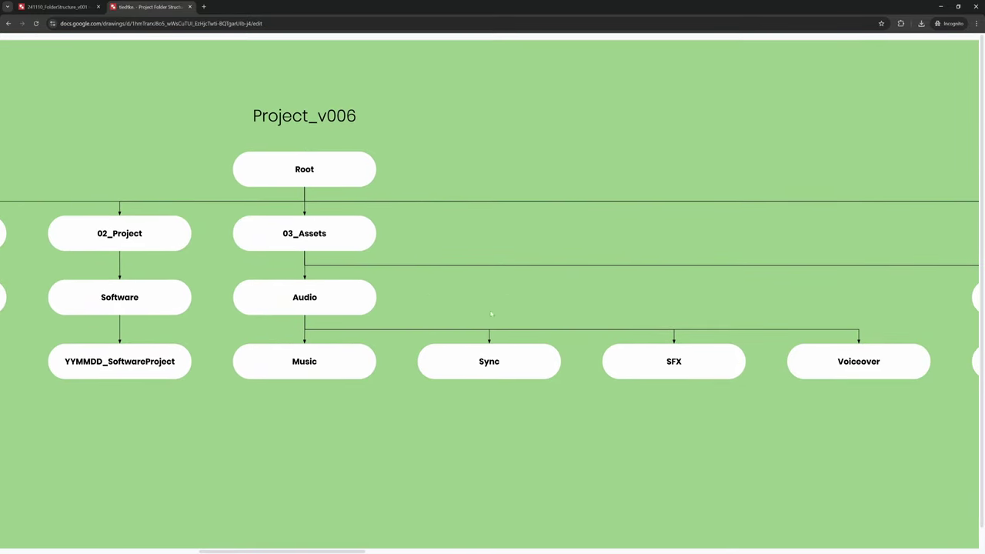